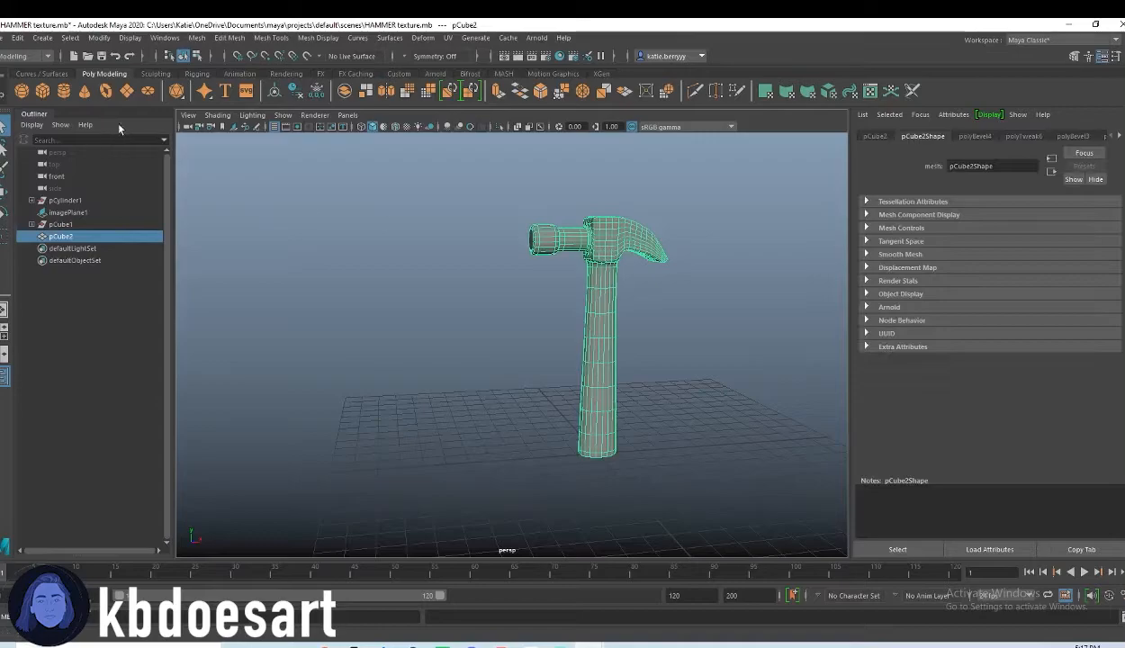
# Delete the construction history of all objects in the scene.
pyautogui.click(17, 38)
pyautogui.moveTo(102, 190)
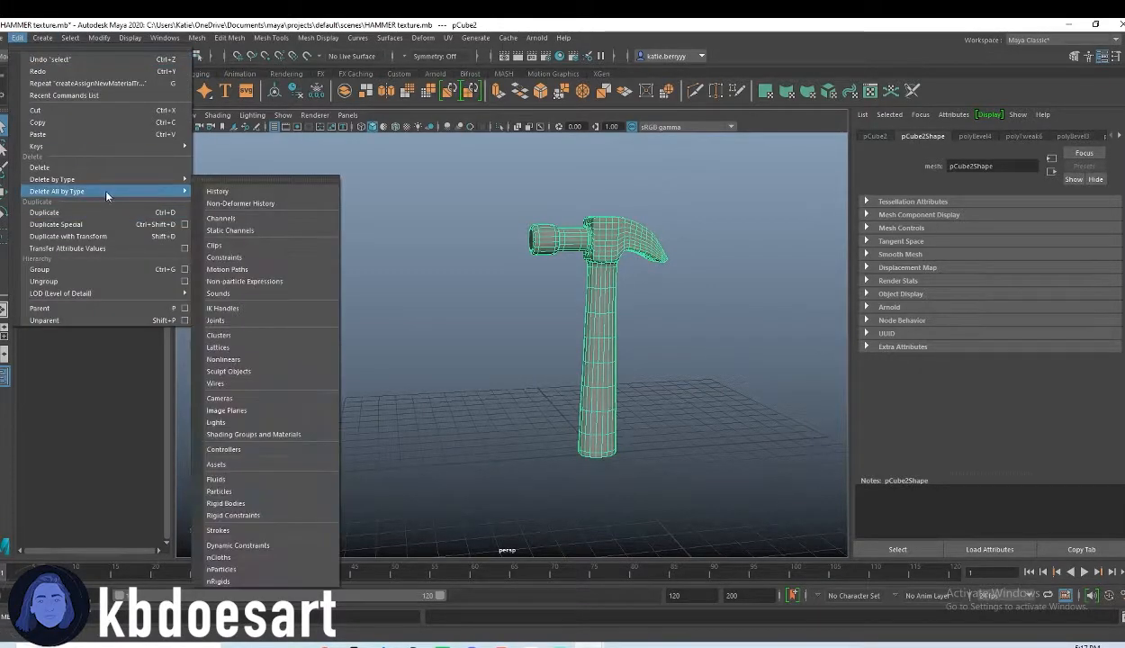
pyautogui.click(218, 192)
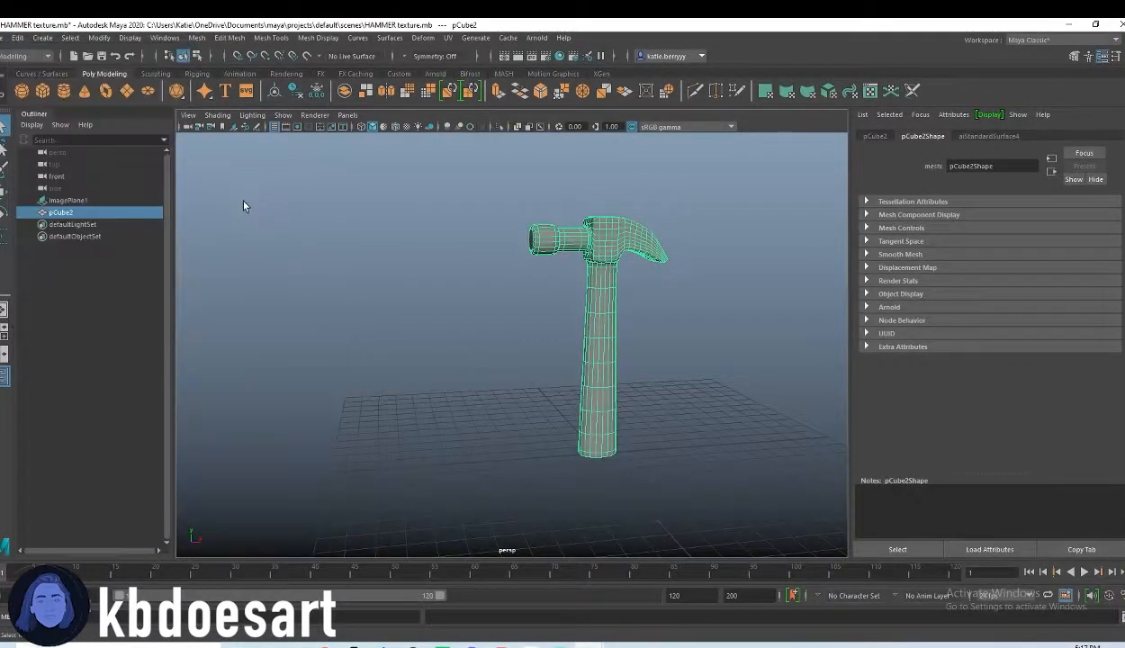
# Add an Arnold skydome light to the scene.
pyautogui.click(436, 74)
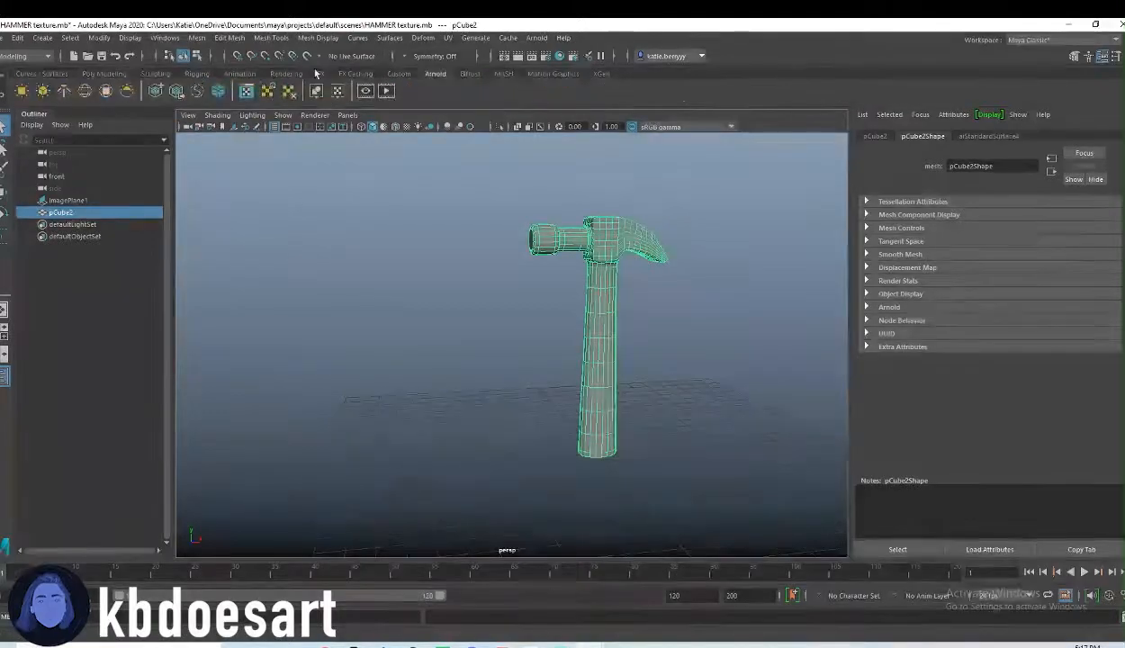
pyautogui.click(84, 90)
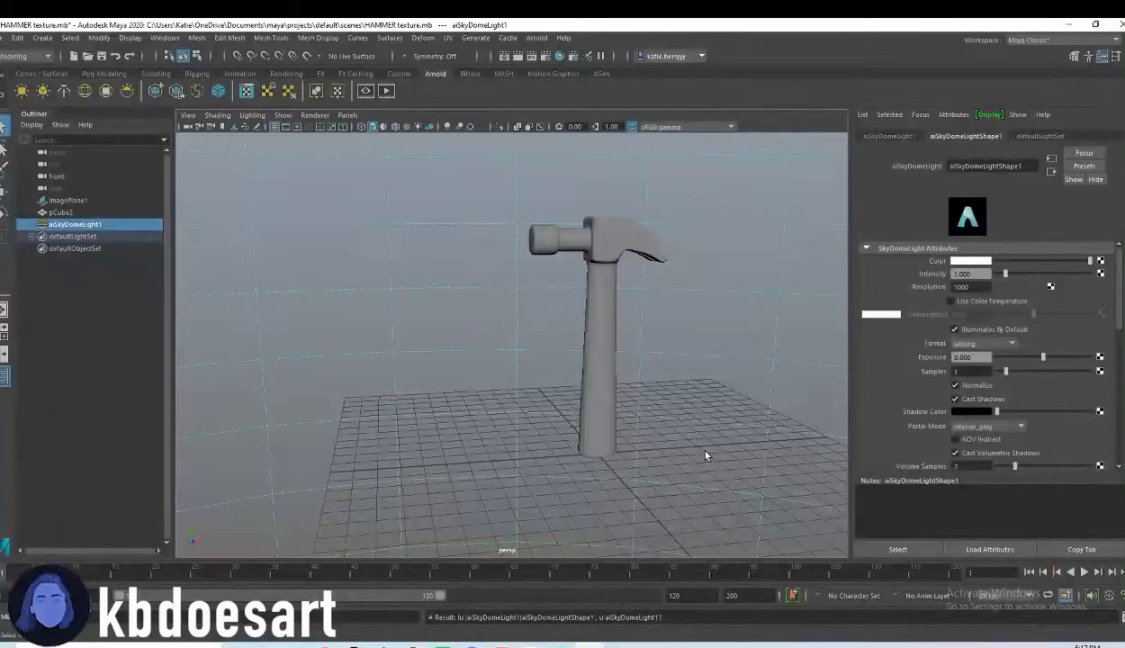
# Switch the hammer to face selection and select all faces of its head in the front view, excluding the handle.
pyautogui.click(604, 235)
pyautogui.scroll(5, 711, 296)
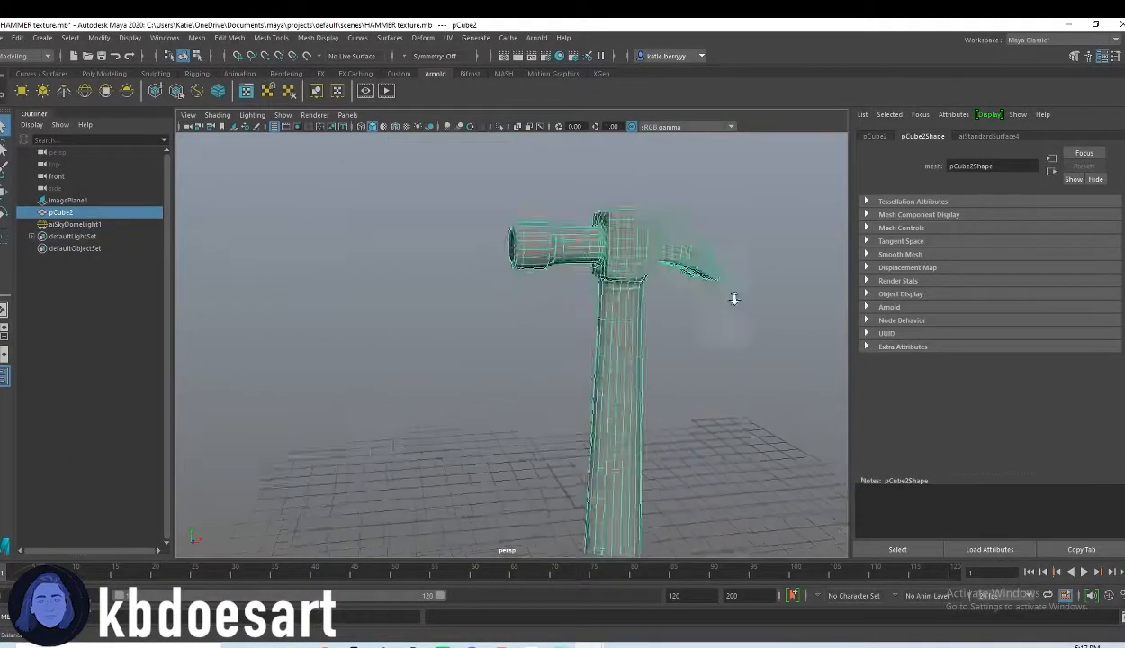
pyautogui.keyDown('alt'); pyautogui.moveTo(786, 320); pyautogui.dragTo(753, 382, button='middle'); pyautogui.keyUp('alt')
pyautogui.keyDown('alt'); pyautogui.moveTo(753, 382); pyautogui.dragTo(725, 371); pyautogui.keyUp('alt')
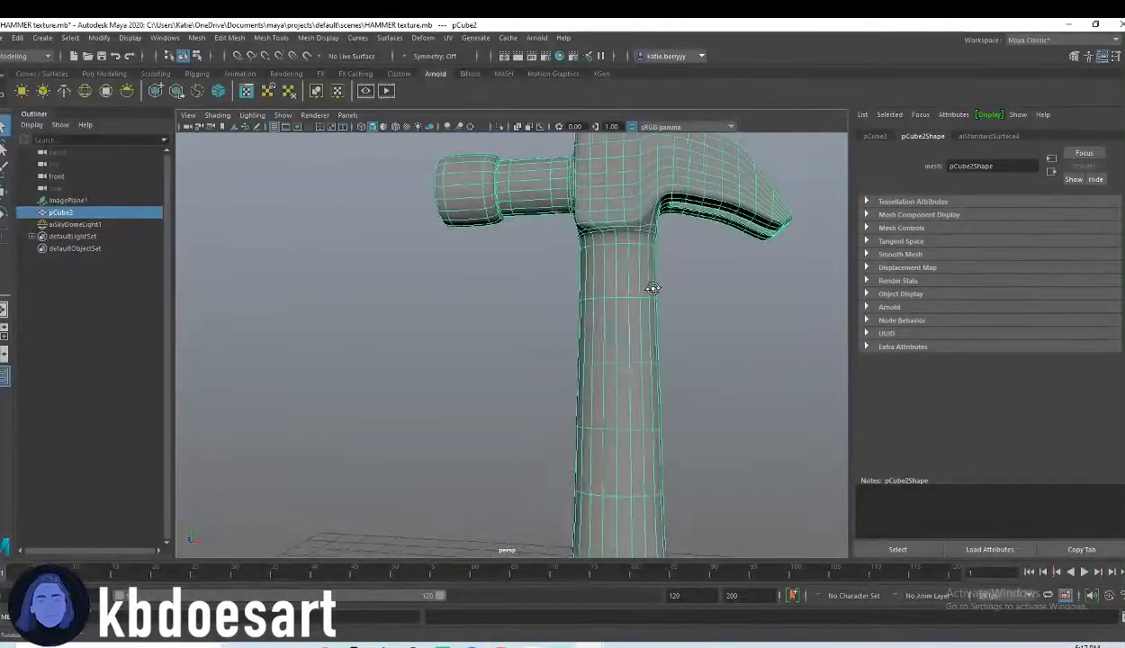
pyautogui.moveTo(618, 193); pyautogui.dragTo(620, 221, button='right')
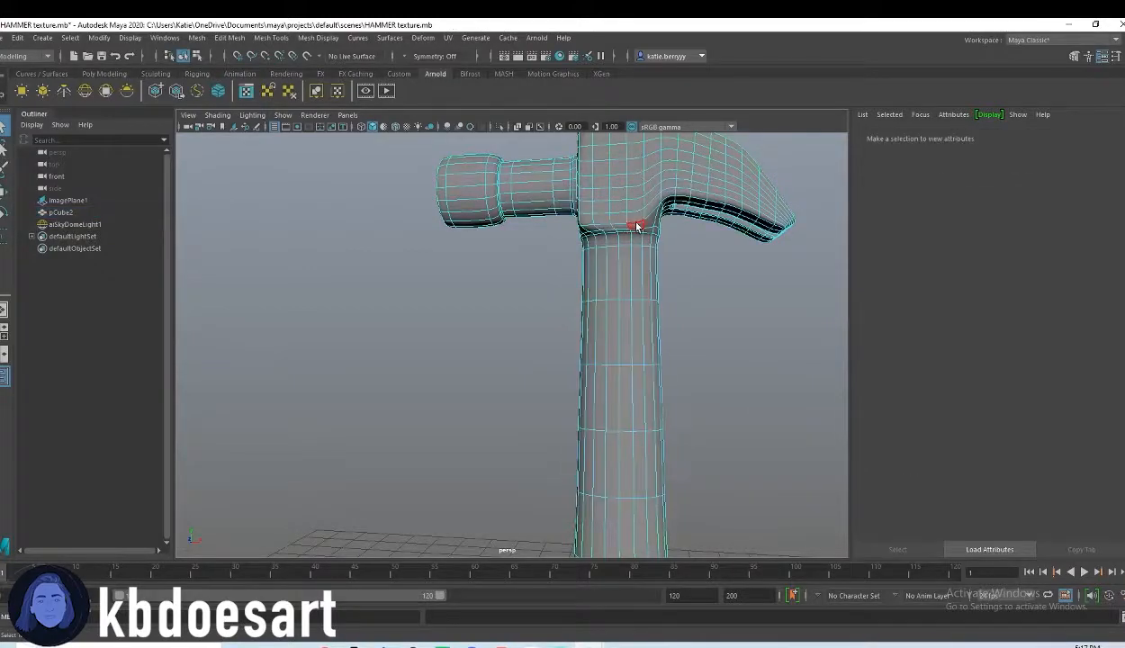
pyautogui.scroll(-3, 737, 295)
pyautogui.press('space')
pyautogui.press('space')
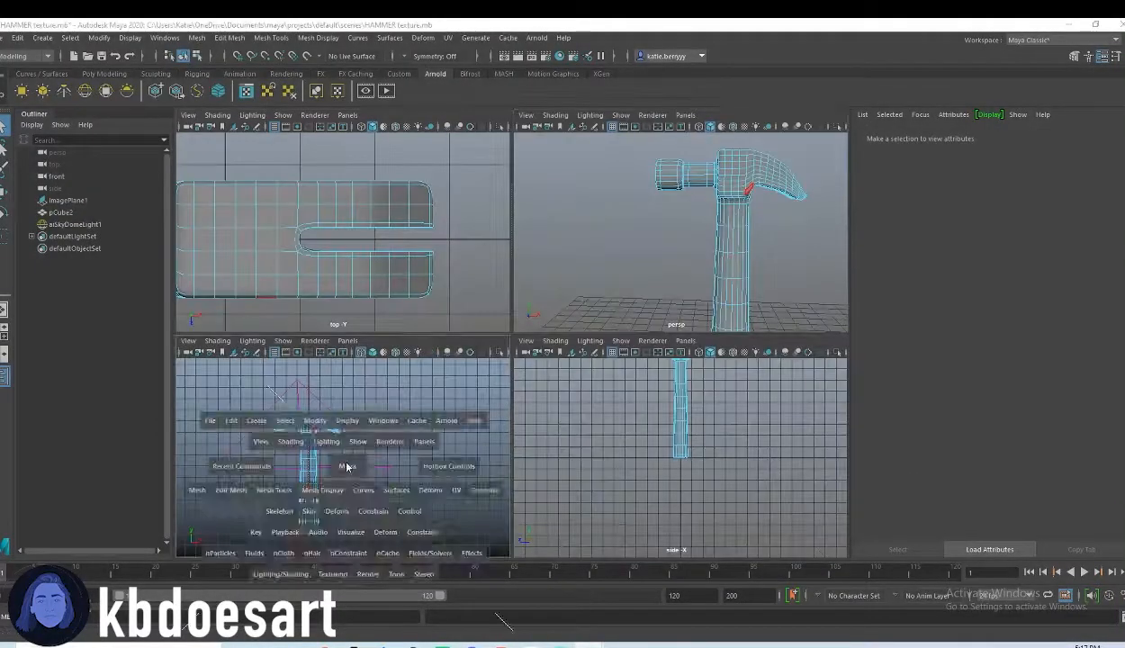
pyautogui.keyDown('alt'); pyautogui.moveTo(556, 309); pyautogui.dragTo(628, 380, button='right'); pyautogui.keyUp('alt')
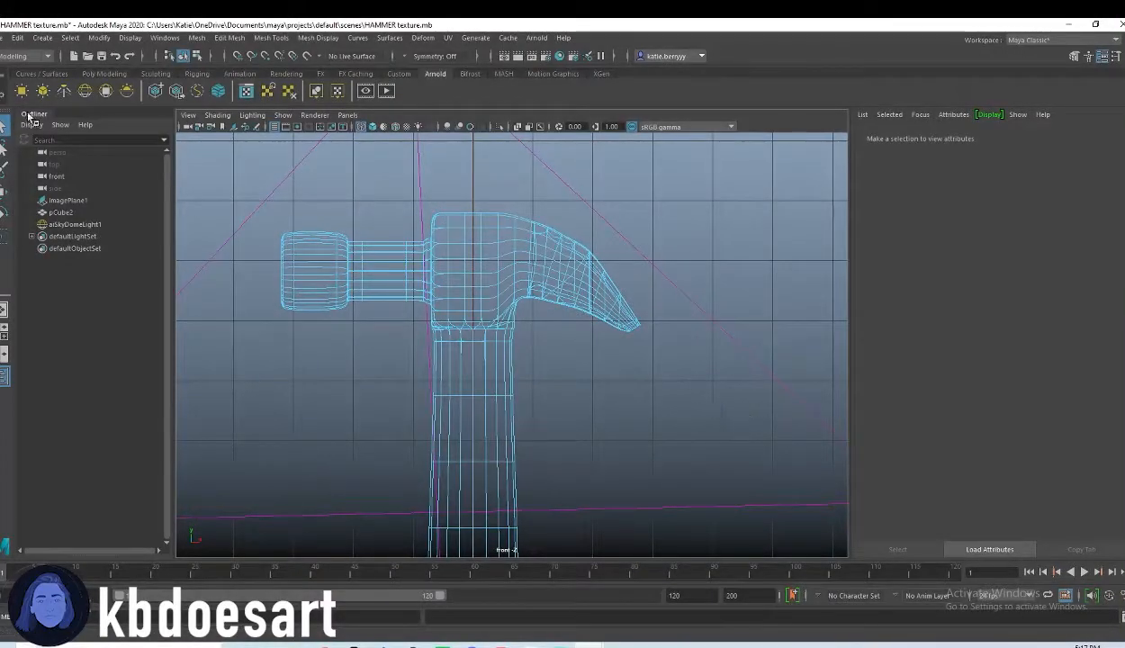
pyautogui.moveTo(234, 182); pyautogui.dragTo(797, 329)
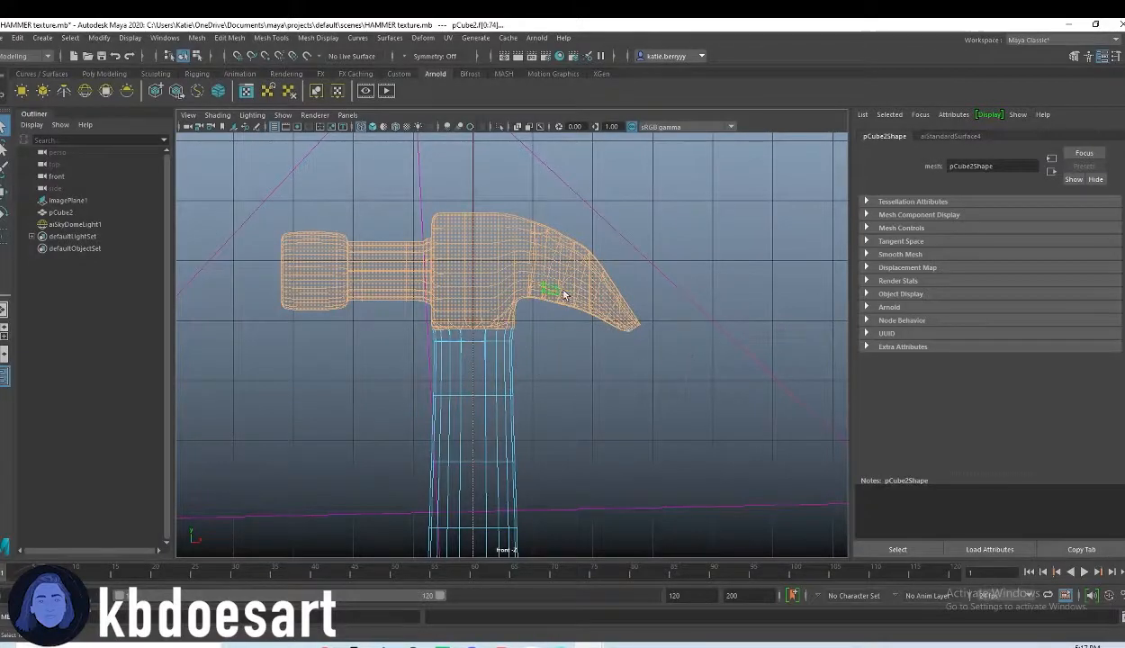
# Add the missed faces at the claw tips to the hammer head face selection in the perspective view.
pyautogui.press('space')
pyautogui.press('space')
pyautogui.keyDown('alt'); pyautogui.moveTo(515, 372); pyautogui.dragTo(542, 354); pyautogui.keyUp('alt')
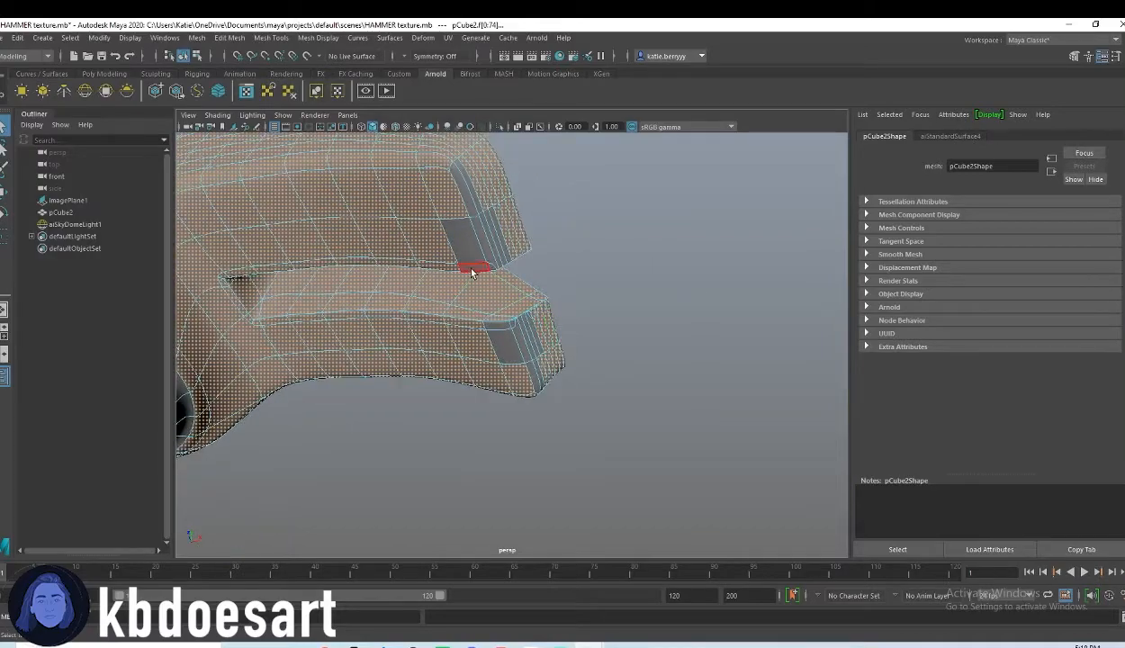
pyautogui.moveTo(457, 169)
pyautogui.keyDown('shift'); pyautogui.mouseDown()
pyautogui.moveTo(498, 226)
pyautogui.moveTo(476, 268)
pyautogui.moveTo(538, 316)
pyautogui.mouseUp(); pyautogui.keyUp('shift')
pyautogui.keyDown('alt'); pyautogui.moveTo(547, 369); pyautogui.dragTo(501, 465); pyautogui.keyUp('alt')
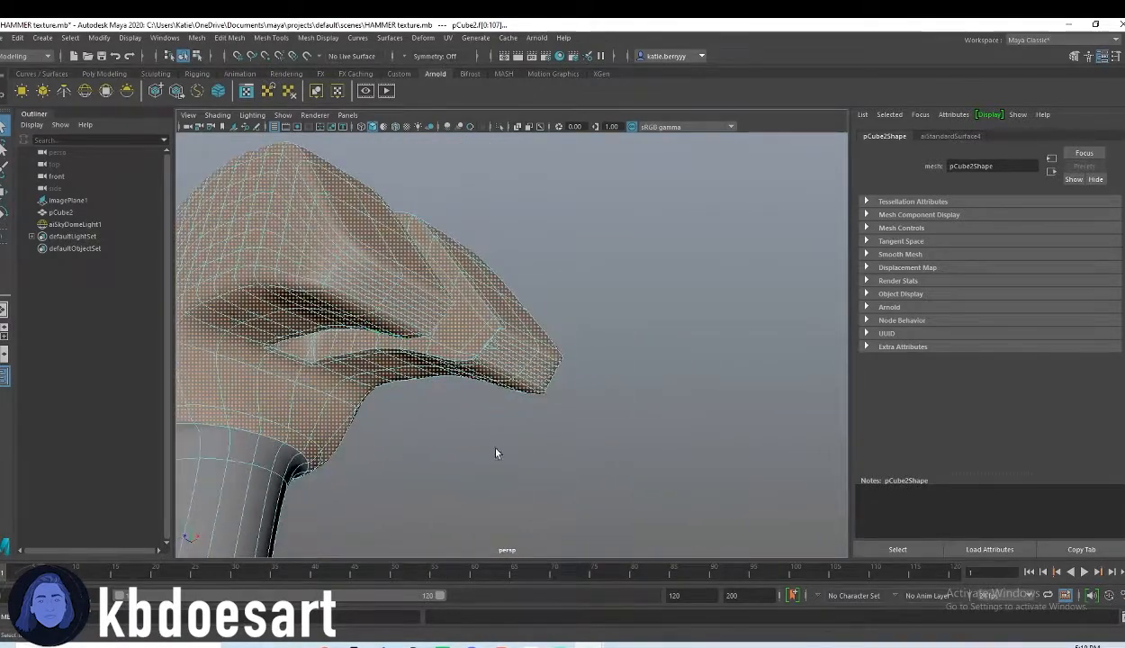
pyautogui.keyDown('alt'); pyautogui.moveTo(529, 442); pyautogui.dragTo(730, 430, button='right'); pyautogui.keyUp('alt')
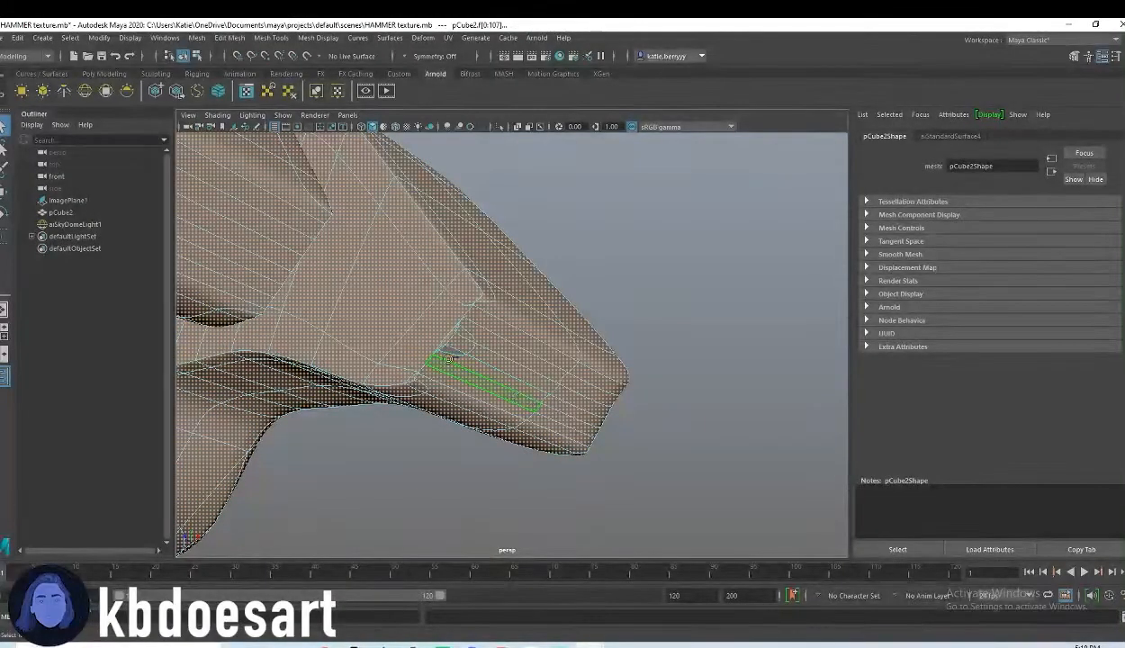
pyautogui.keyDown('alt'); pyautogui.moveTo(579, 465); pyautogui.dragTo(490, 470); pyautogui.keyUp('alt')
pyautogui.scroll(-4, 414, 480)
# Assign a new Arnold aiStandardSurface material to the selected hammer head faces.
pyautogui.moveTo(460, 297); pyautogui.dragTo(486, 569, button='right')
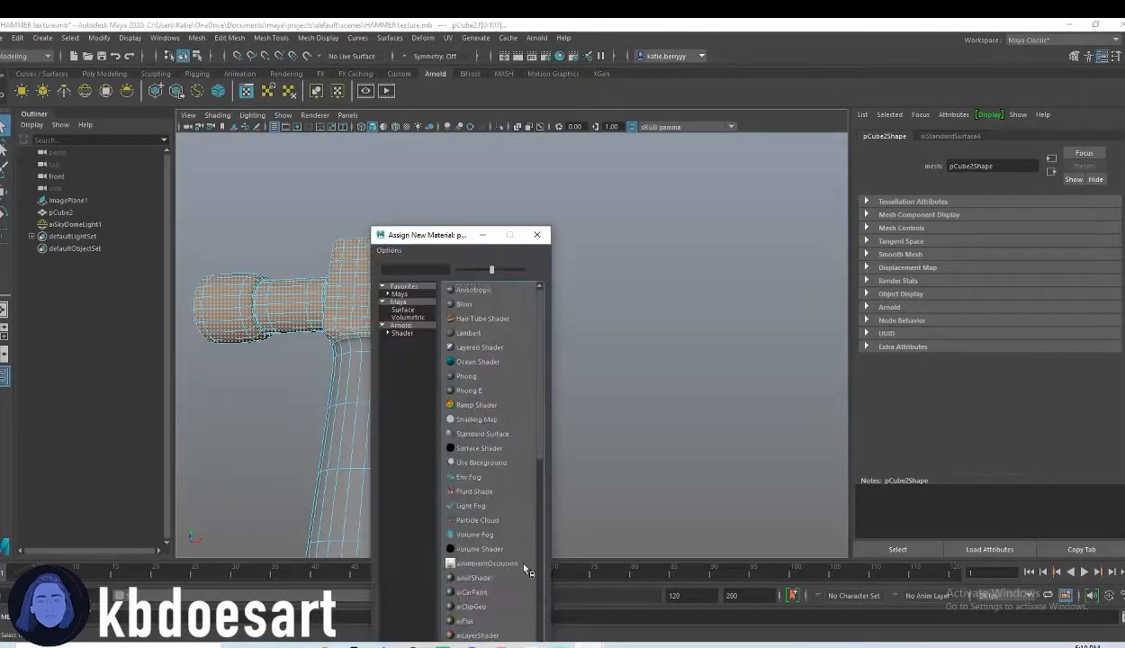
pyautogui.click(404, 333)
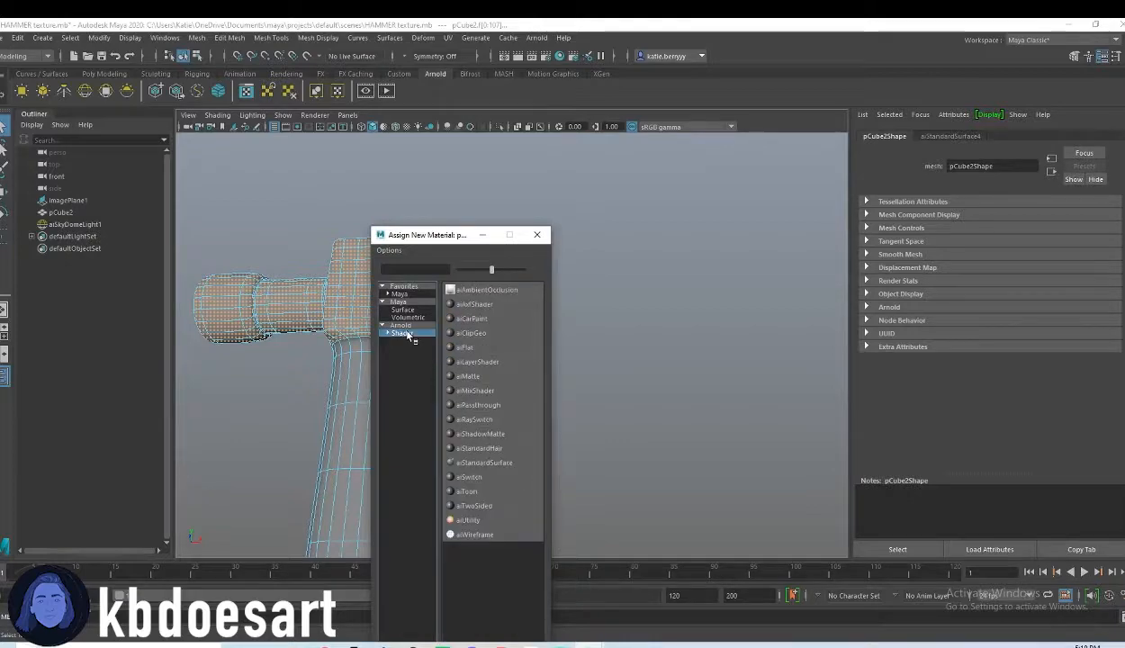
pyautogui.click(482, 448)
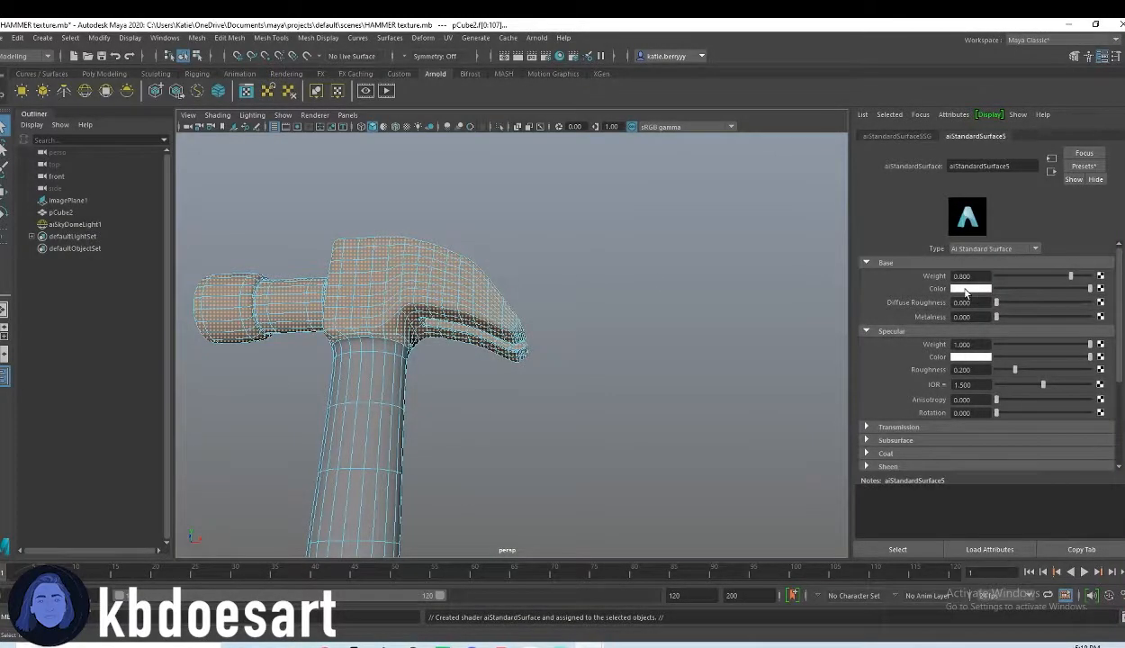
# Set the head material's base color to medium grey and raise its metalness to the maximum.
pyautogui.click(966, 289)
pyautogui.moveTo(936, 349); pyautogui.dragTo(966, 352)
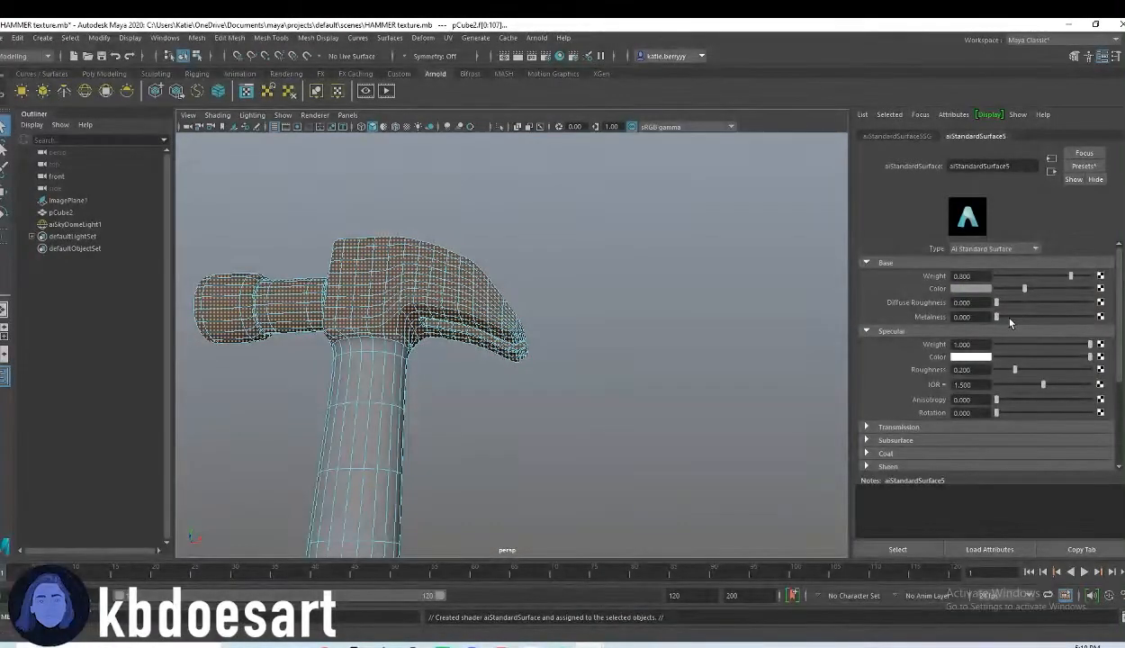
pyautogui.moveTo(999, 316); pyautogui.dragTo(1093, 317)
# Clear the face selection and display the whole hammer with scene lighting in the perspective view.
pyautogui.keyDown('alt'); pyautogui.moveTo(648, 371); pyautogui.dragTo(671, 340); pyautogui.keyUp('alt')
pyautogui.click(1011, 345)
pyautogui.click(601, 370)
pyautogui.keyDown('alt'); pyautogui.moveTo(601, 370); pyautogui.dragTo(556, 397); pyautogui.keyUp('alt')
pyautogui.press('7')
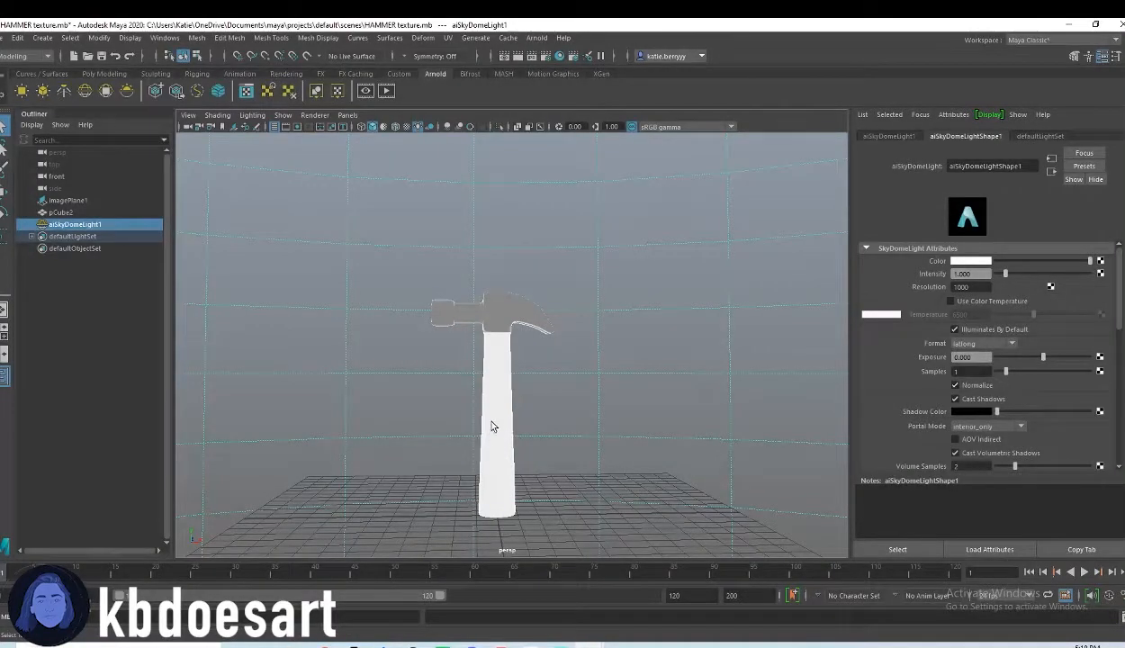
pyautogui.keyDown('alt'); pyautogui.moveTo(484, 390); pyautogui.dragTo(617, 455, button='right'); pyautogui.keyUp('alt')
pyautogui.keyDown('alt'); pyautogui.moveTo(617, 454); pyautogui.dragTo(617, 390, button='middle'); pyautogui.keyUp('alt')
pyautogui.keyDown('alt'); pyautogui.moveTo(618, 390); pyautogui.dragTo(630, 416); pyautogui.keyUp('alt')
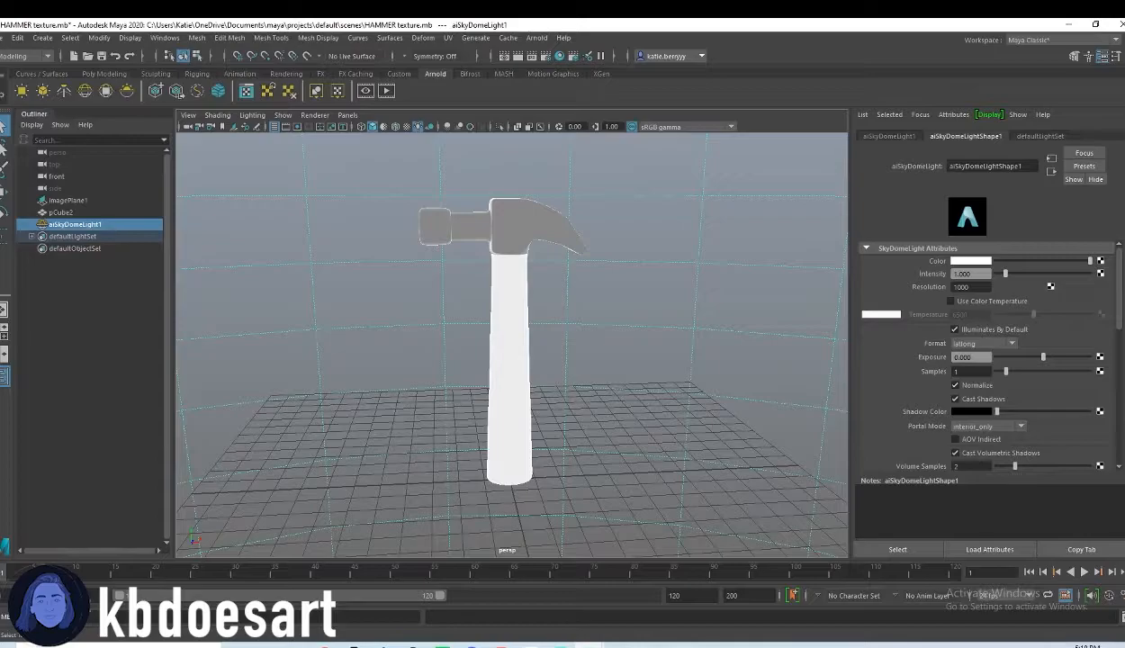
# Switch to the browser showing Texture Haven and open the Wood category of its textures.
pyautogui.moveTo(1124, 308); pyautogui.dragTo(529, 19)
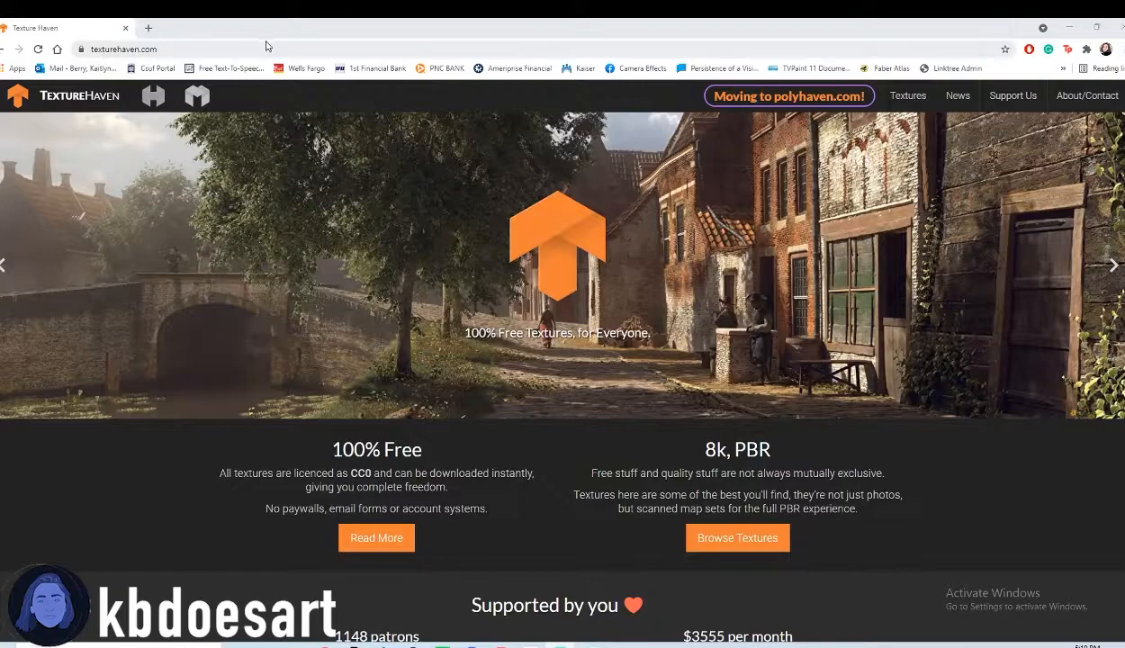
pyautogui.click(711, 538)
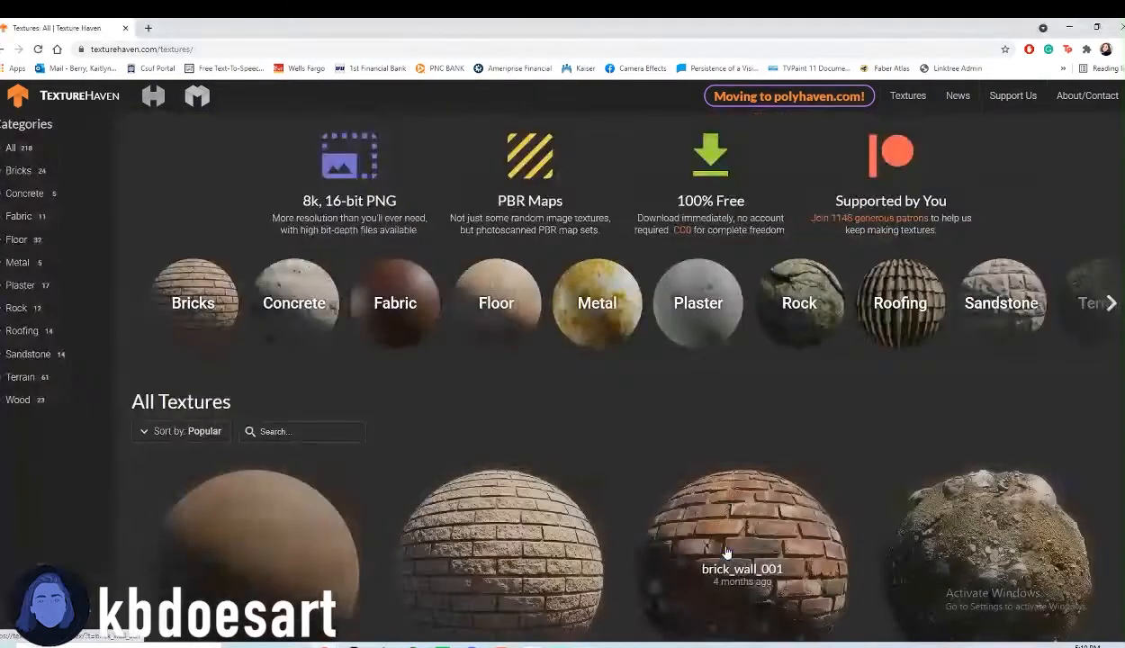
pyautogui.click(1109, 303)
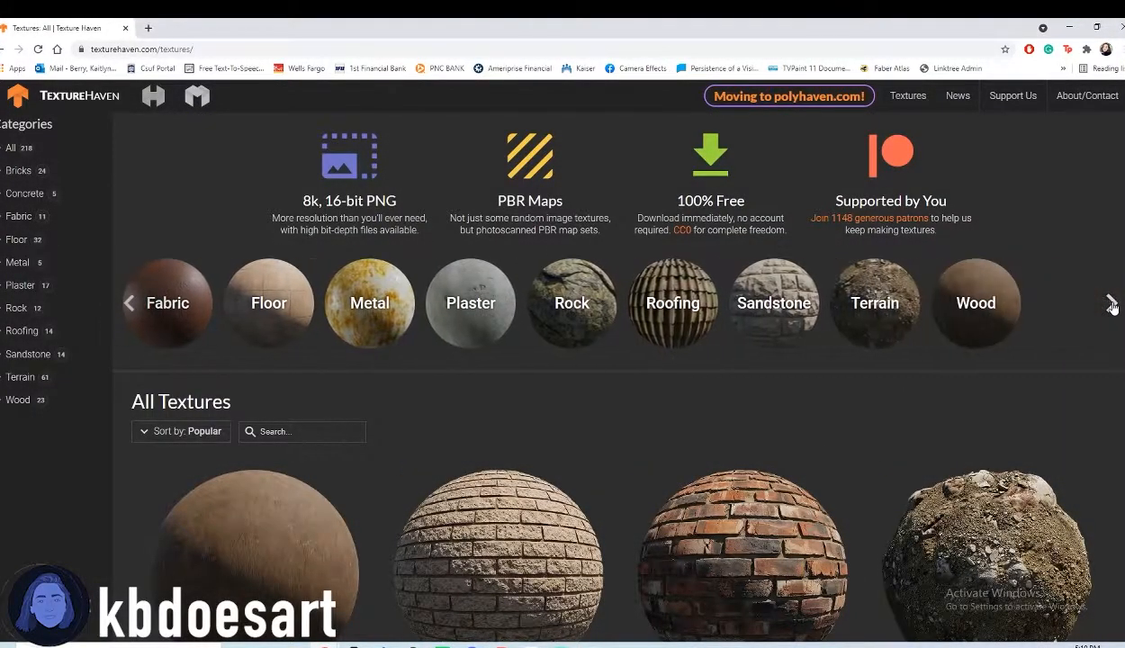
pyautogui.click(972, 319)
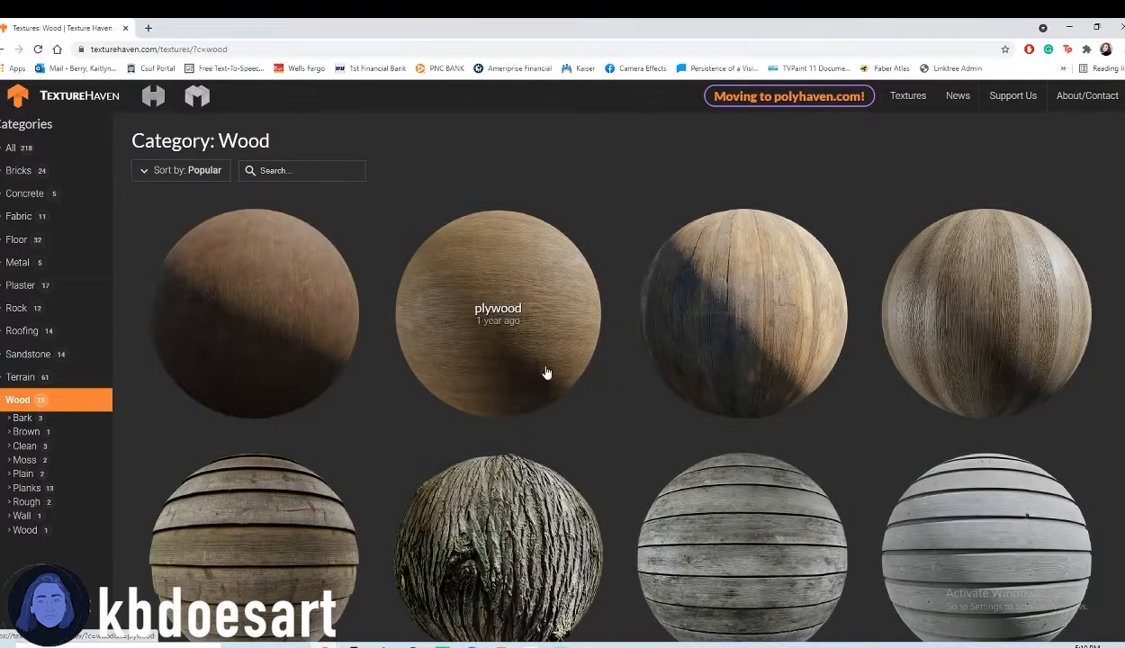
# Browse the wood textures for a handle material and open the plywood texture's page.
pyautogui.scroll(-1, 546, 373)
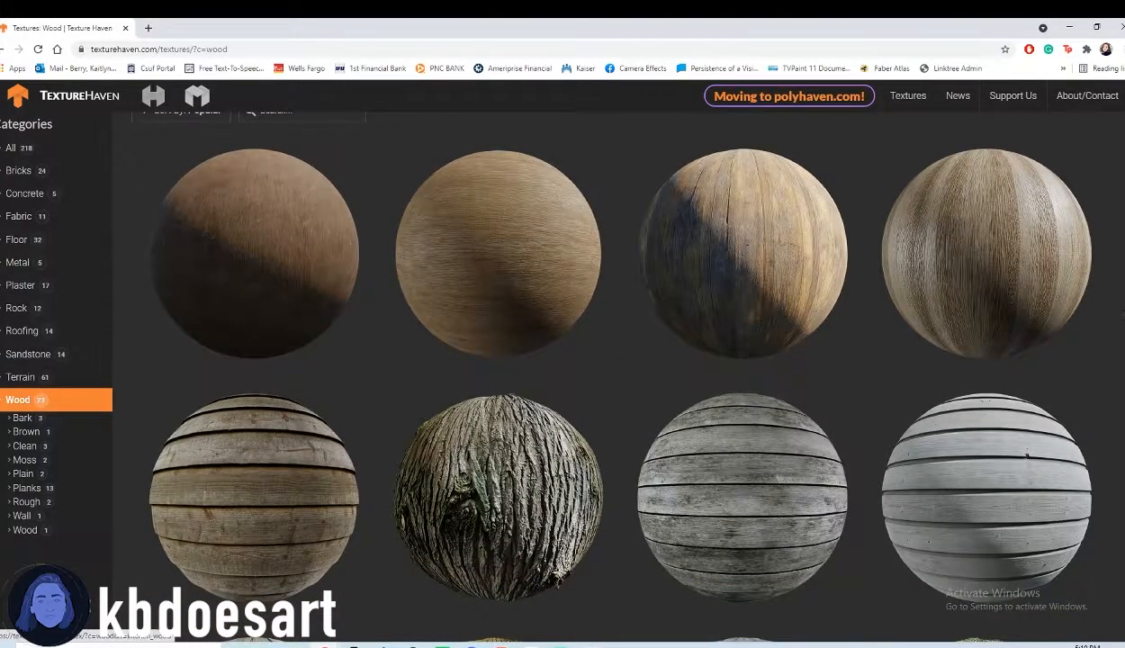
pyautogui.scroll(-1, 434, 261)
pyautogui.scroll(-20, 434, 261)
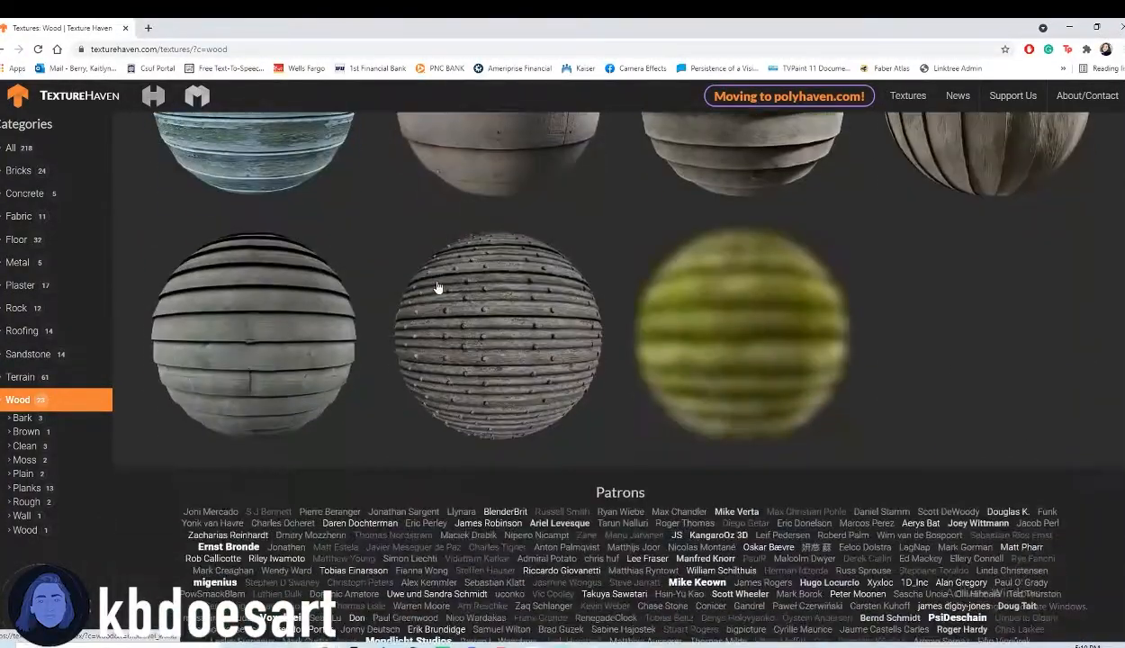
pyautogui.scroll(5, 630, 315)
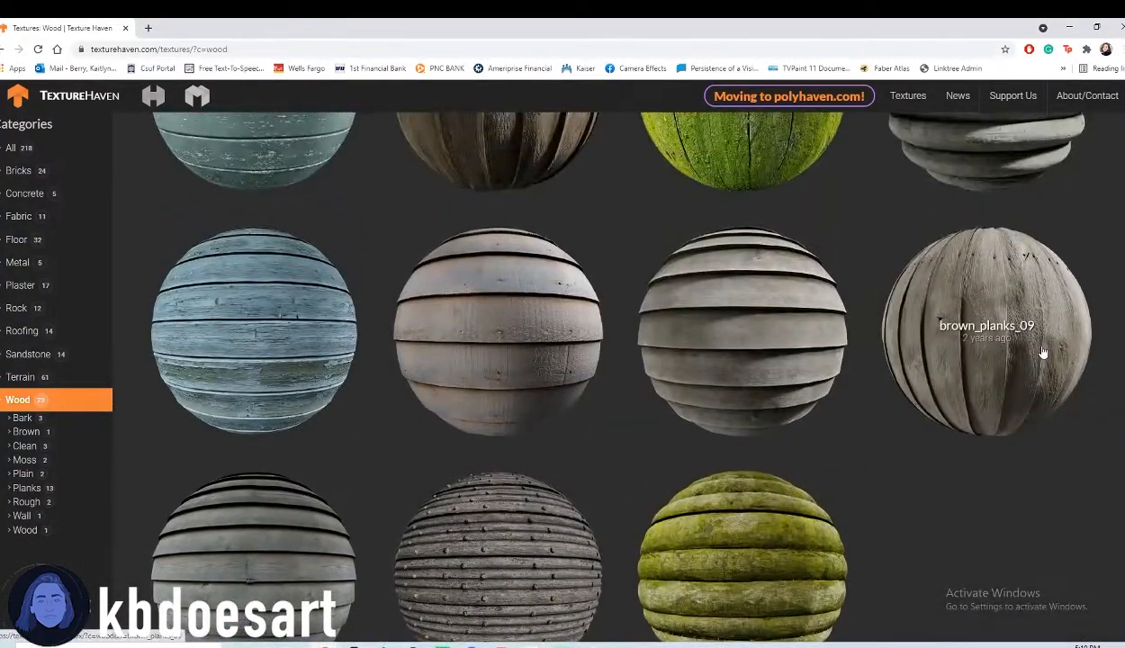
pyautogui.scroll(2, 389, 399)
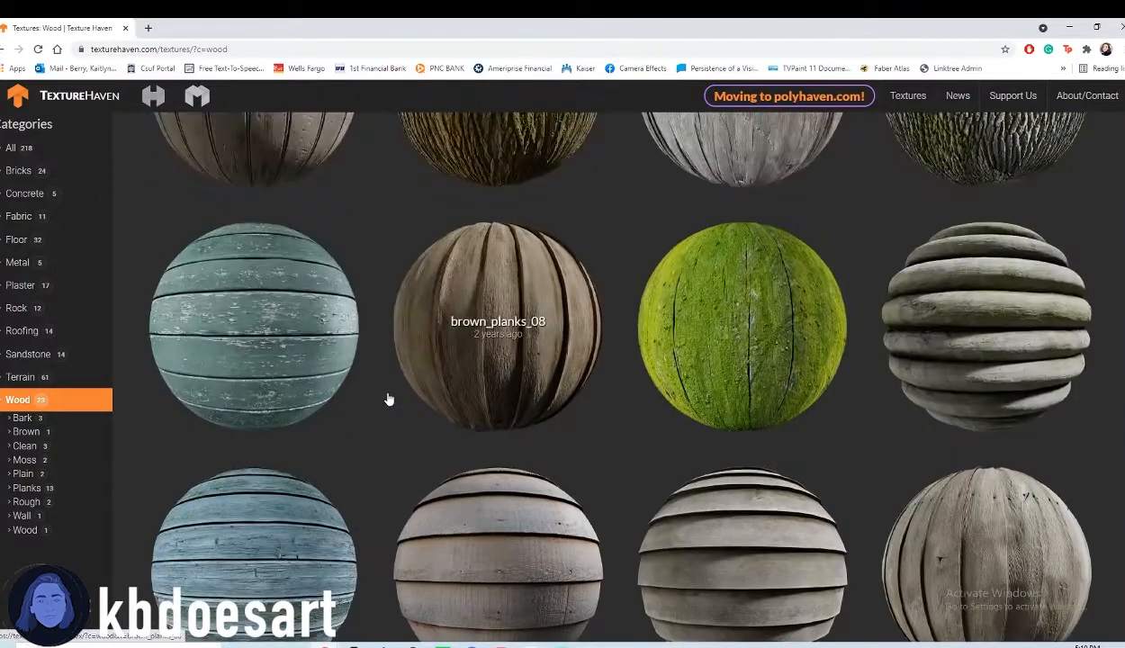
pyautogui.scroll(10, 390, 396)
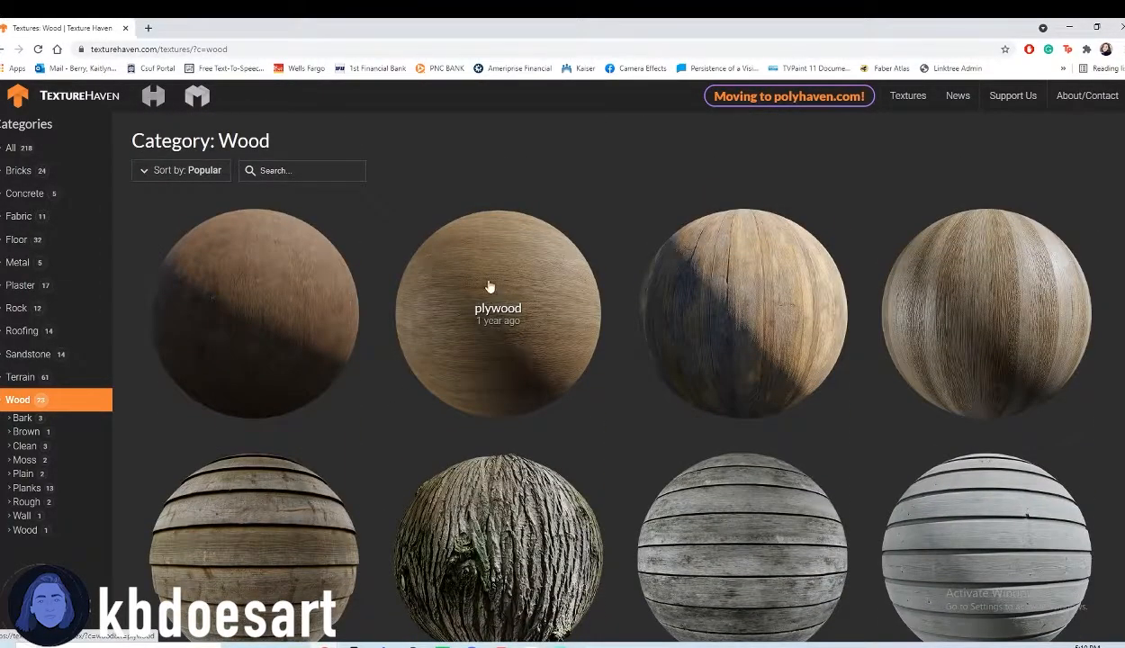
pyautogui.click(498, 295)
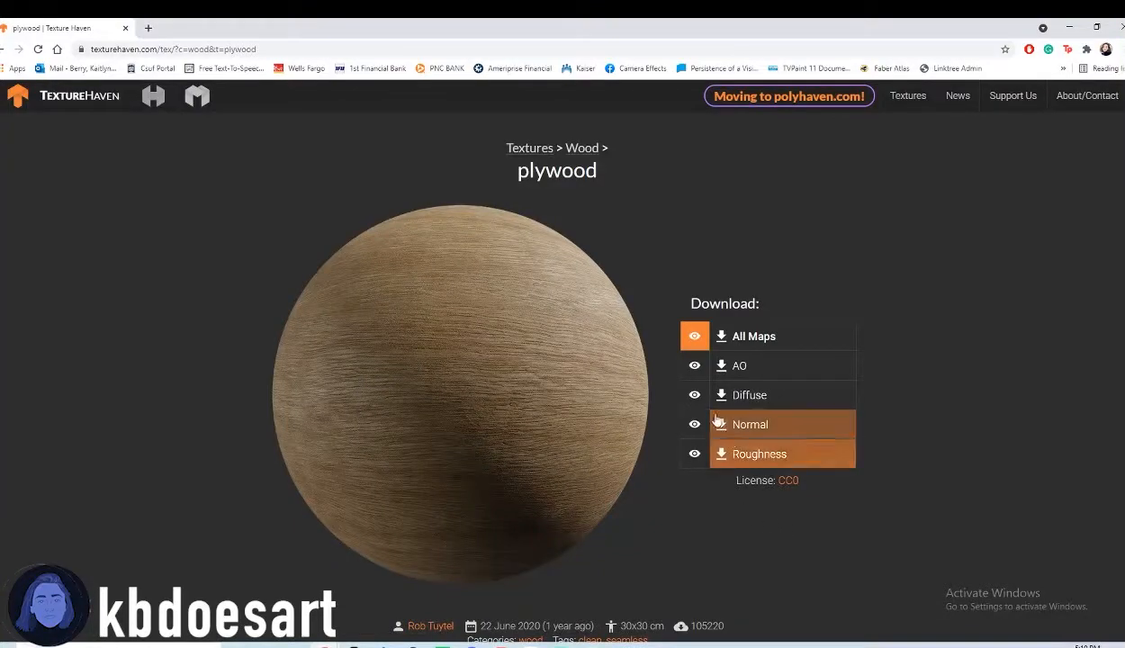
# Download all plywood maps as 1k JPG and extract the archive to the plywood_1k_jpg folder in Downloads.
pyautogui.click(725, 337)
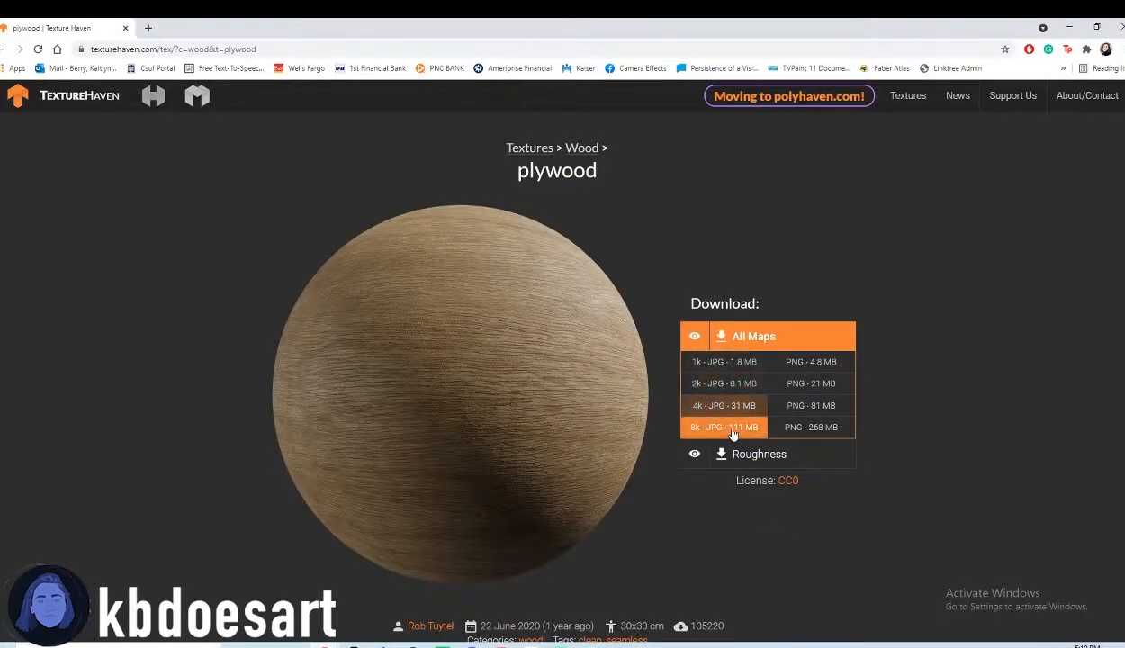
pyautogui.click(708, 364)
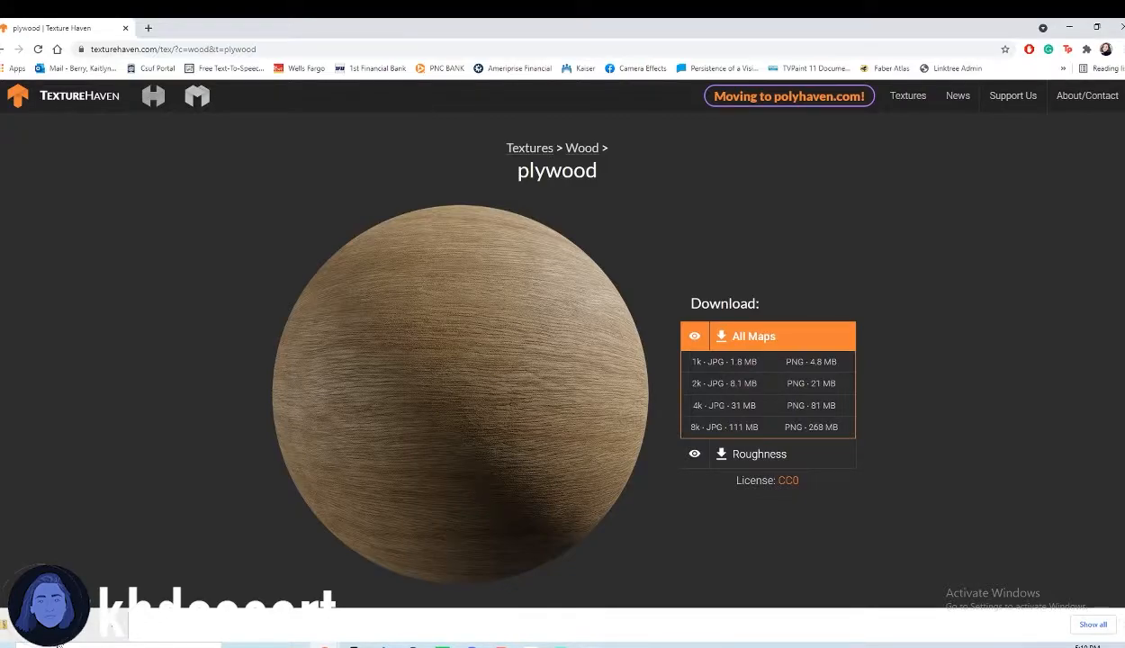
pyautogui.moveTo(295, 645)
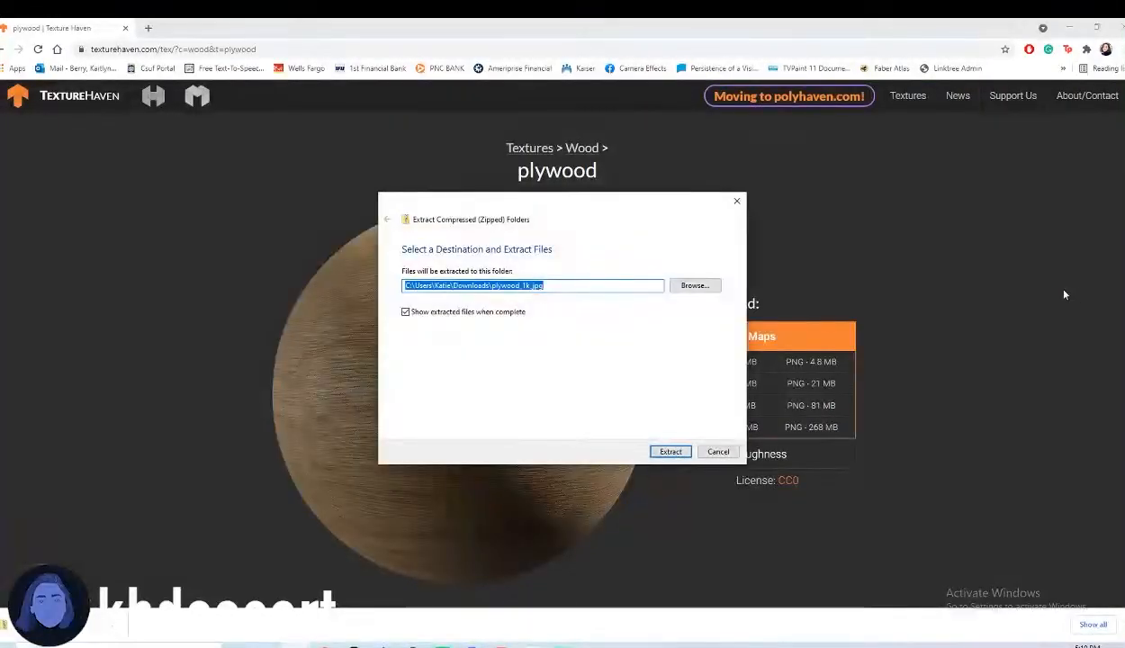
pyautogui.click(686, 452)
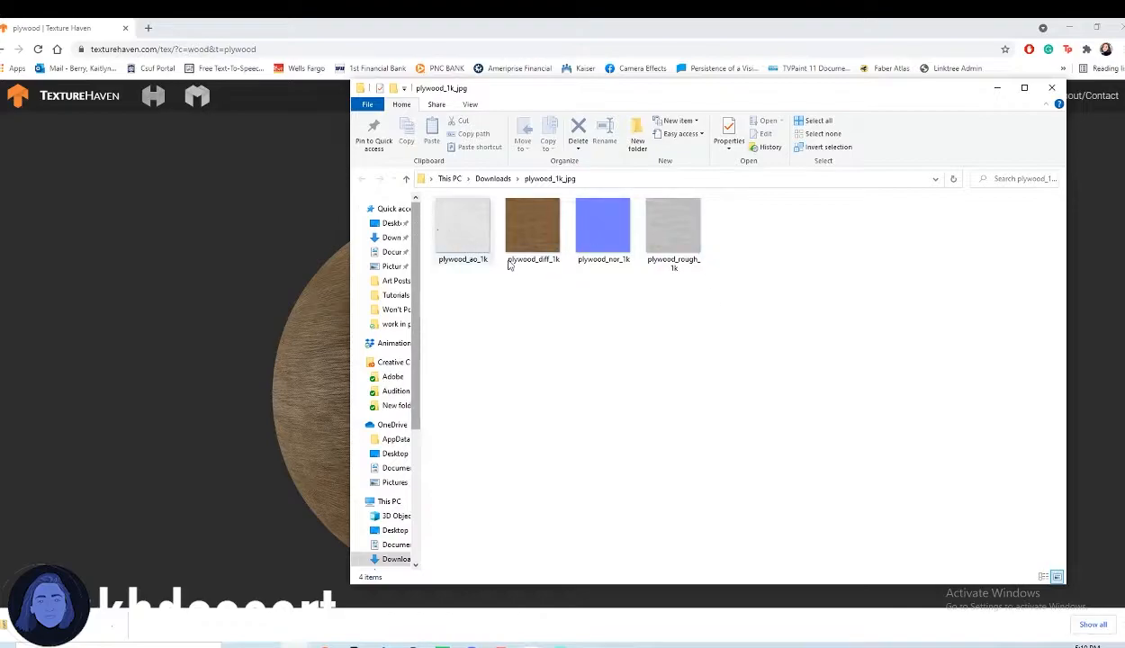
# Put the extracted folder window aside and list the Roughness map's download options on the plywood page.
pyautogui.moveTo(801, 96); pyautogui.dragTo(430, 116)
pyautogui.click(711, 290)
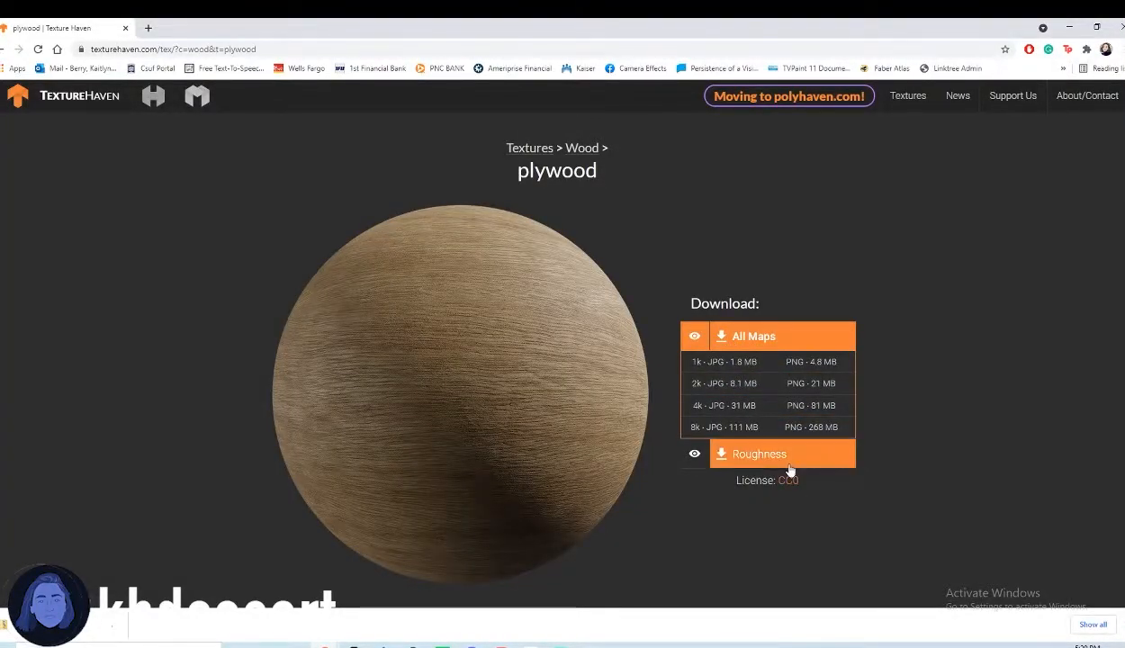
pyautogui.click(778, 457)
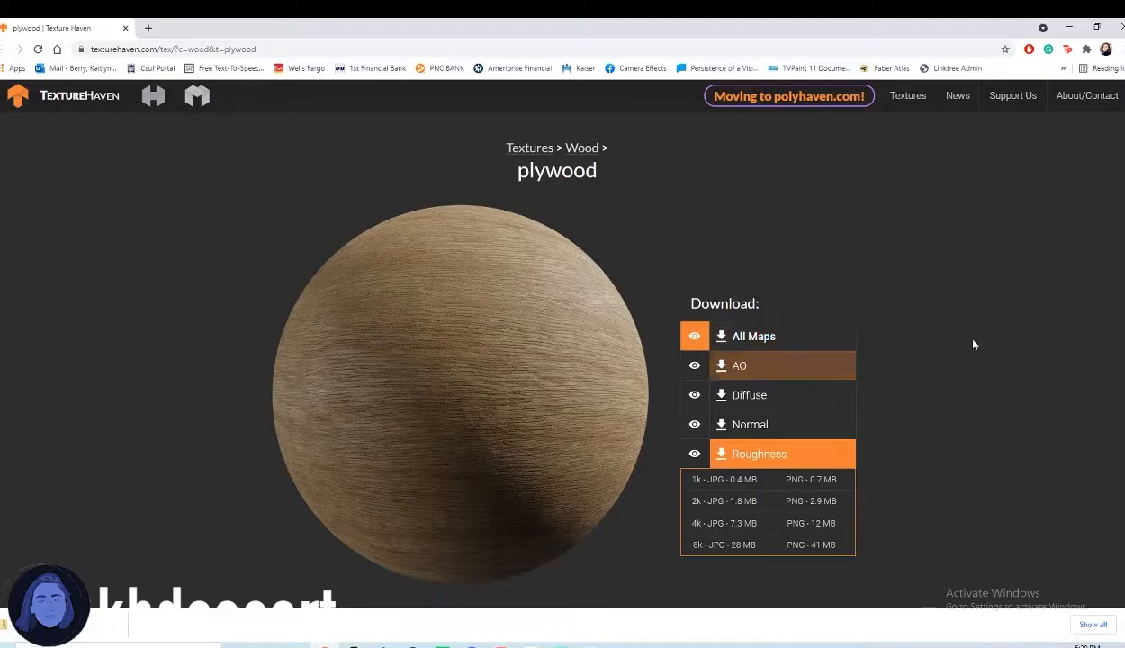
# Compare the extracted maps in the plywood_1k_jpg folder with the plywood page's map list and return to Maya.
pyautogui.click(811, 500)
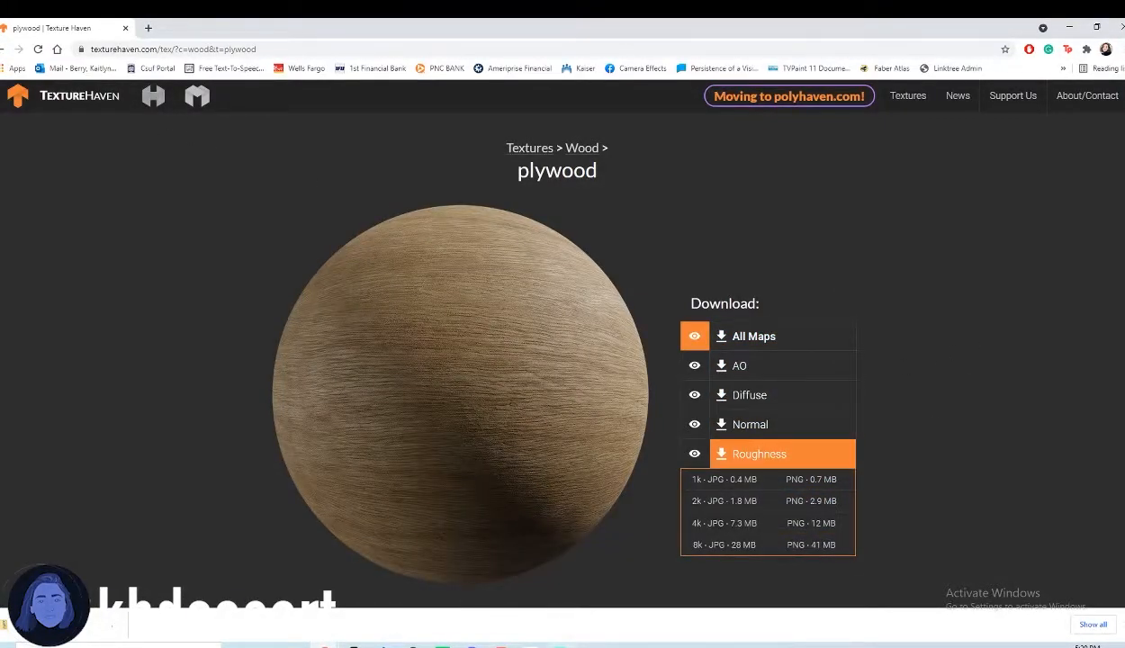
pyautogui.moveTo(354, 644)
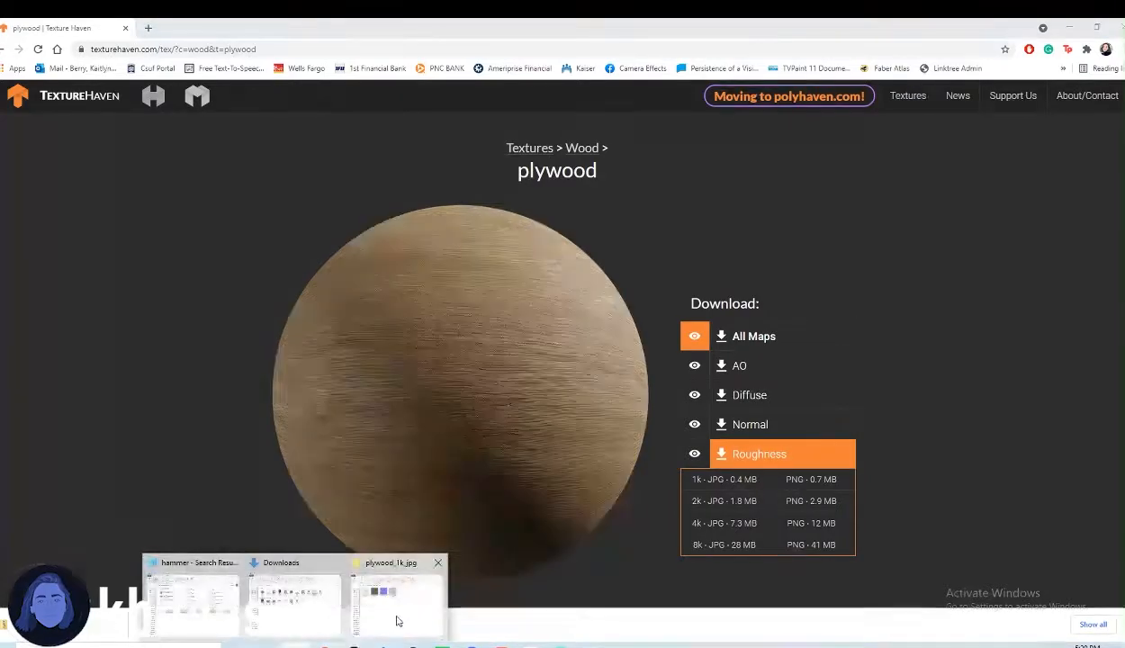
pyautogui.click(397, 618)
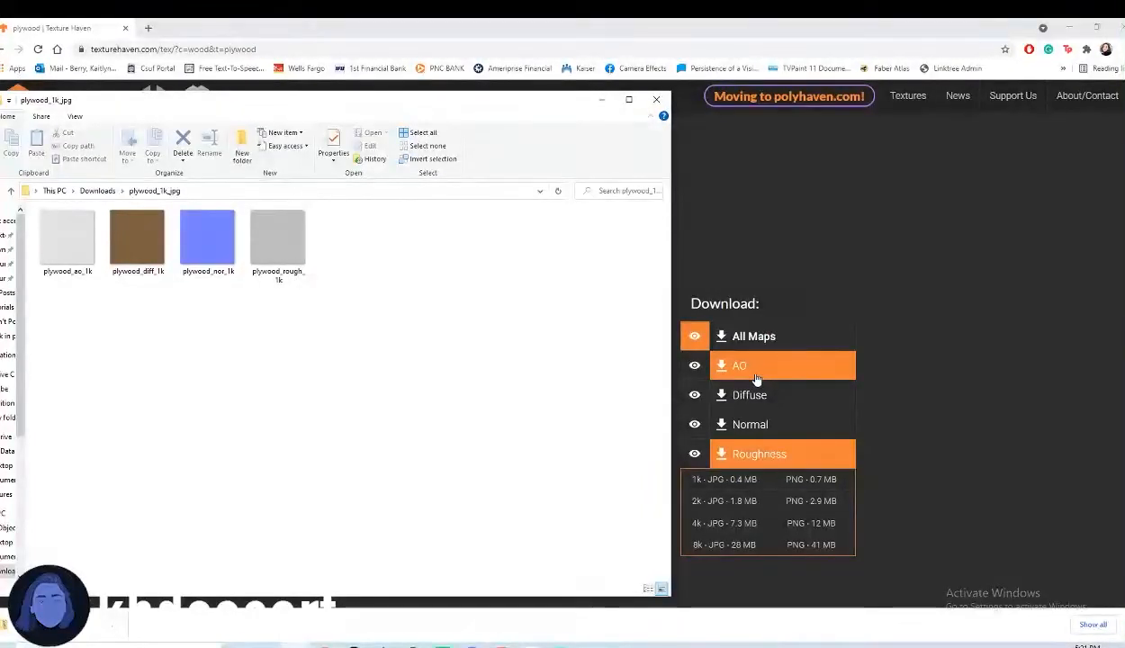
pyautogui.click(797, 401)
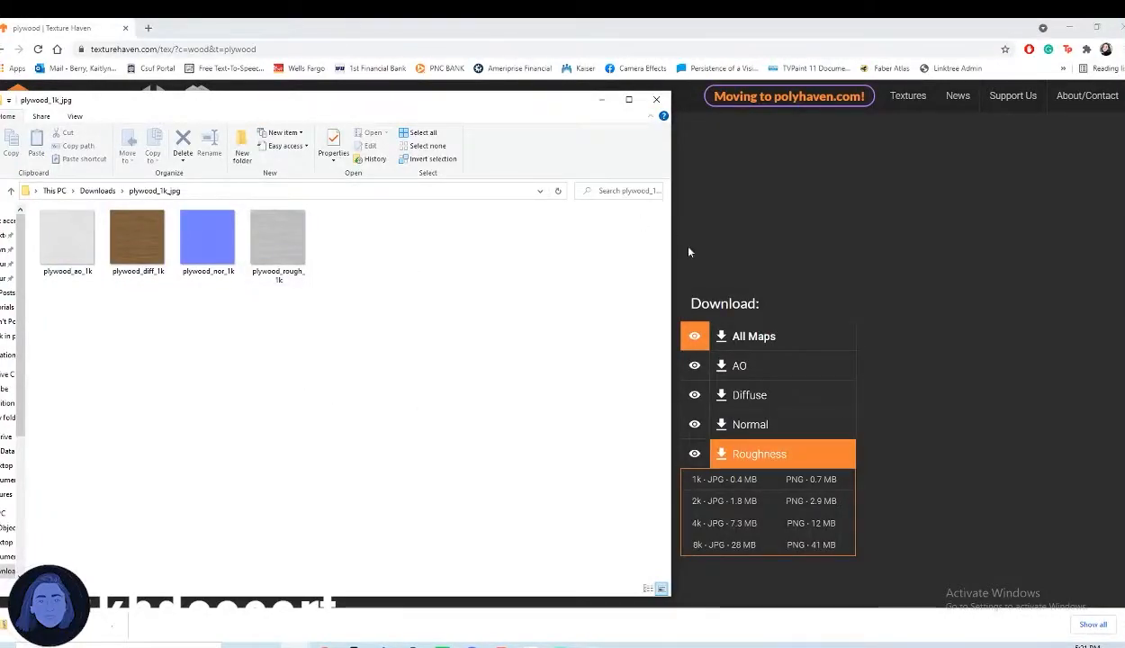
pyautogui.click(591, 645)
pyautogui.click(651, 598)
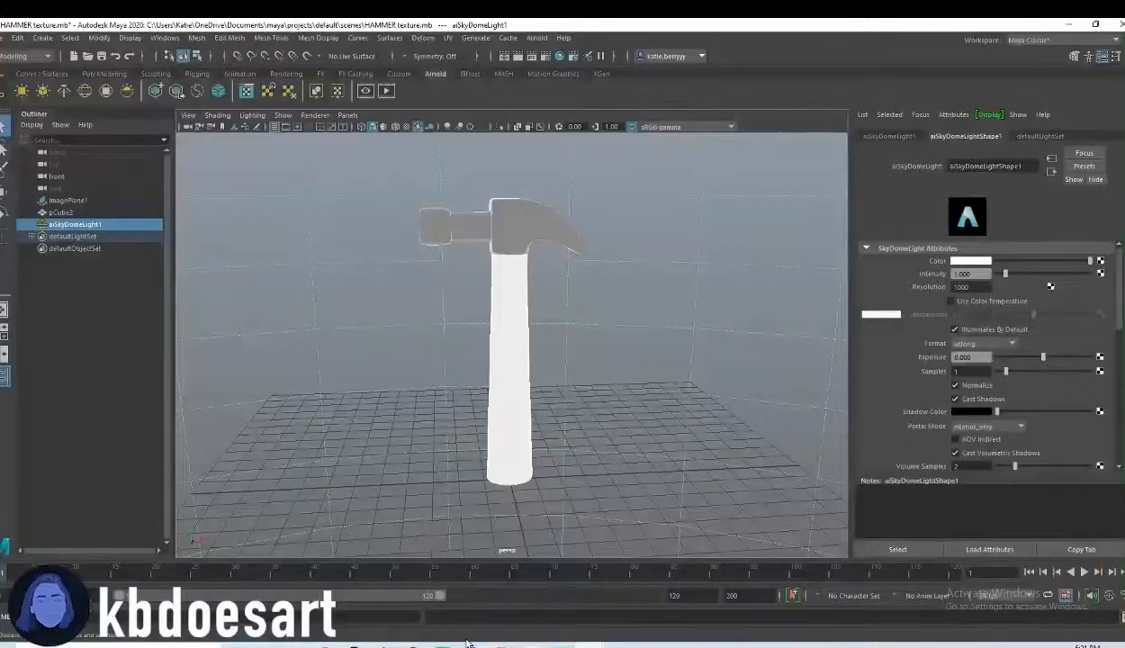
# Select all faces of the hammer's handle in the front view and return to the perspective view.
pyautogui.scroll(3, 670, 430)
pyautogui.scroll(-3, 671, 430)
pyautogui.press('space')
pyautogui.keyDown('alt'); pyautogui.moveTo(648, 412); pyautogui.dragTo(564, 397, button='right'); pyautogui.keyUp('alt')
pyautogui.keyDown('alt'); pyautogui.moveTo(564, 397); pyautogui.dragTo(576, 307, button='middle'); pyautogui.keyUp('alt')
pyautogui.moveTo(506, 307); pyautogui.dragTo(510, 351, button='right')
pyautogui.moveTo(603, 538); pyautogui.dragTo(401, 252)
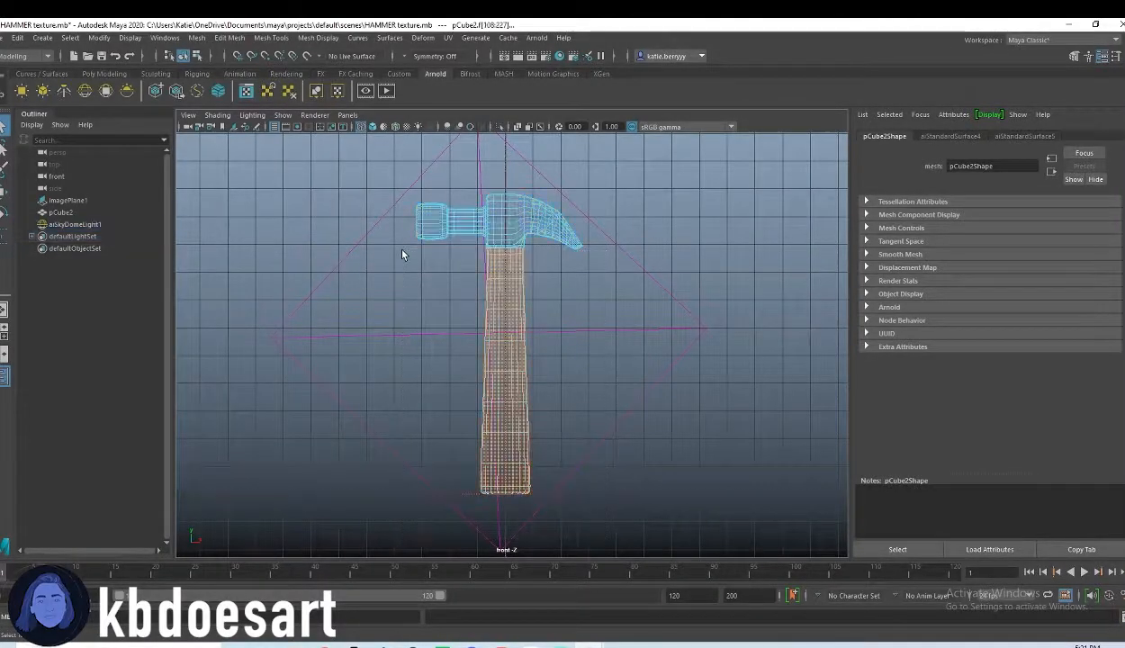
pyautogui.keyDown('alt'); pyautogui.moveTo(401, 254); pyautogui.dragTo(719, 265, button='right'); pyautogui.keyUp('alt')
pyautogui.press('space')
pyautogui.press('space')
pyautogui.keyDown('alt'); pyautogui.moveTo(612, 298); pyautogui.dragTo(497, 340); pyautogui.keyUp('alt')
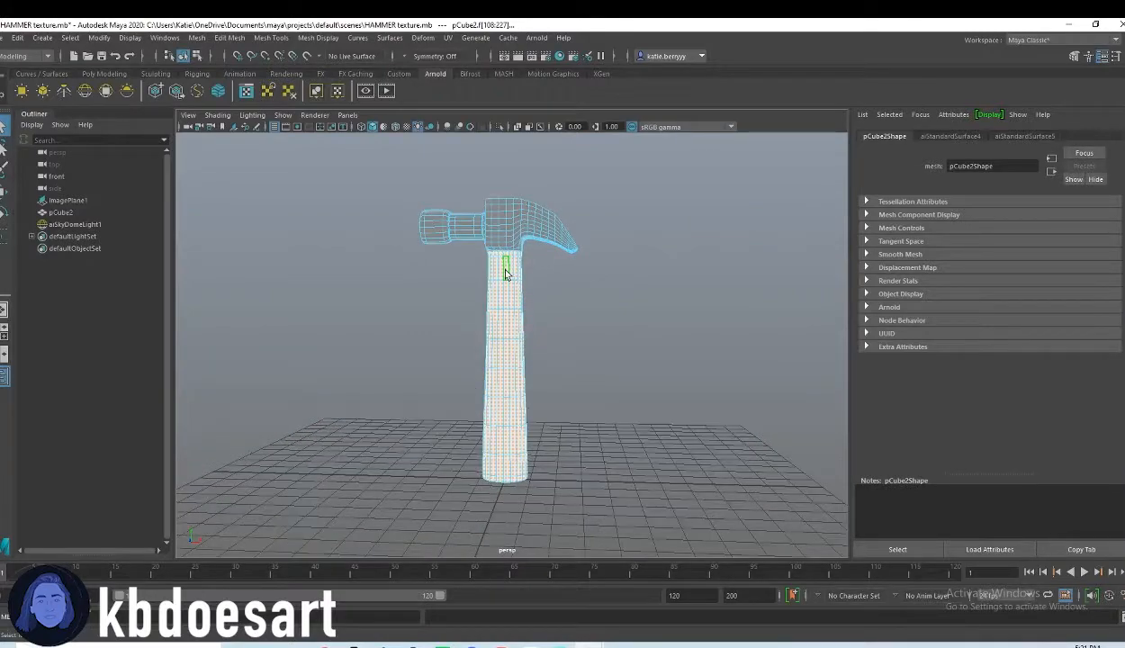
# Assign a new Arnold aiStandardSurface material to the selected handle faces.
pyautogui.moveTo(505, 273); pyautogui.dragTo(507, 565, button='right')
pyautogui.click(339, 243)
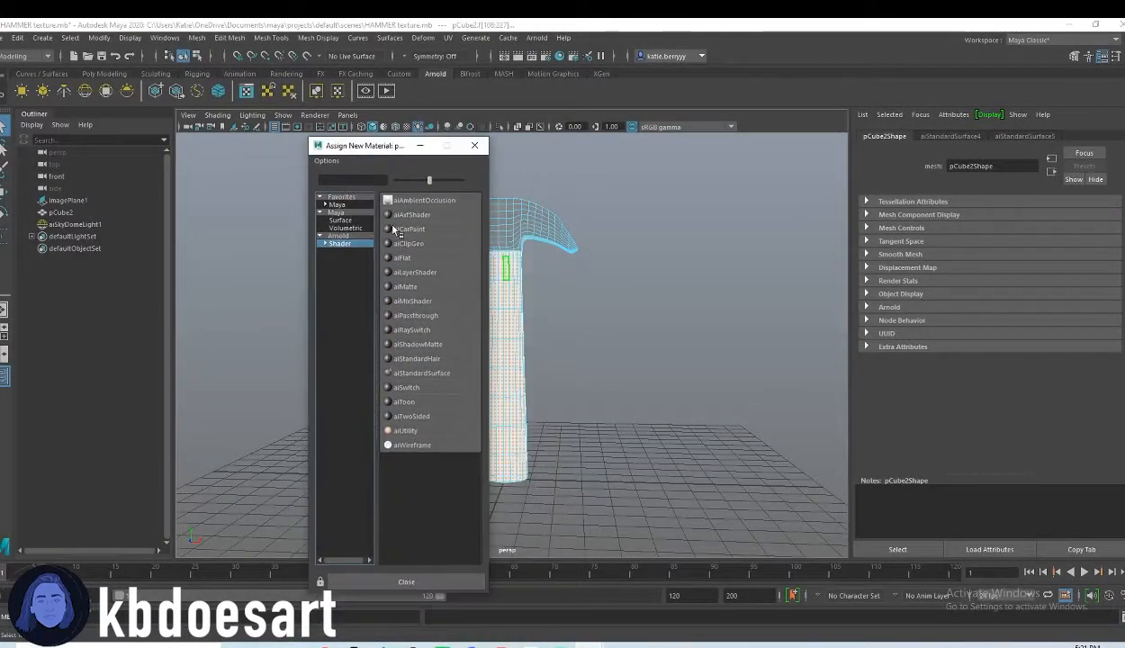
pyautogui.click(433, 375)
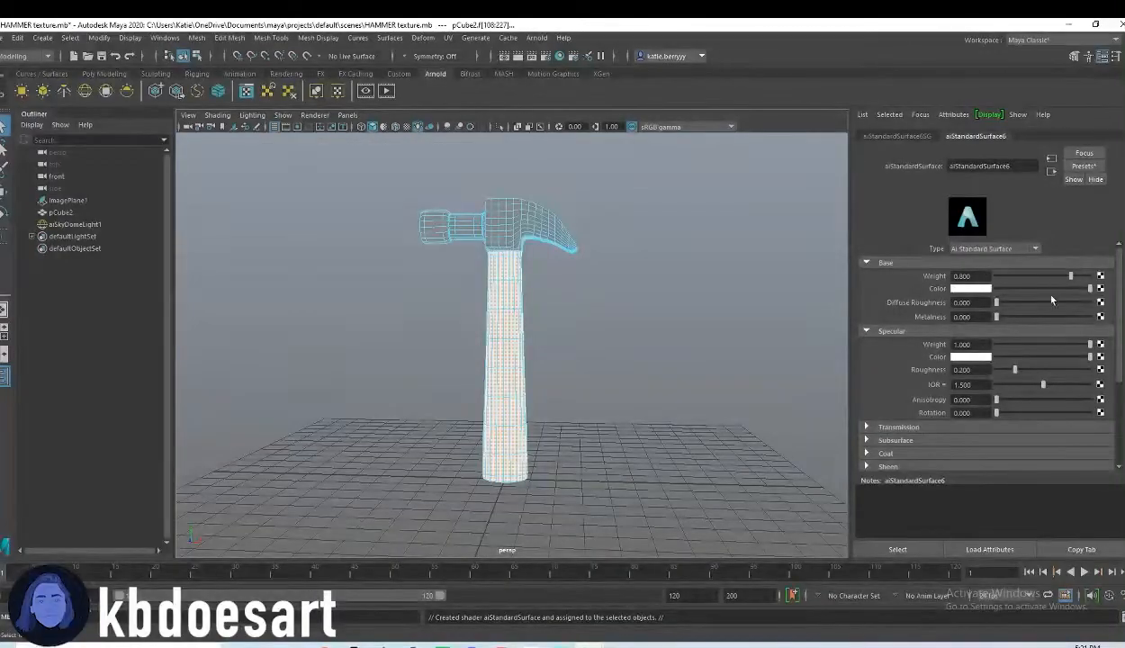
# Connect a 2D File texture to the Base Color of the handle's new aiStandardSurface material.
pyautogui.scroll(-3, 880, 437)
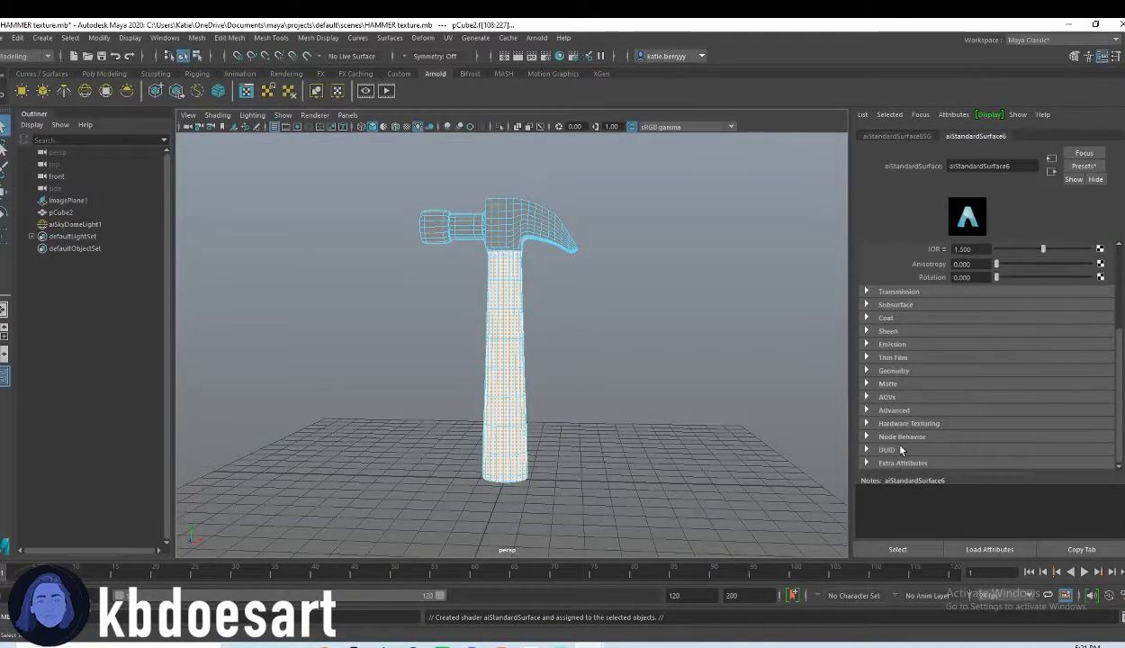
pyautogui.click(891, 346)
pyautogui.scroll(3, 1012, 399)
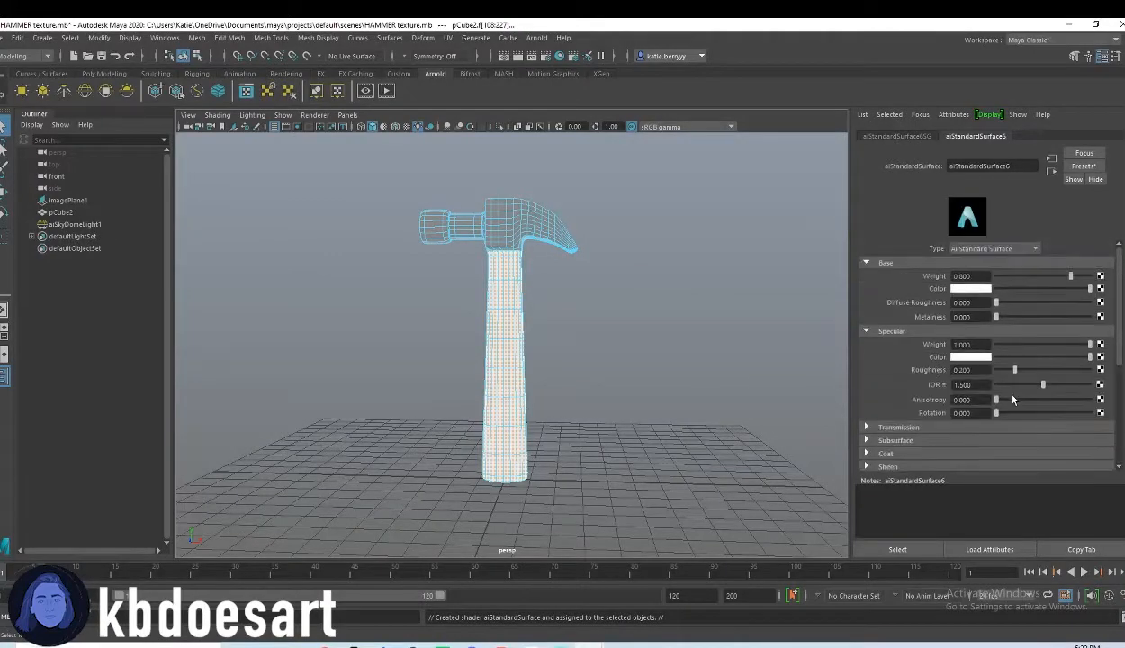
pyautogui.click(1100, 288)
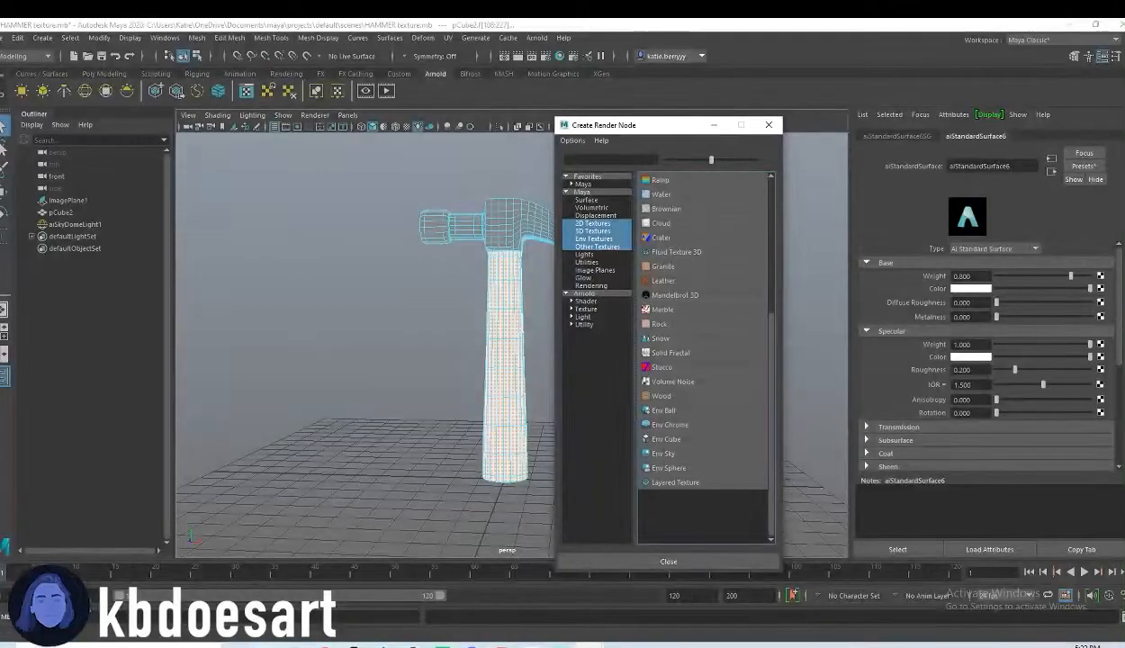
pyautogui.moveTo(292, 642)
pyautogui.click(383, 594)
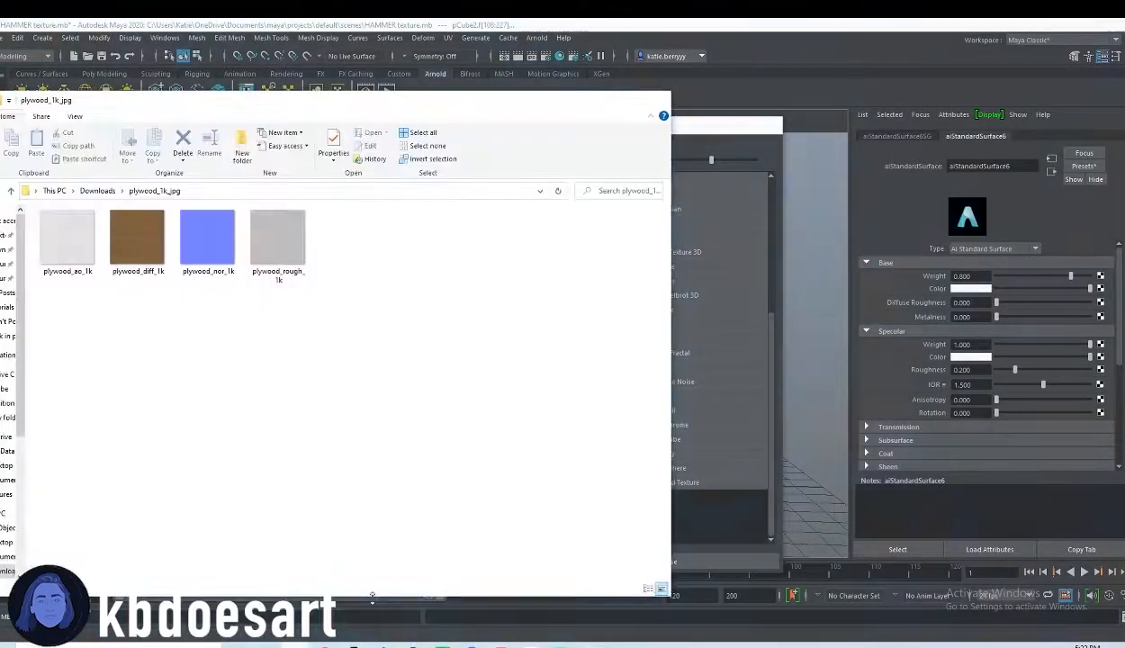
pyautogui.click(900, 235)
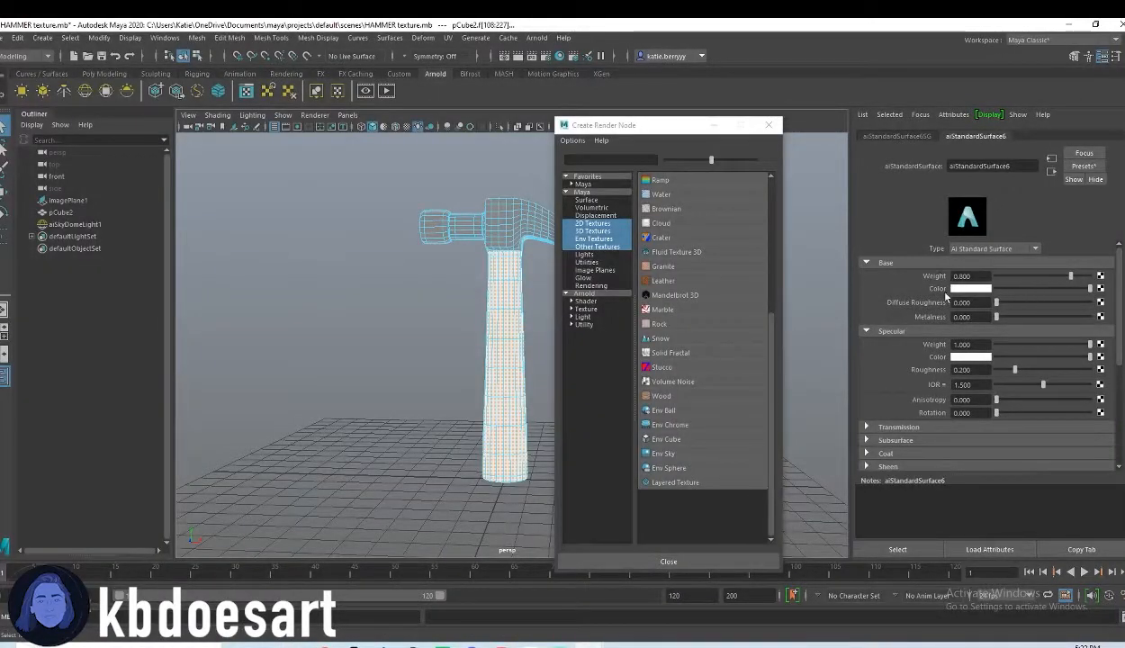
pyautogui.click(600, 223)
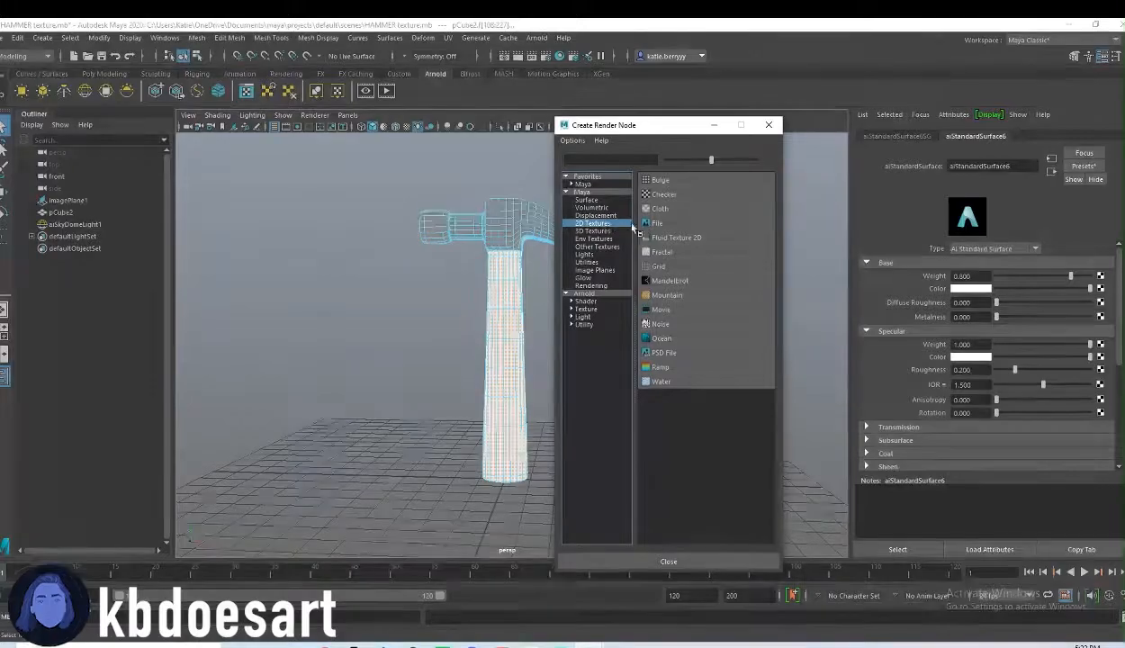
pyautogui.click(656, 222)
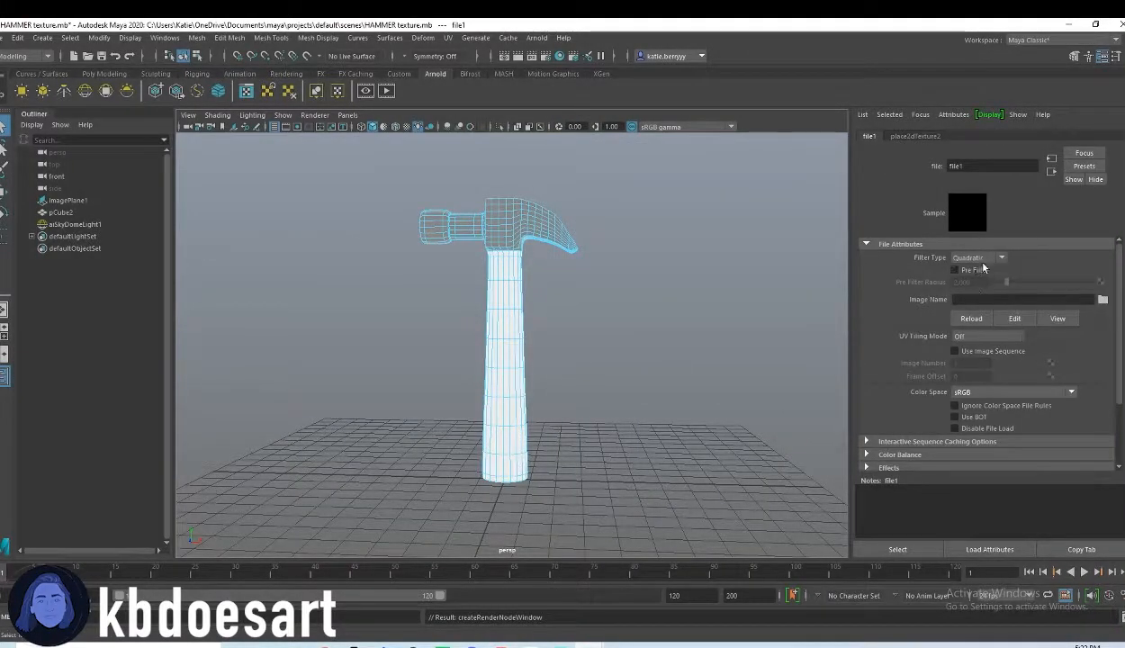
# Load plywood_diff_1k.jpg from the plywood_1k_jpg folder in Downloads as the file texture's image.
pyautogui.click(1103, 300)
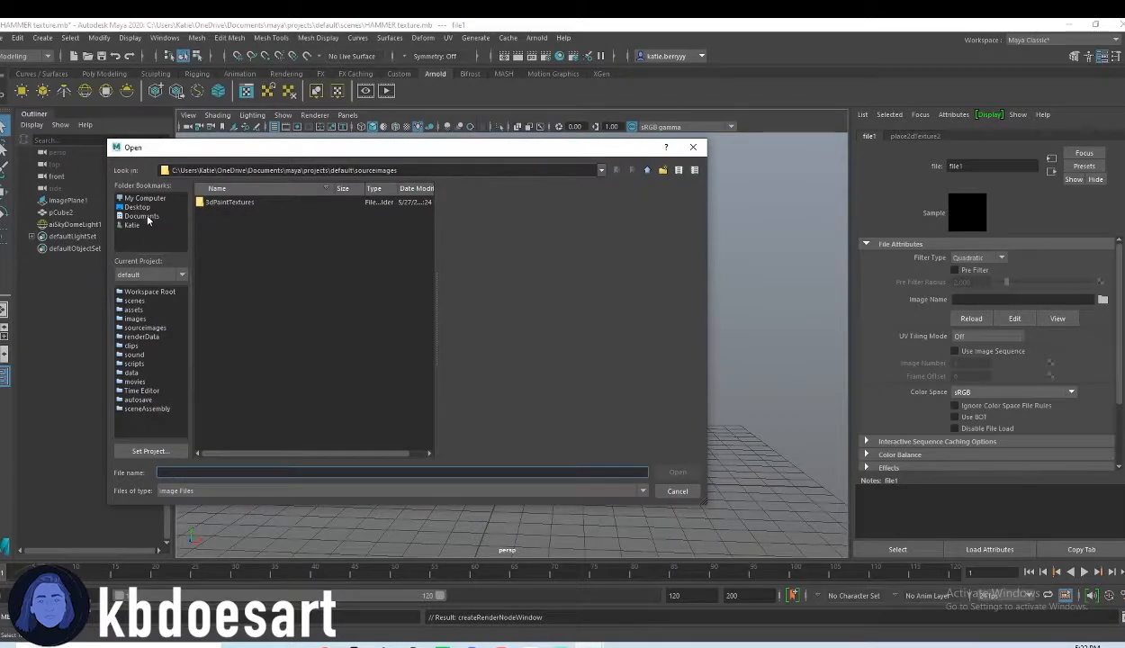
pyautogui.click(133, 225)
pyautogui.click(223, 279)
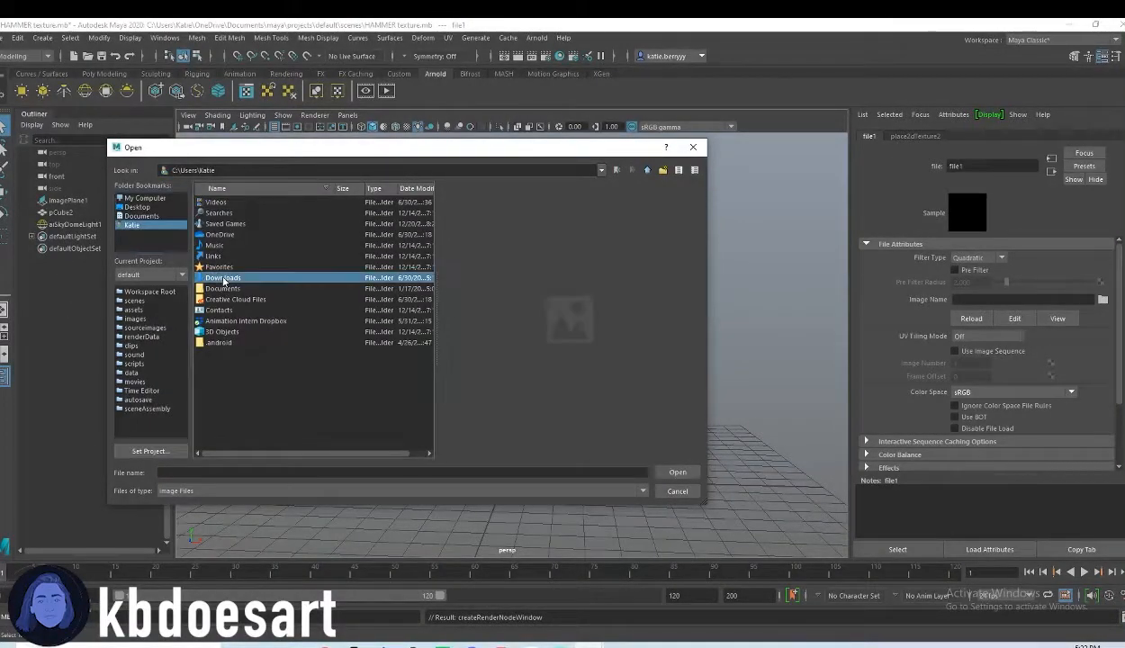
pyautogui.doubleClick(223, 279)
pyautogui.doubleClick(226, 252)
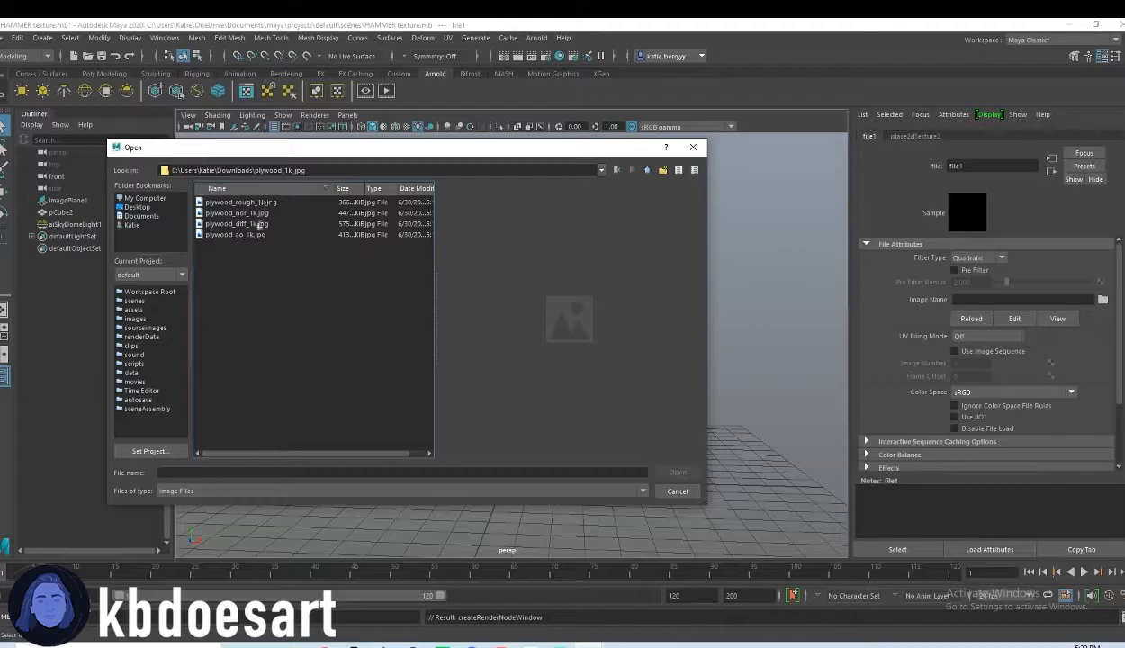
pyautogui.click(259, 224)
pyautogui.doubleClick(259, 224)
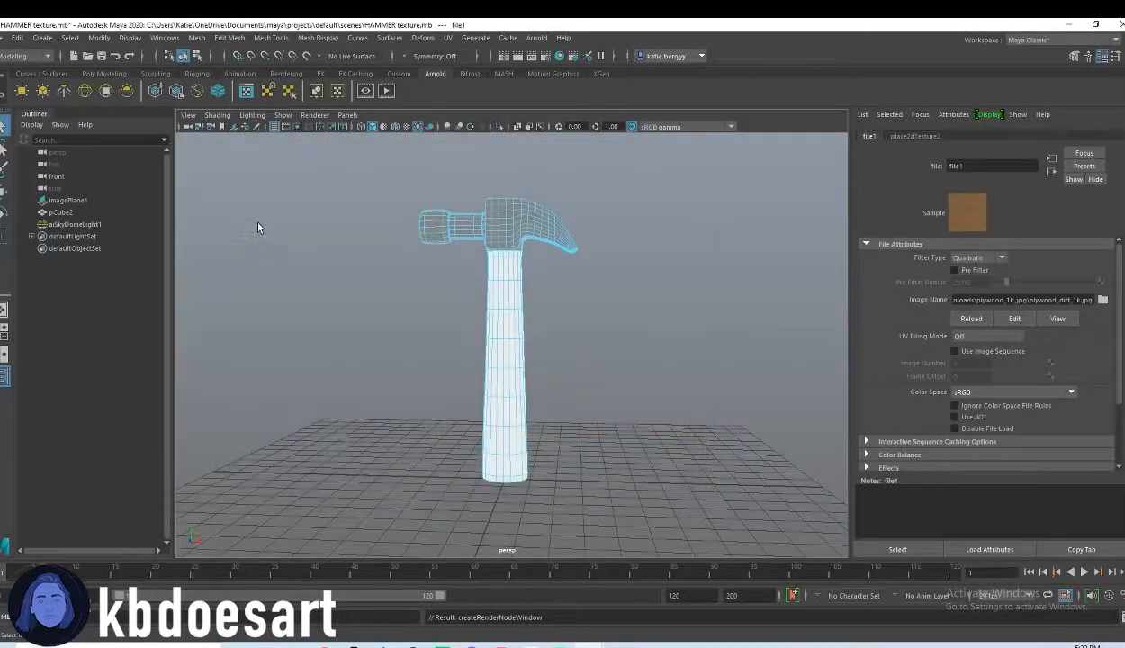
# Display the viewport using all lights and inspect the hammer's handle.
pyautogui.press('7')
pyautogui.click(531, 360)
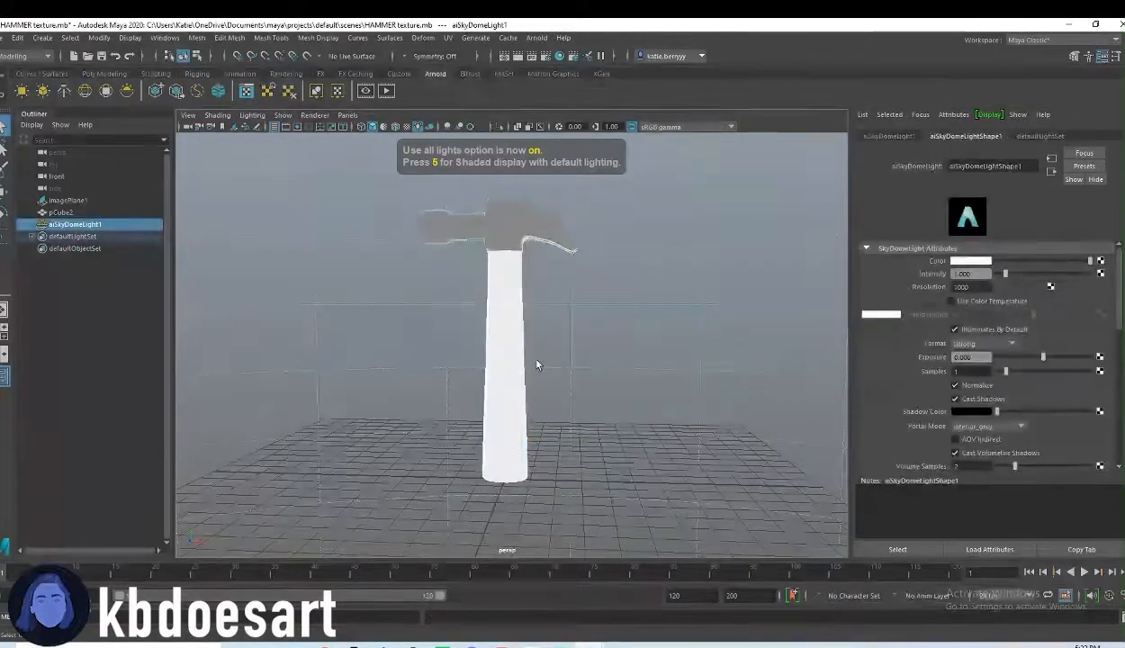
pyautogui.keyDown('alt'); pyautogui.moveTo(540, 336); pyautogui.dragTo(572, 347); pyautogui.keyUp('alt')
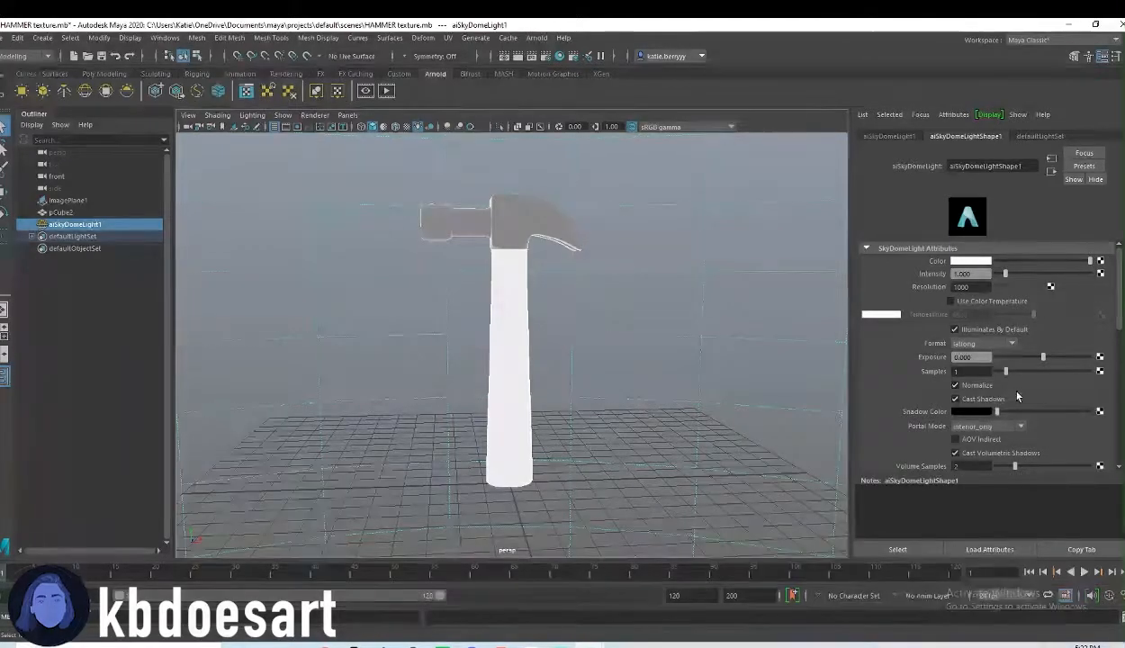
# Select the hammer and set the Base Weight of the handle's material, aiStandardSurface6, to 1.
pyautogui.click(518, 277)
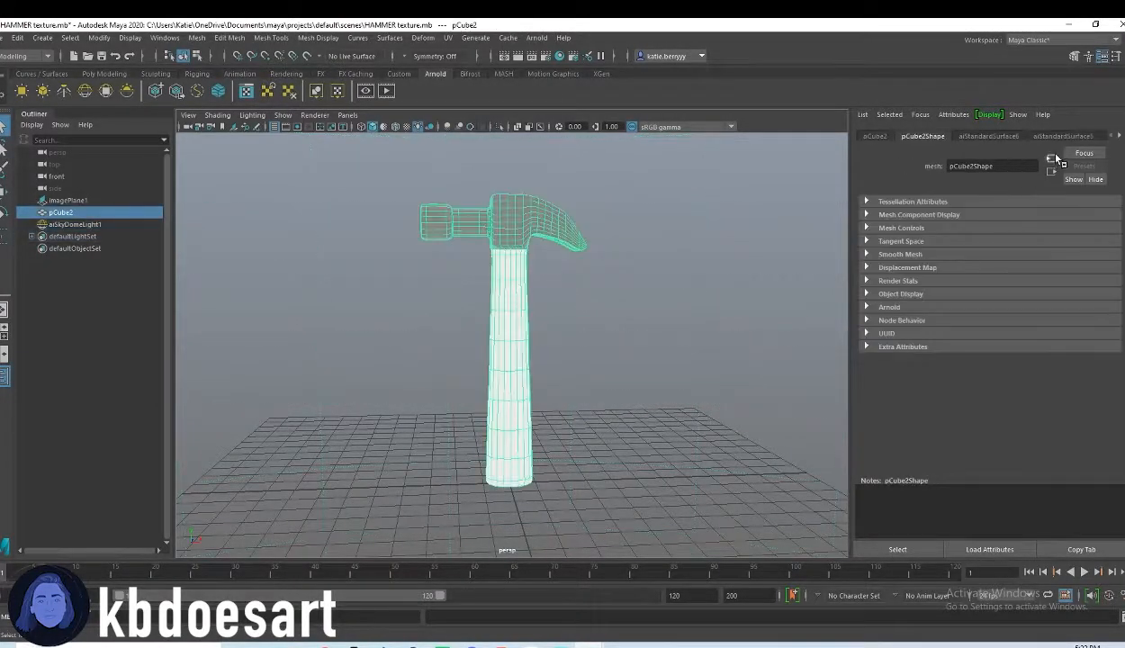
pyautogui.click(1119, 137)
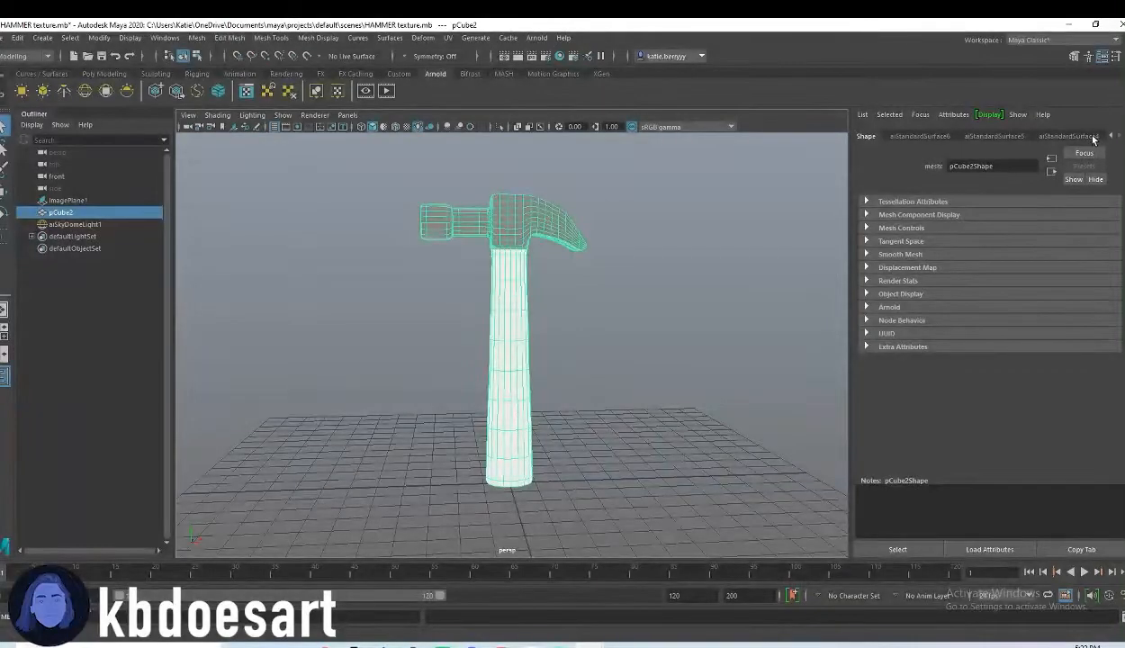
pyautogui.click(1092, 137)
pyautogui.click(1001, 136)
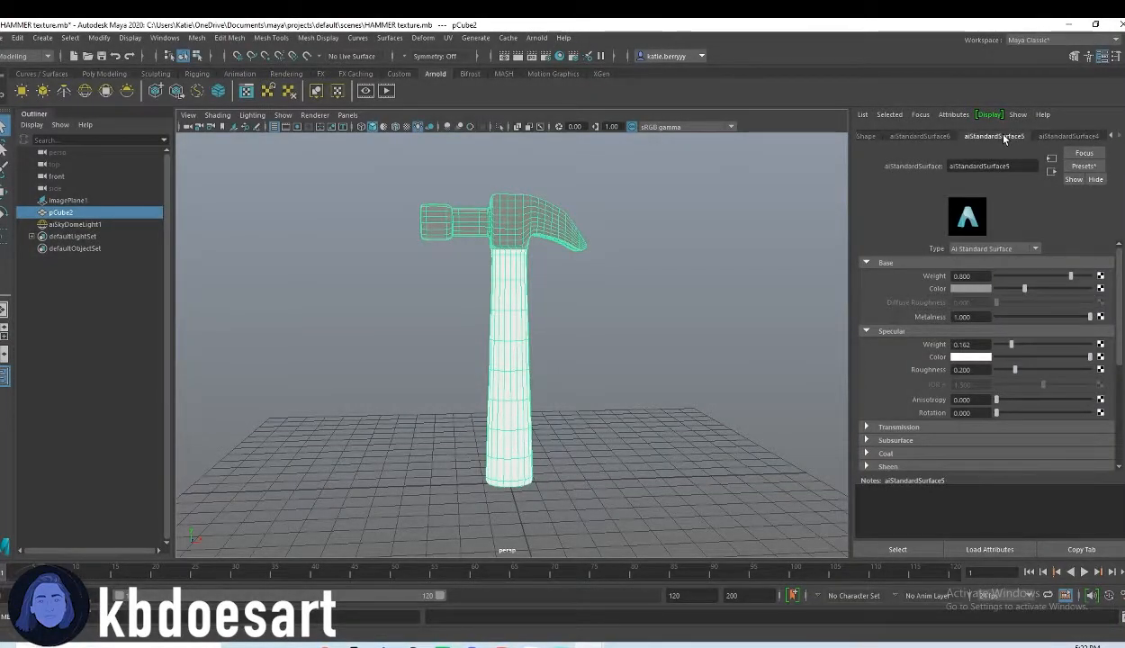
pyautogui.click(920, 136)
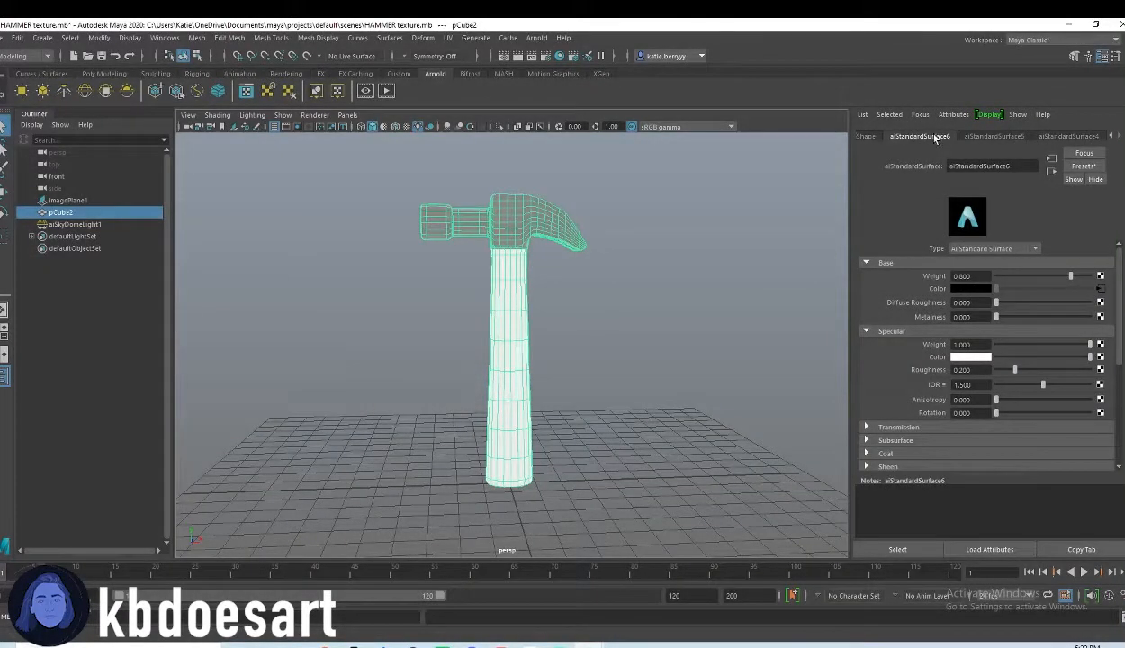
pyautogui.click(862, 135)
pyautogui.click(949, 137)
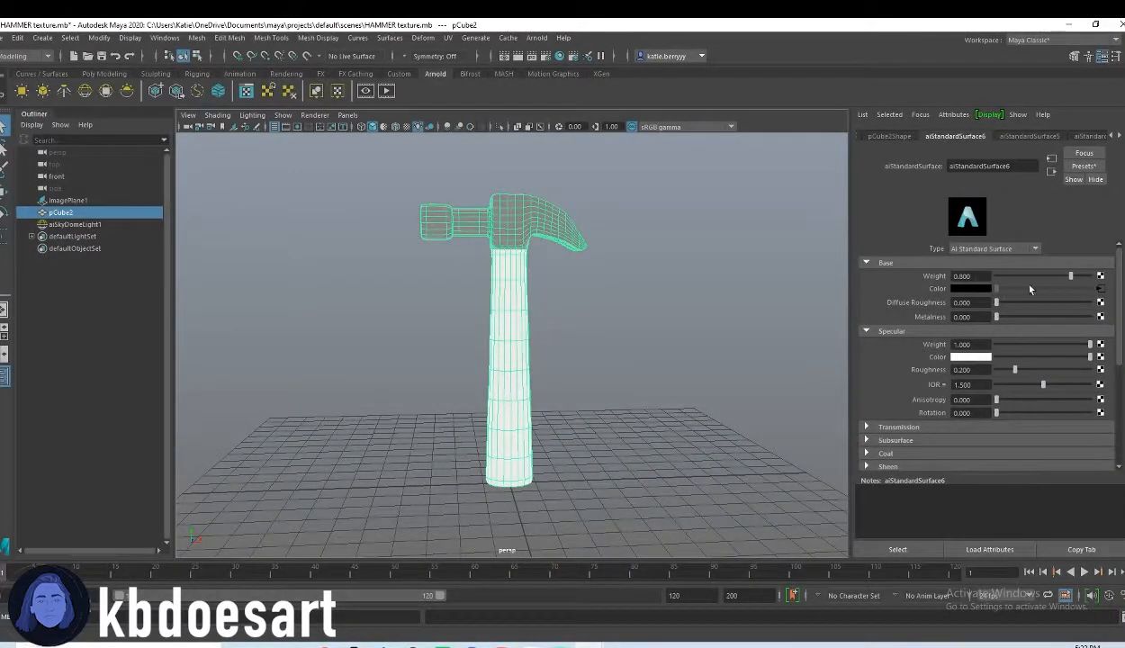
pyautogui.moveTo(1070, 276); pyautogui.dragTo(1104, 278)
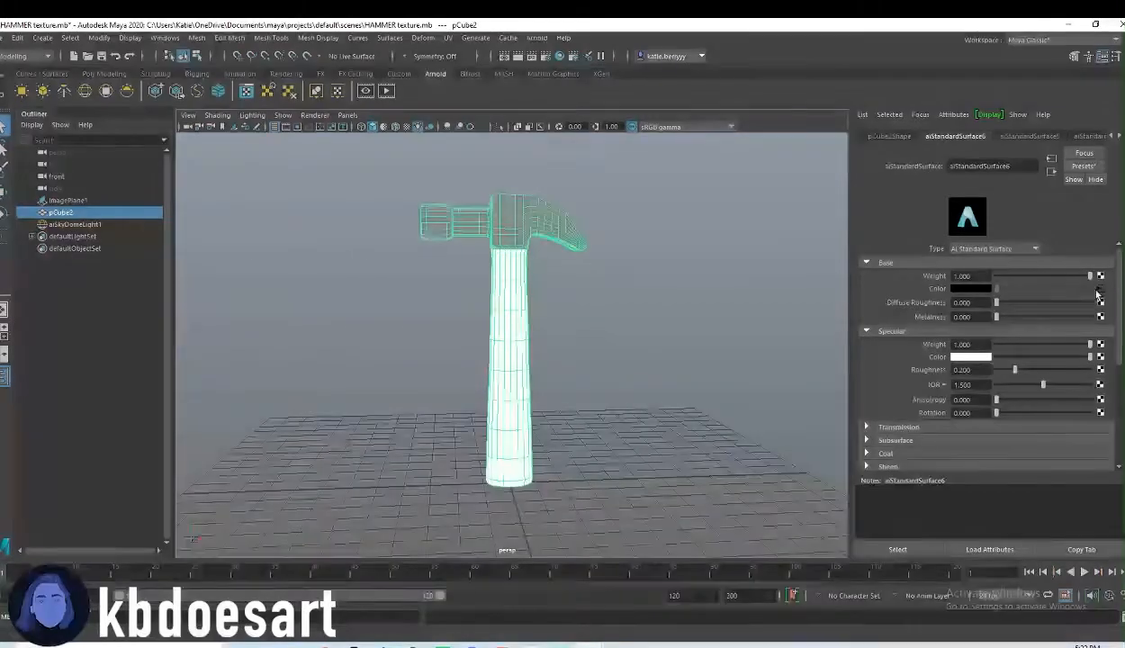
# Set the Color Space of the plywood_diff_1k file texture to Raw, keeping the Quadratic filter type.
pyautogui.click(1100, 288)
pyautogui.click(987, 259)
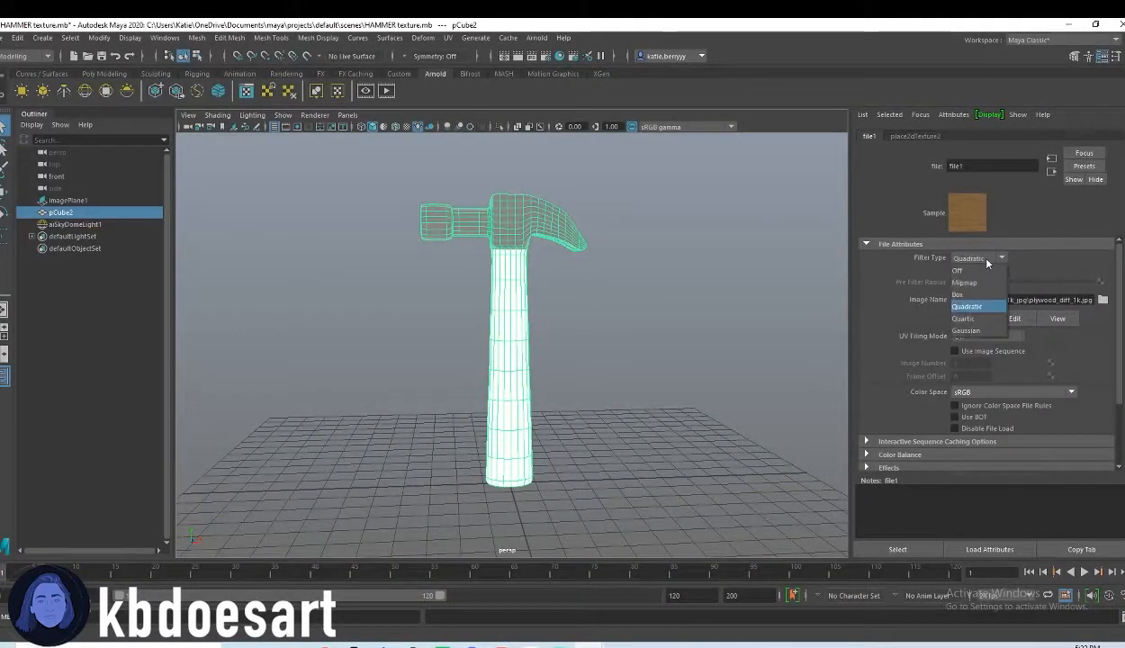
pyautogui.click(976, 306)
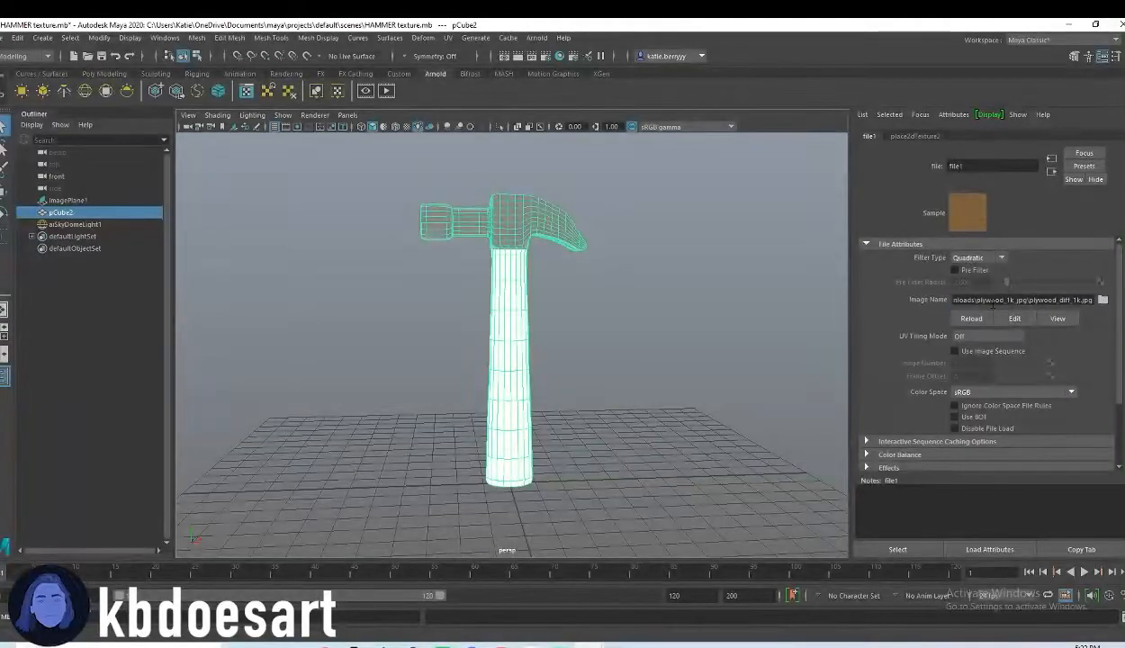
pyautogui.click(986, 393)
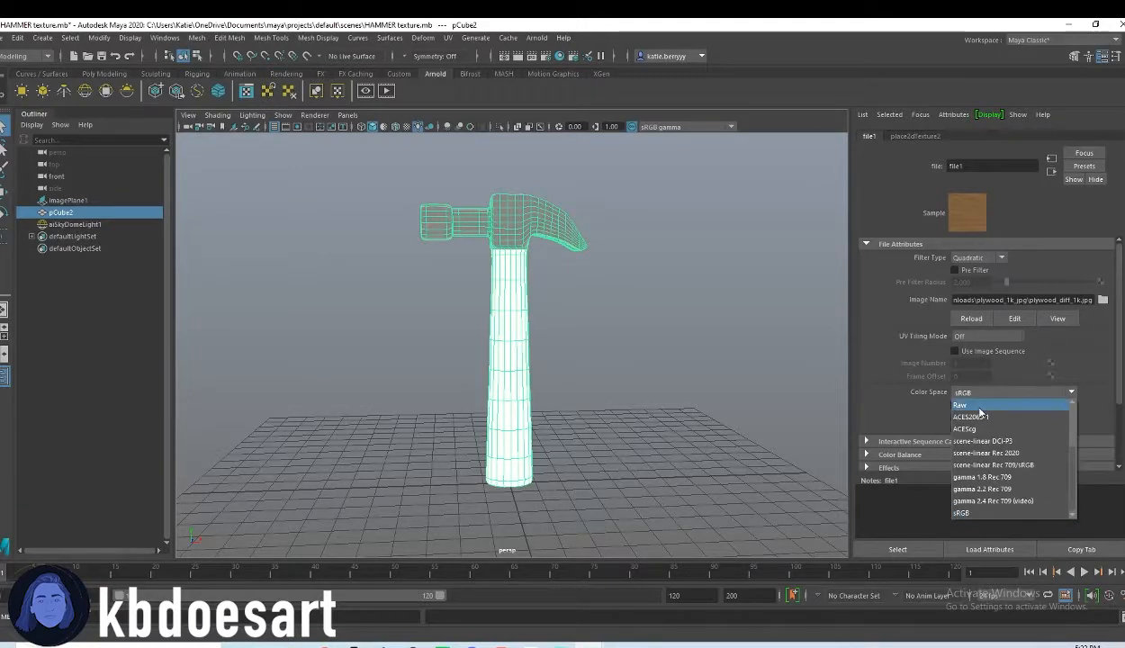
pyautogui.click(981, 408)
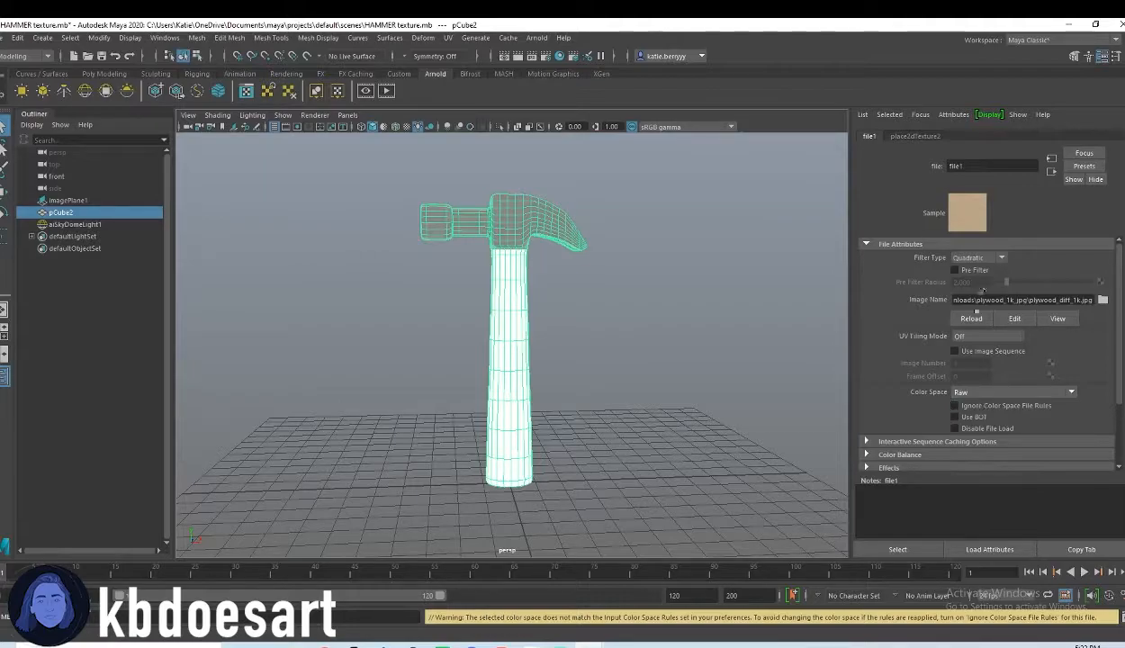
# Examine the plywood file texture's remaining settings, including its Color Balance attributes.
pyautogui.scroll(-1, 955, 370)
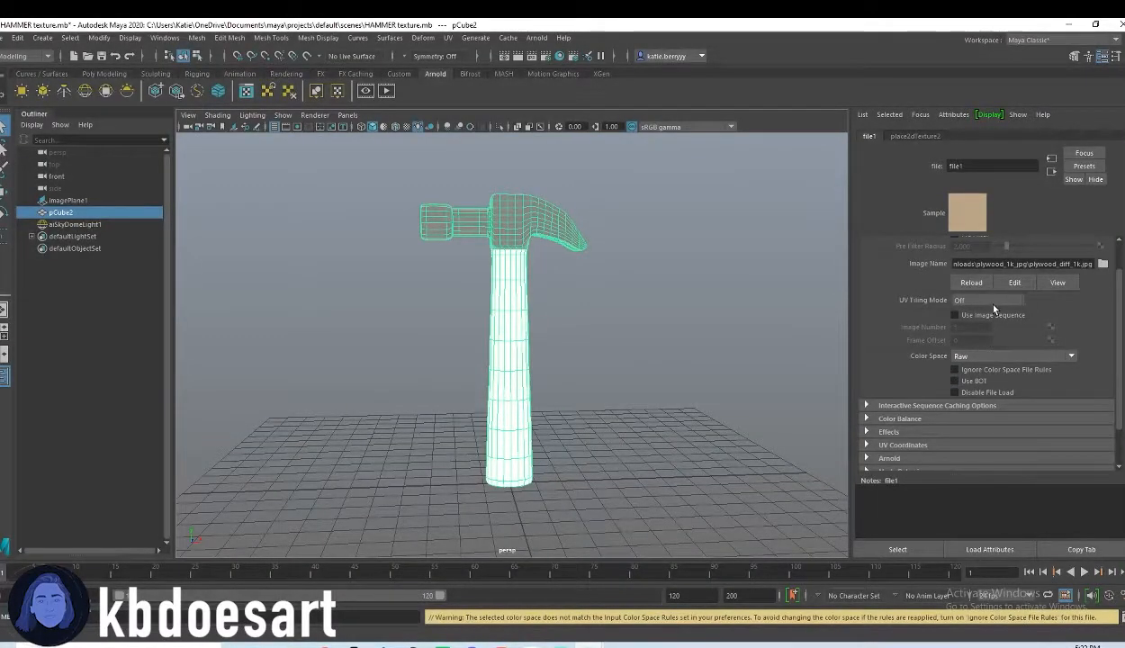
pyautogui.scroll(-1, 943, 407)
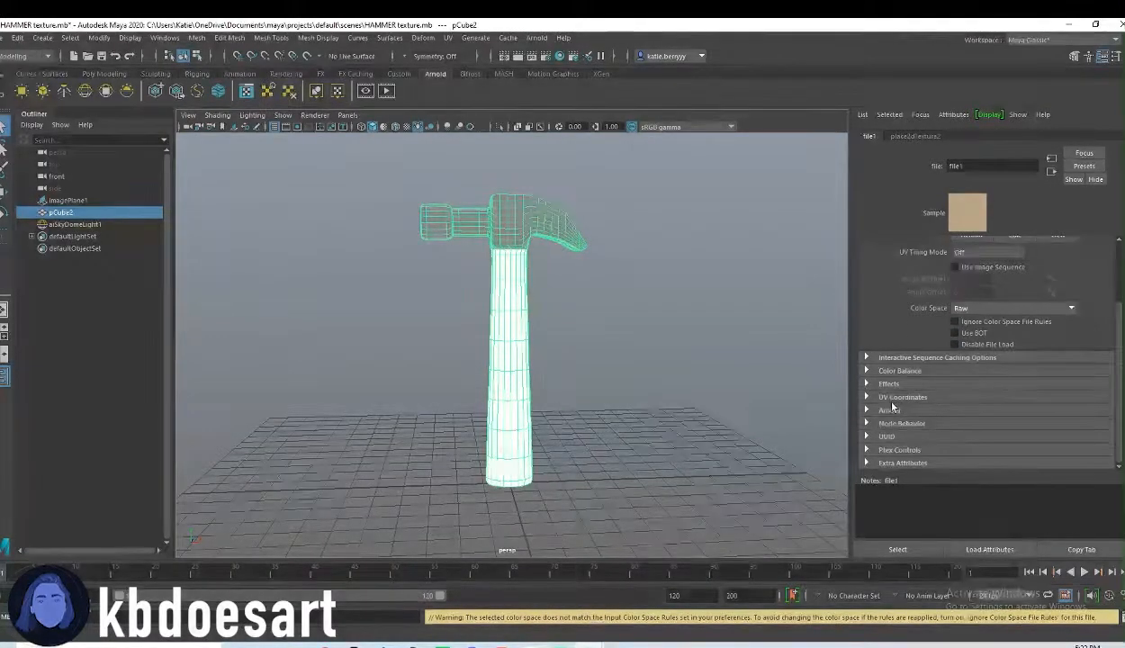
pyautogui.click(899, 357)
pyautogui.click(904, 357)
pyautogui.click(891, 370)
pyautogui.click(891, 371)
pyautogui.click(907, 371)
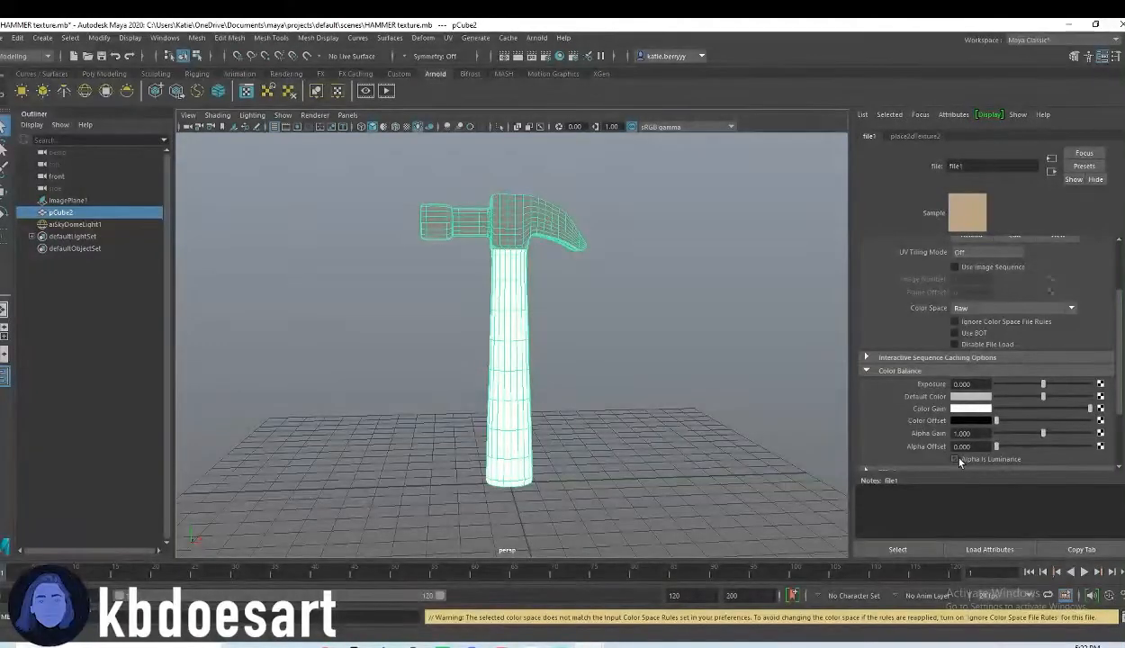
# Render the scene in the Arnold RenderView and inspect the wood grain on the hammer's handle.
pyautogui.click(538, 38)
pyautogui.click(540, 39)
pyautogui.click(540, 40)
pyautogui.click(558, 57)
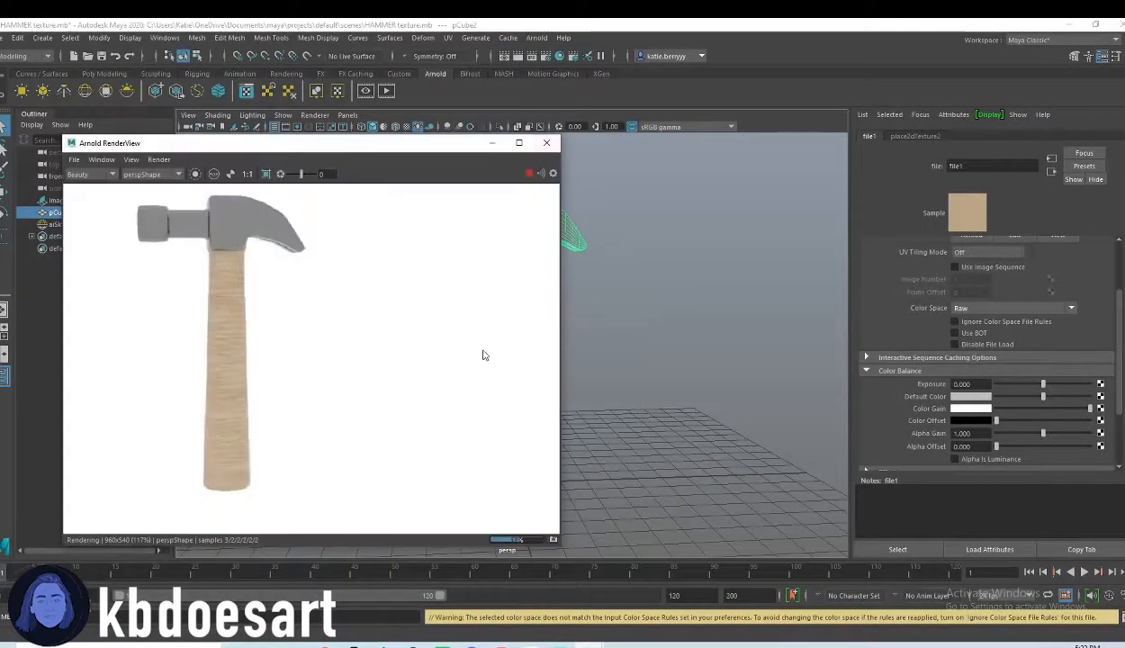
pyautogui.scroll(-1, 373, 357)
pyautogui.moveTo(362, 358)
pyautogui.mouseDown()
pyautogui.moveTo(385, 373)
pyautogui.moveTo(357, 344)
pyautogui.moveTo(361, 354)
pyautogui.mouseUp()
pyautogui.keyDown('alt'); pyautogui.moveTo(660, 387); pyautogui.dragTo(759, 377); pyautogui.keyUp('alt')
pyautogui.keyDown('alt'); pyautogui.moveTo(648, 397); pyautogui.dragTo(684, 389); pyautogui.keyUp('alt')
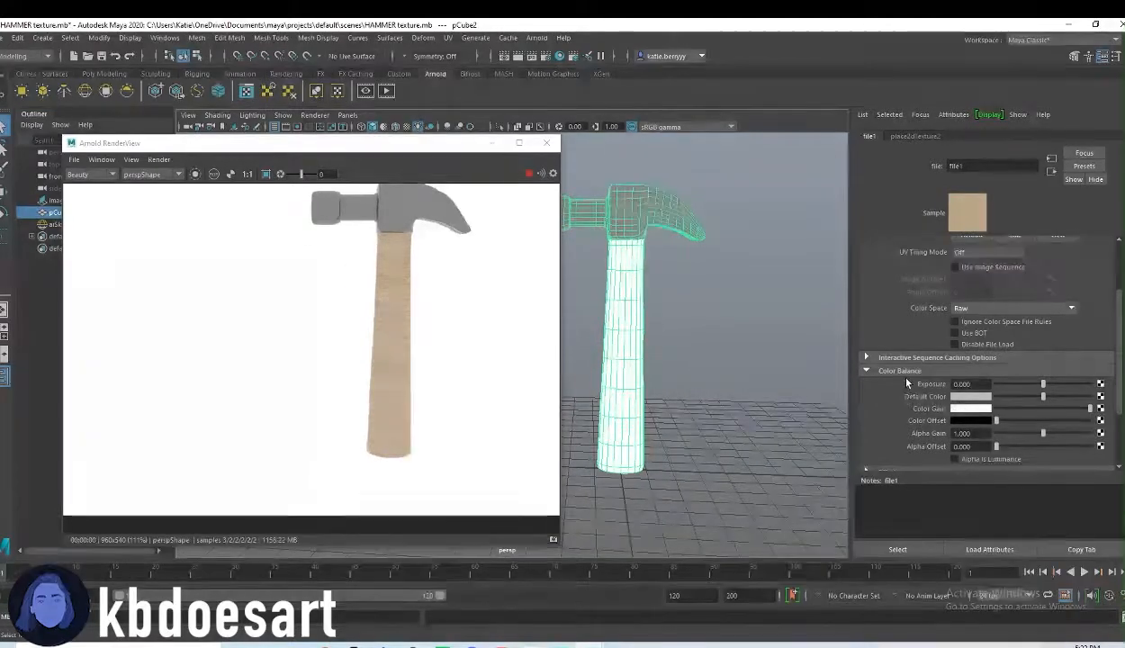
# View the file texture's source image, plywood_diff_1k.jpg, to check its grain direction, and close the image viewer.
pyautogui.scroll(2, 891, 371)
pyautogui.click(1055, 282)
pyautogui.click(855, 31)
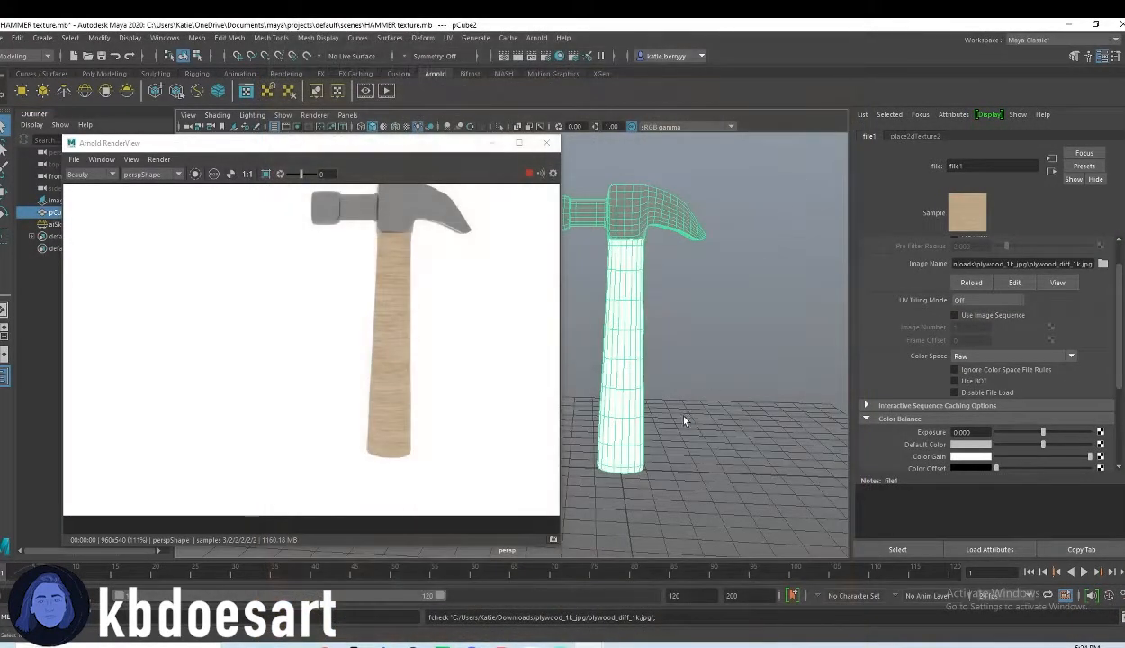
pyautogui.click(1013, 282)
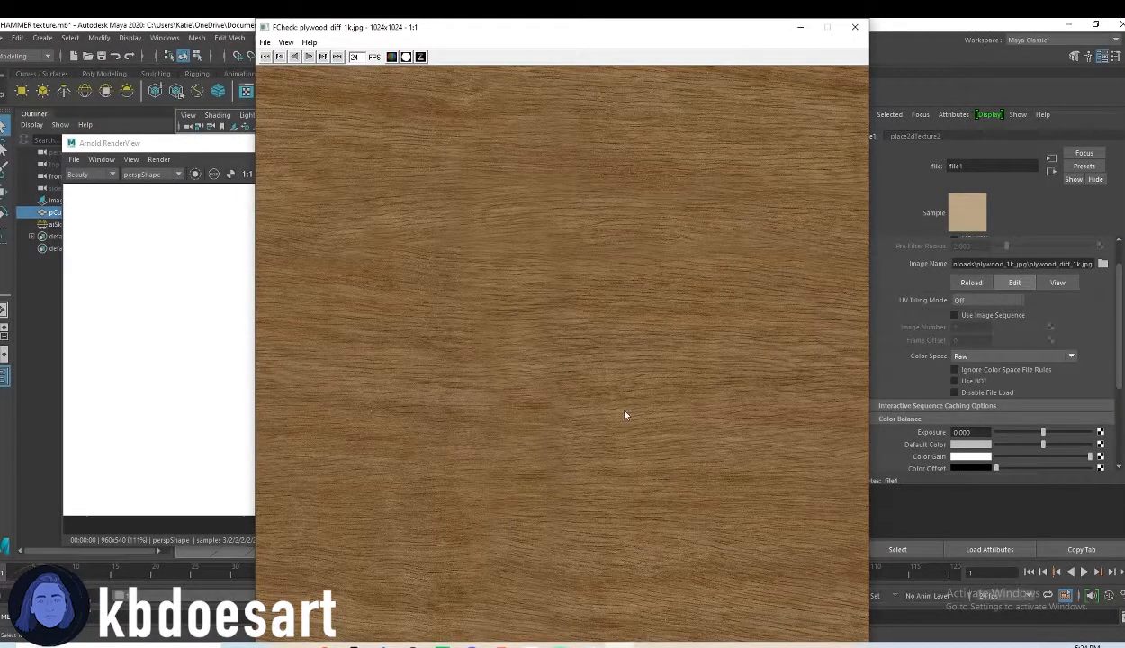
pyautogui.click(855, 26)
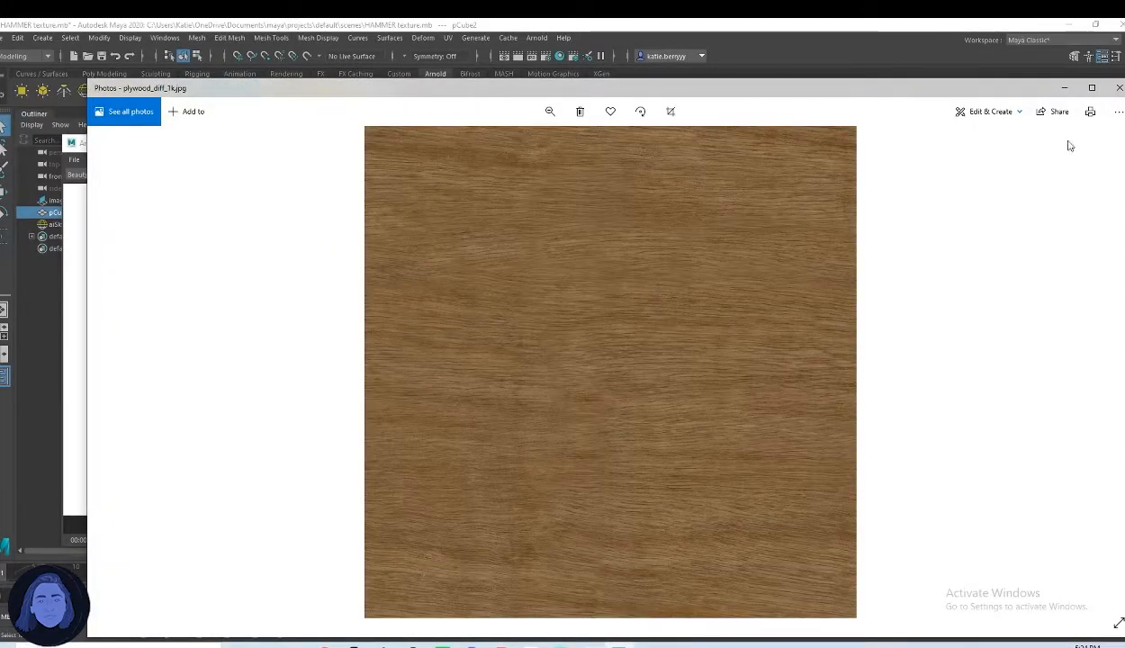
# In Photos, rotate plywood_diff_1k a quarter turn and save a JPG copy as plywood_diff_1kv in the plywood_1k_jpg folder in Downloads.
pyautogui.click(972, 112)
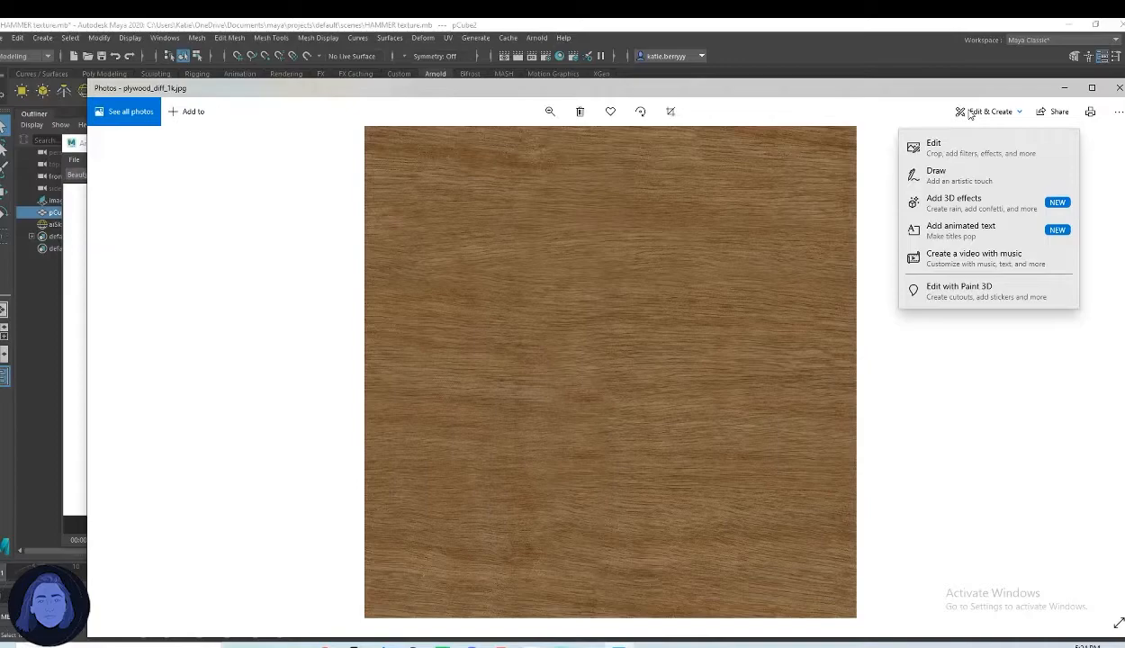
pyautogui.click(974, 153)
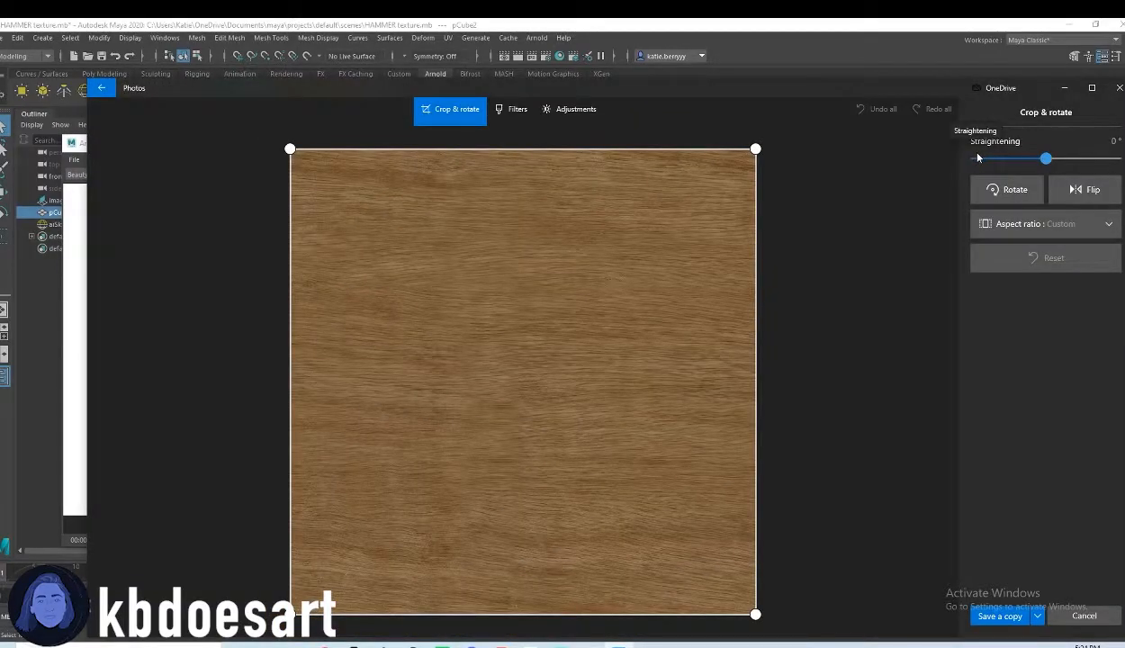
pyautogui.click(1009, 192)
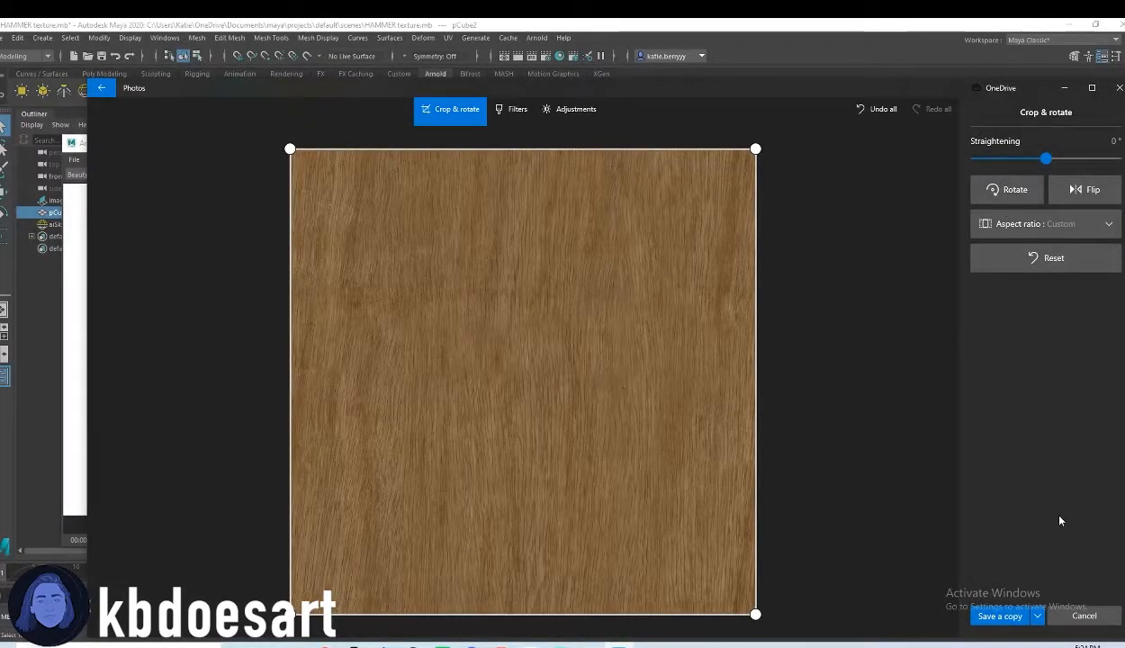
pyautogui.click(1011, 620)
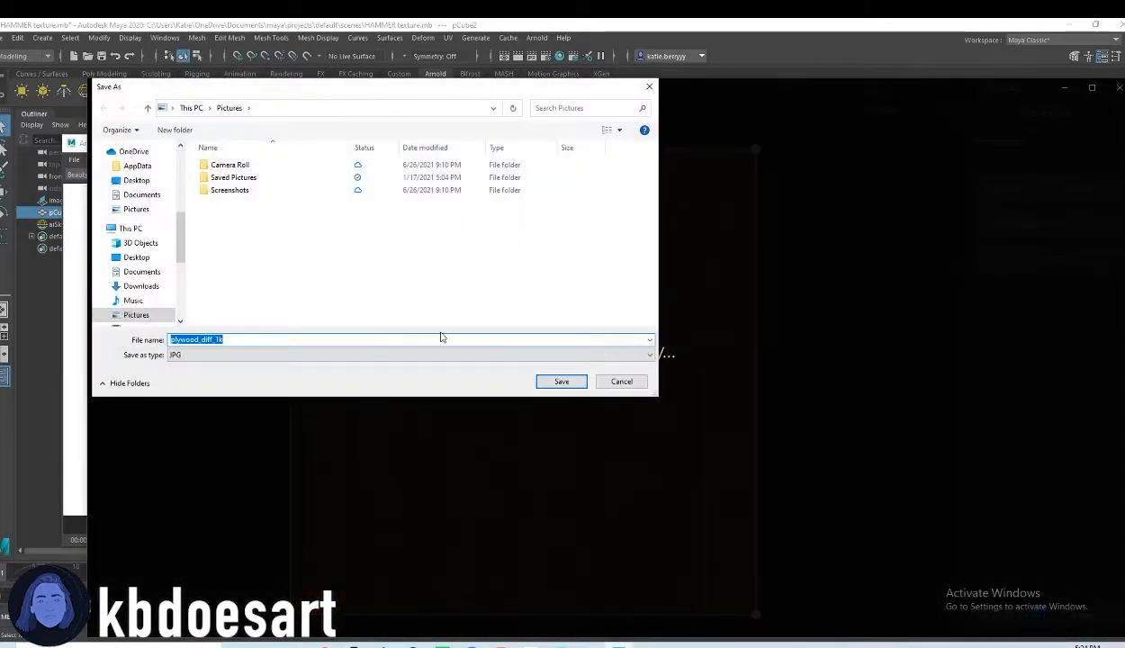
pyautogui.click(150, 290)
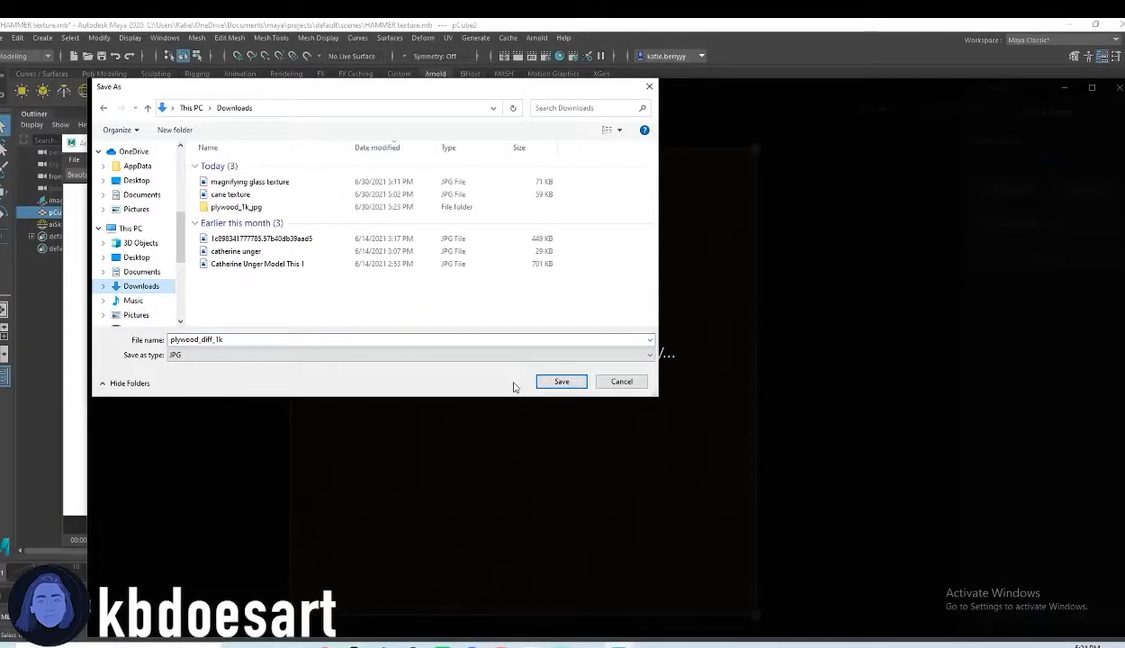
pyautogui.click(561, 381)
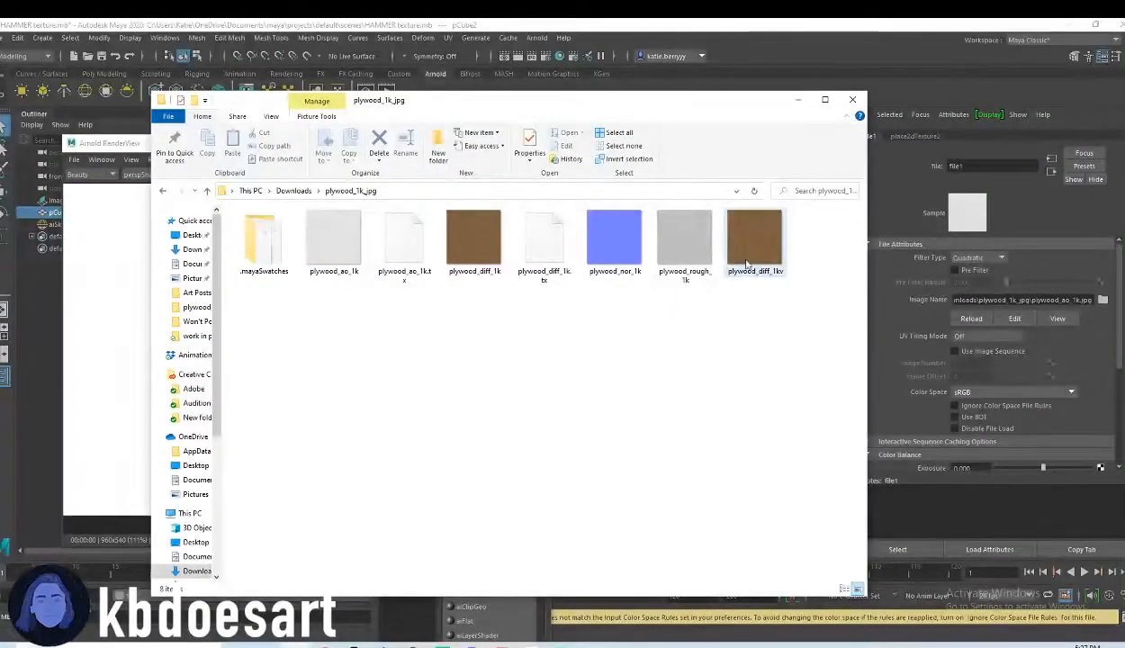
# Load plywood_diff_1kv.jpg as the image of the file texture driving the Base Color of aiStandardSurface6.
pyautogui.moveTo(623, 108); pyautogui.dragTo(632, 110)
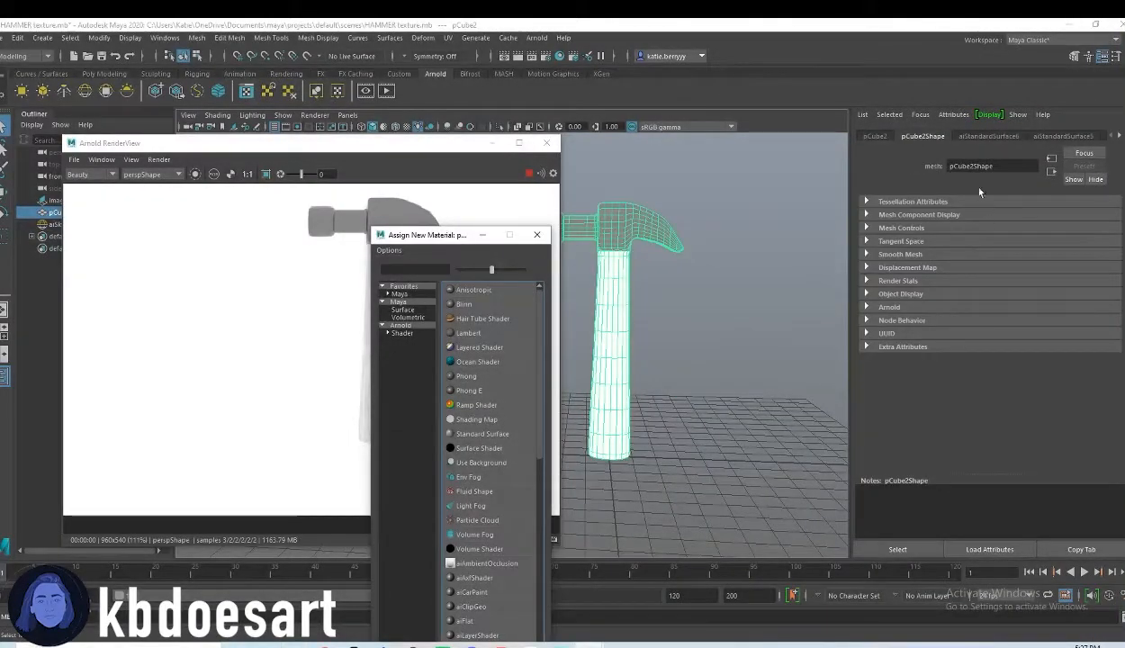
pyautogui.click(995, 139)
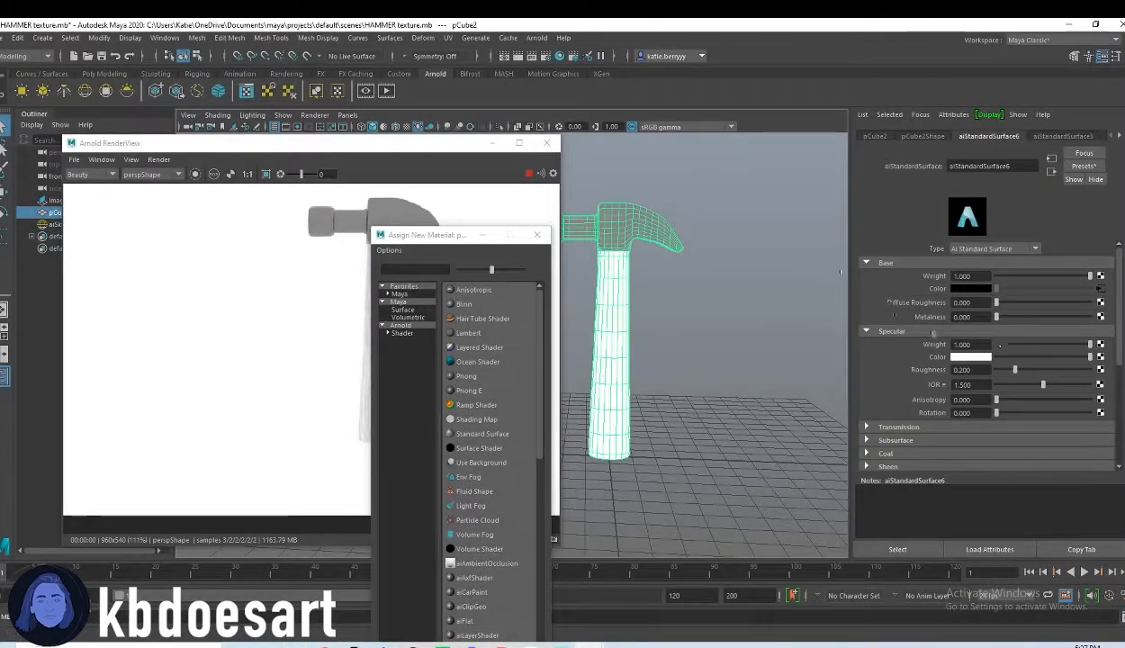
pyautogui.click(536, 234)
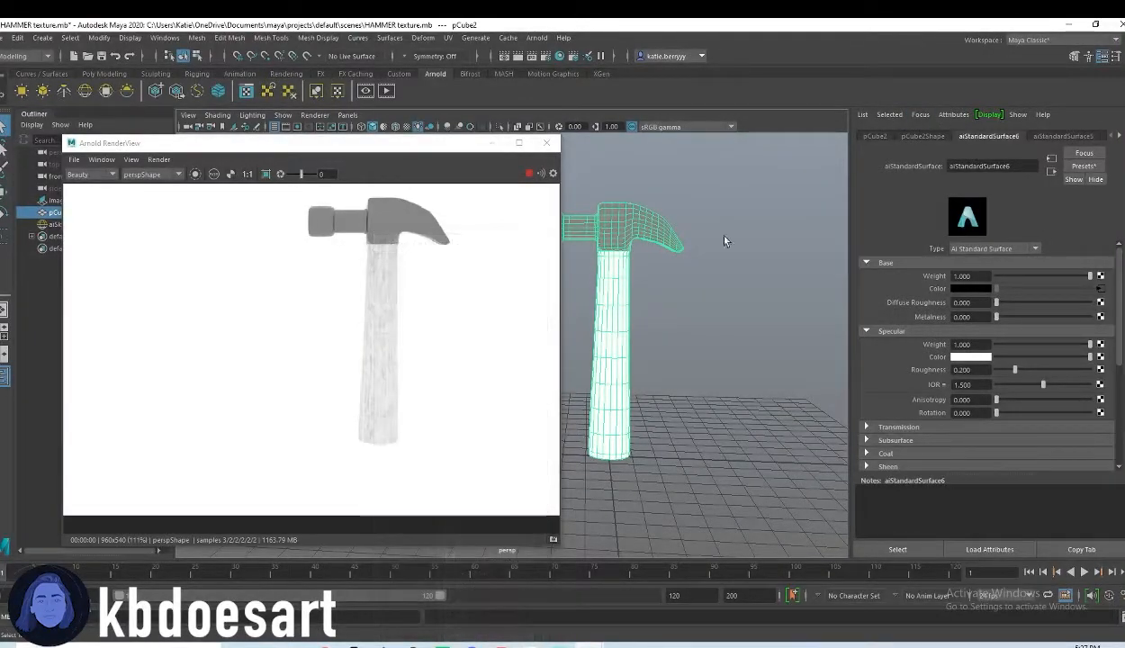
pyautogui.click(1098, 289)
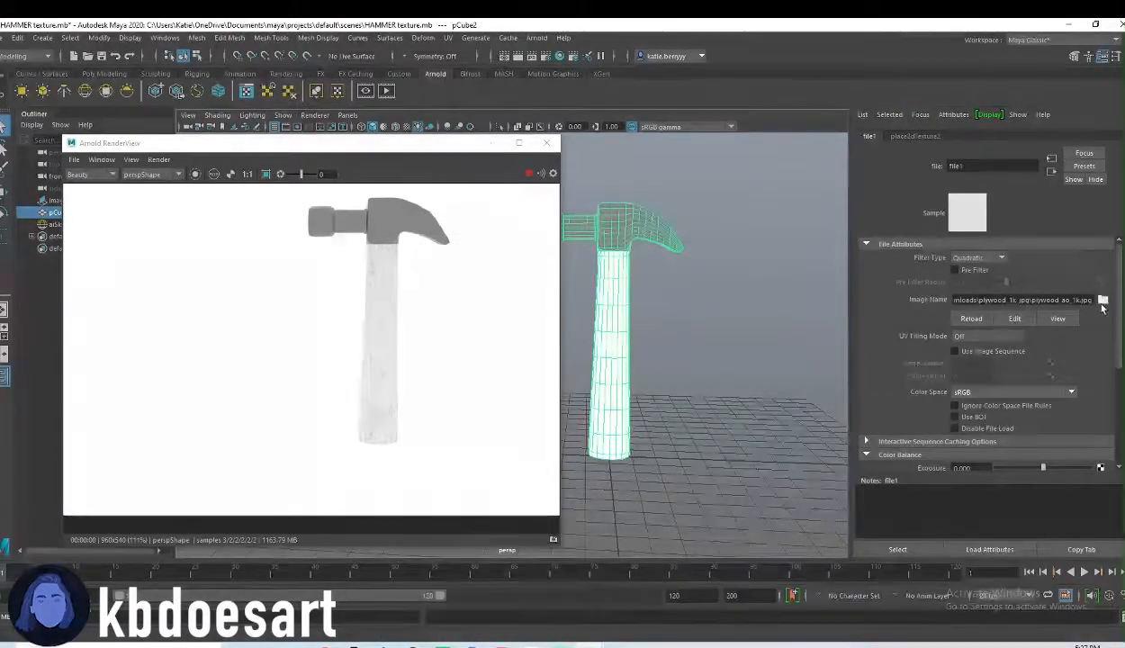
pyautogui.click(1102, 299)
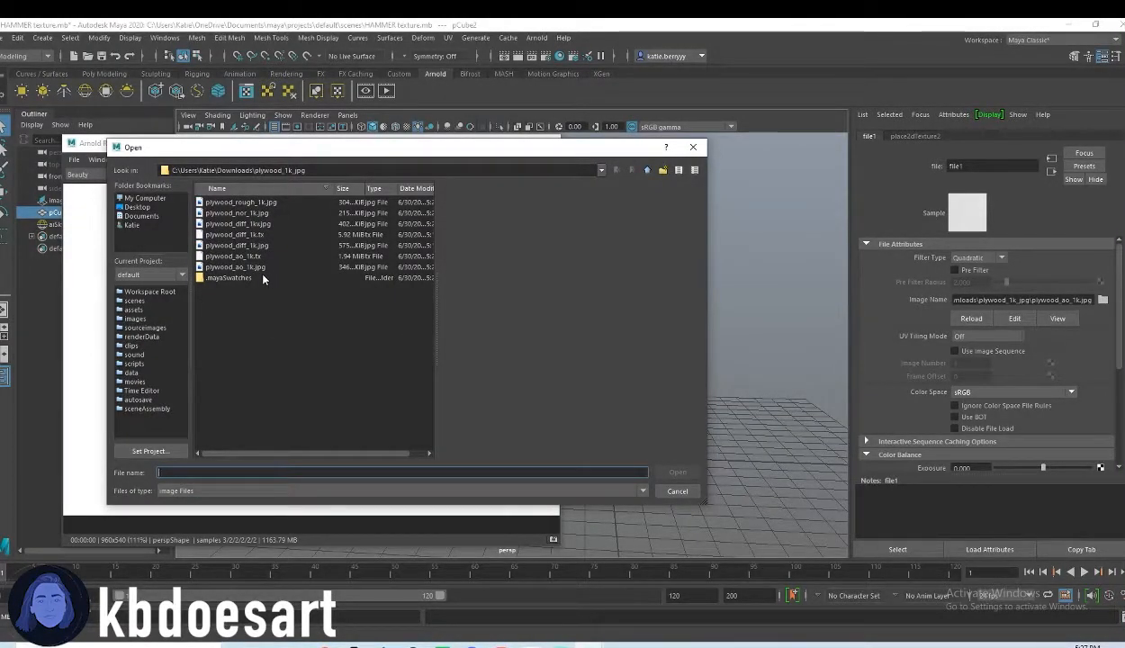
pyautogui.click(261, 225)
pyautogui.doubleClick(261, 225)
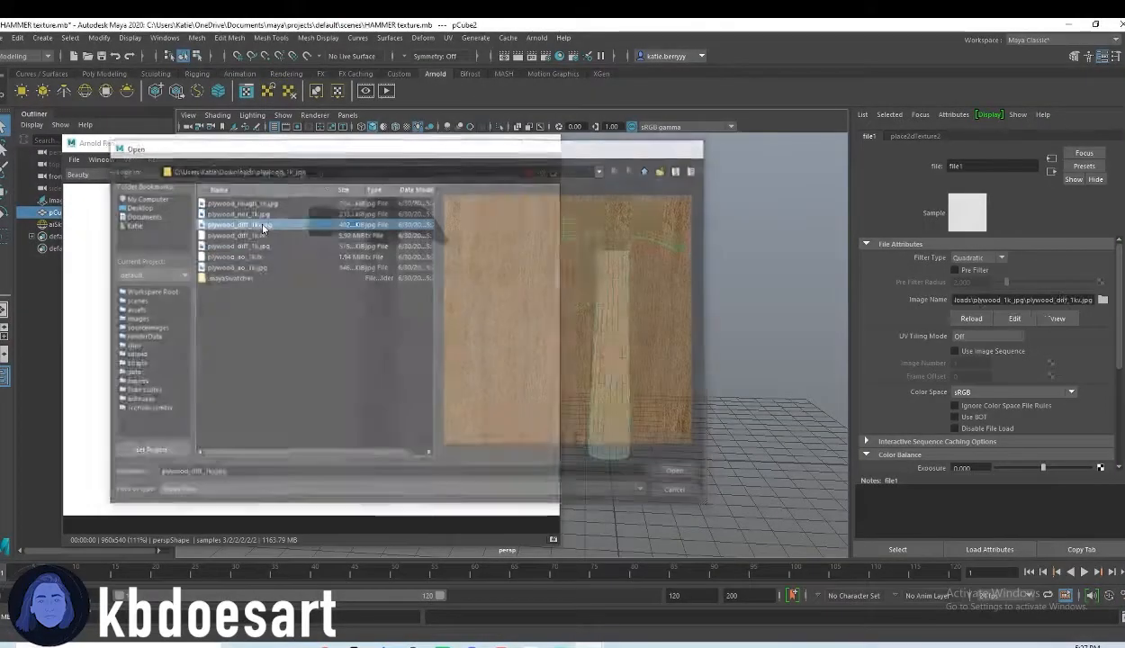
# Examine the grain direction on the hammer's handle in the Arnold render.
pyautogui.keyDown('alt'); pyautogui.moveTo(402, 360); pyautogui.dragTo(404, 367, button='middle'); pyautogui.keyUp('alt')
pyautogui.keyDown('alt'); pyautogui.moveTo(404, 367); pyautogui.dragTo(458, 369, button='right'); pyautogui.keyUp('alt')
pyautogui.keyDown('alt'); pyautogui.moveTo(455, 369); pyautogui.dragTo(394, 404, button='middle'); pyautogui.keyUp('alt')
pyautogui.keyDown('alt'); pyautogui.moveTo(394, 404); pyautogui.dragTo(364, 386, button='right'); pyautogui.keyUp('alt')
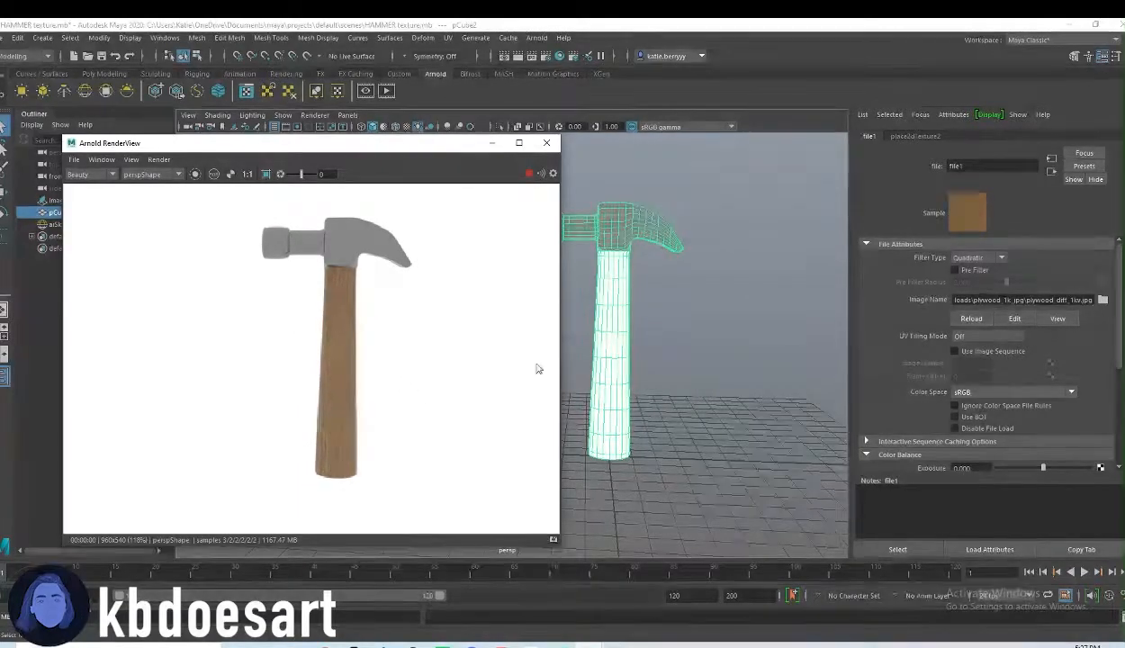
pyautogui.scroll(-1, 910, 377)
pyautogui.scroll(1, 904, 363)
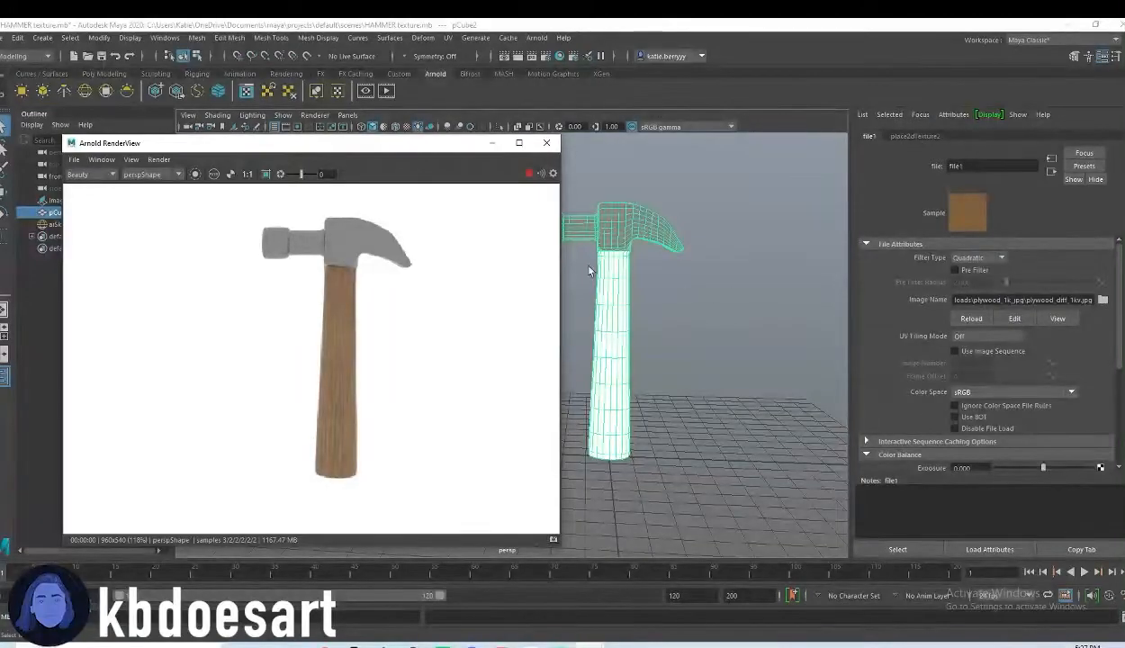
# Connect a File texture to the Bump Mapping of aiStandardSurface6 and set the bump node's Use As to Tangent Space Normals.
pyautogui.click(614, 258)
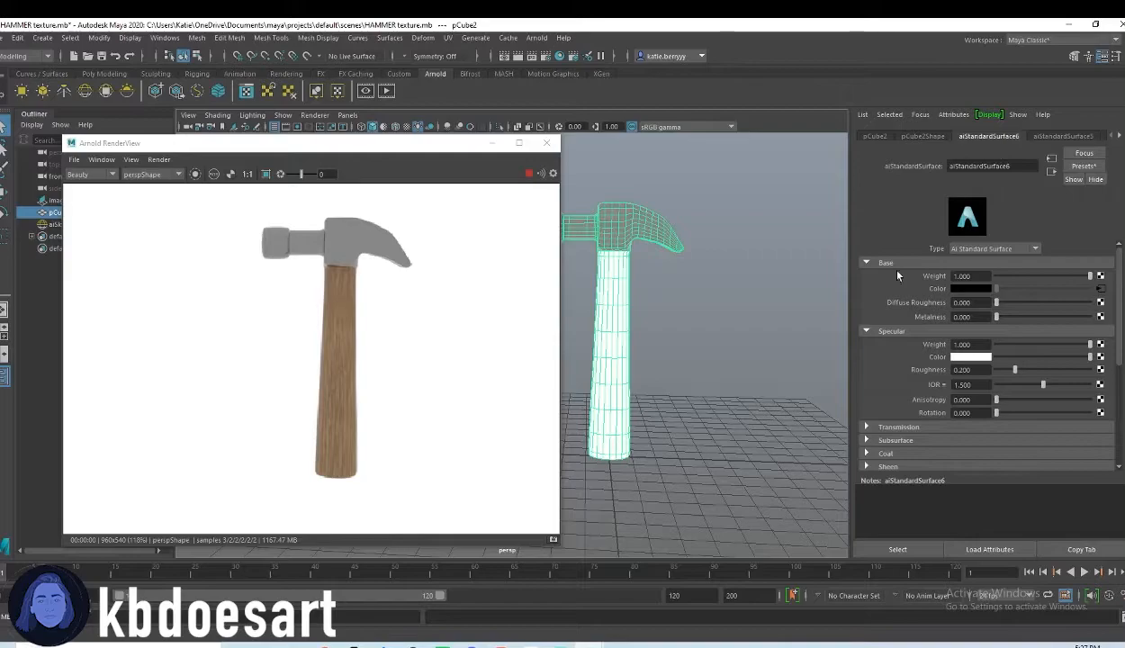
pyautogui.scroll(-4, 927, 378)
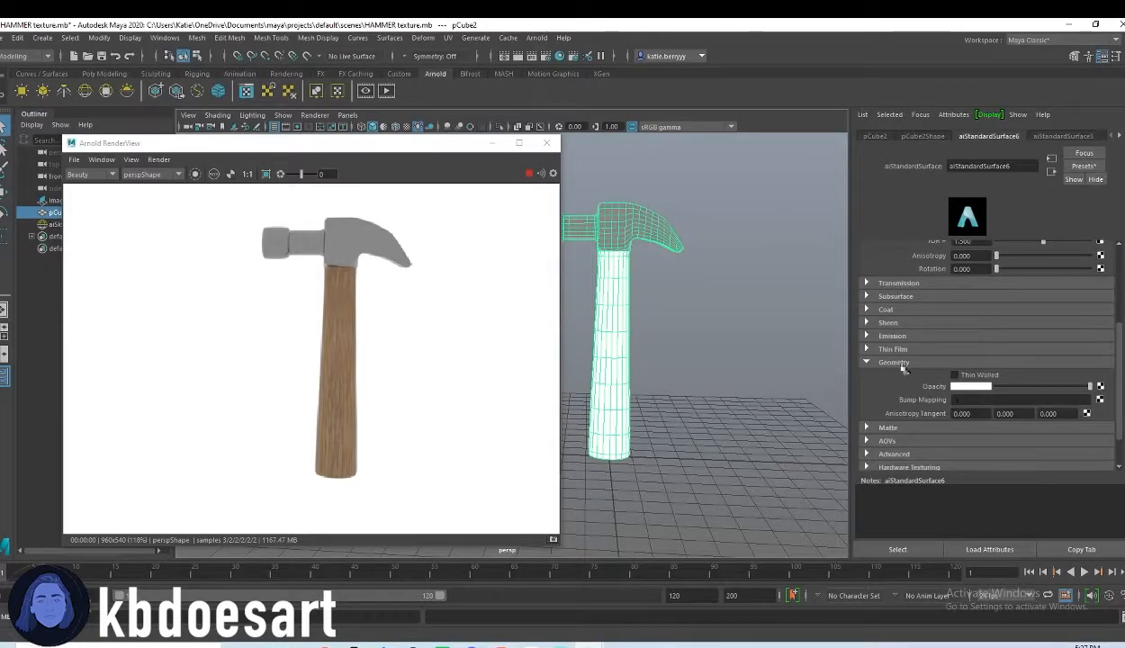
pyautogui.scroll(-1, 1016, 397)
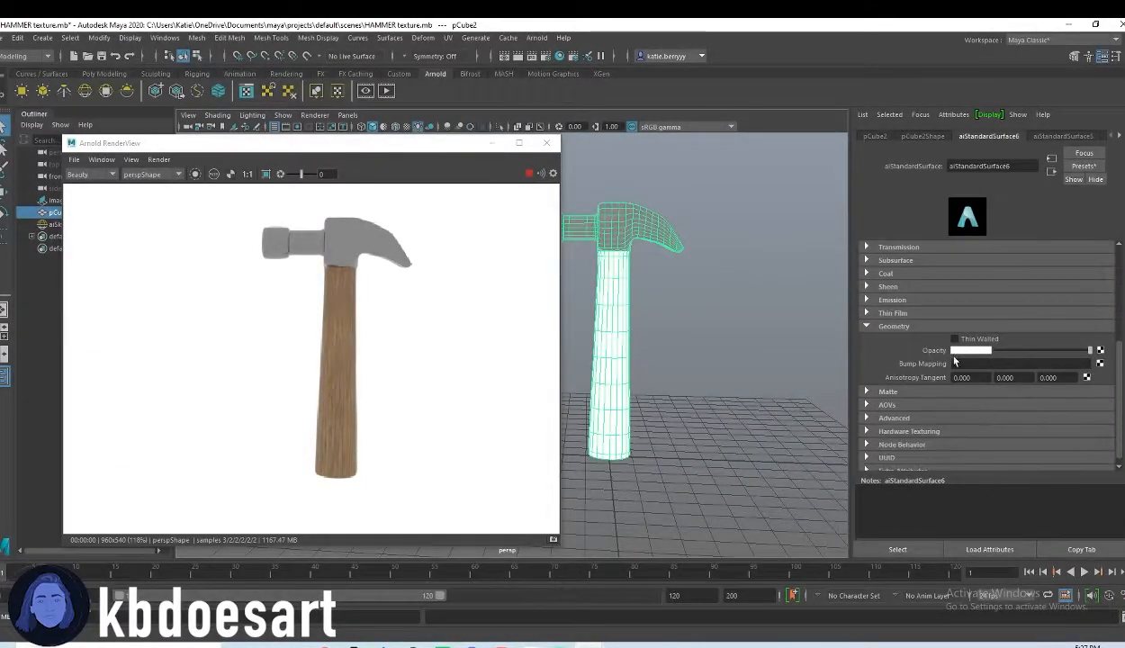
pyautogui.click(1100, 364)
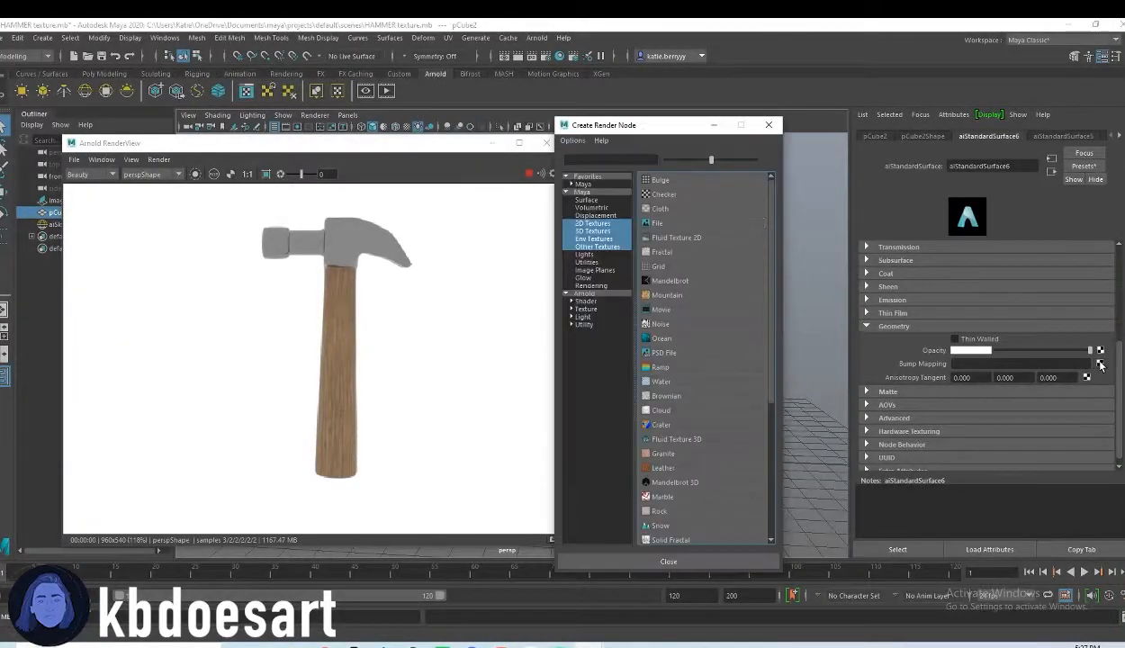
pyautogui.click(652, 224)
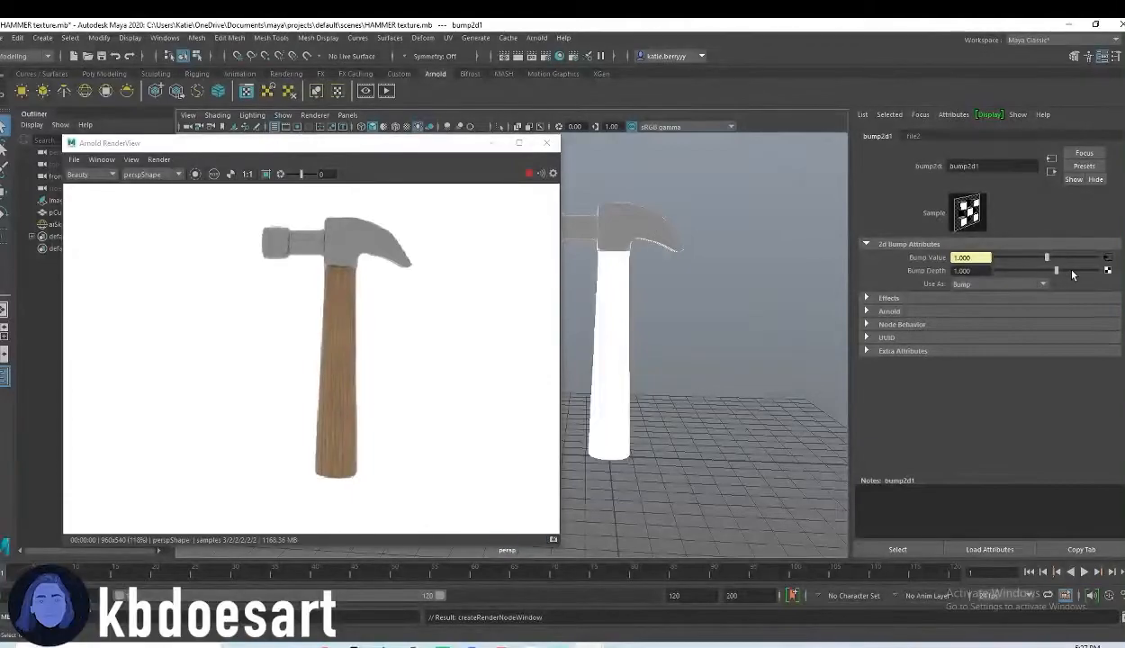
pyautogui.click(999, 283)
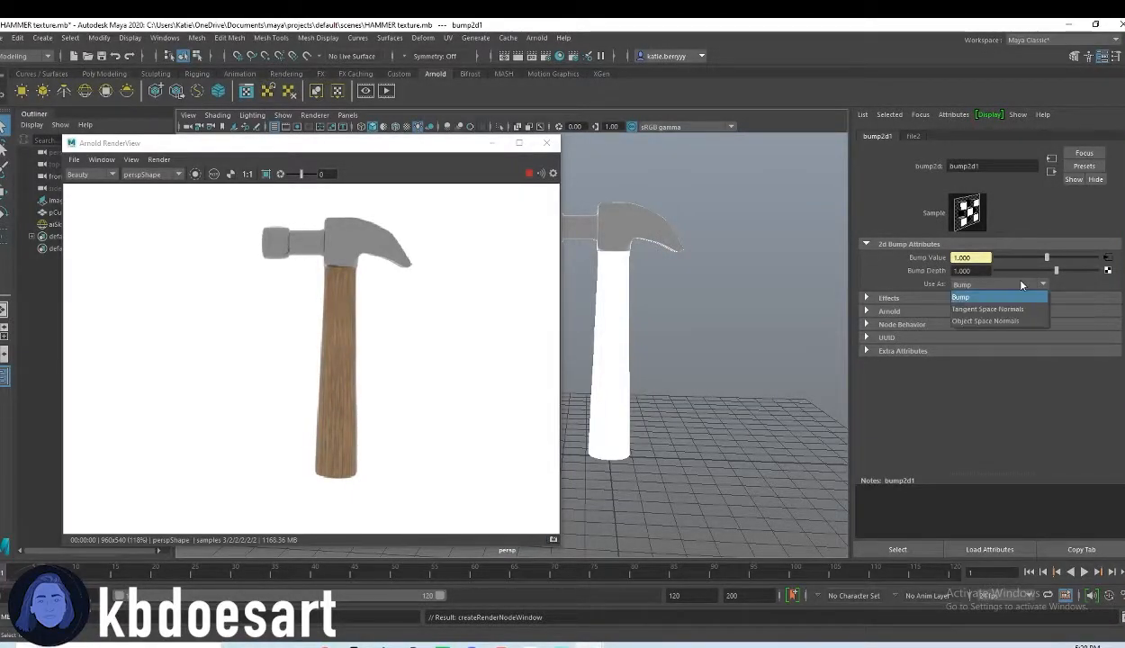
pyautogui.click(1018, 311)
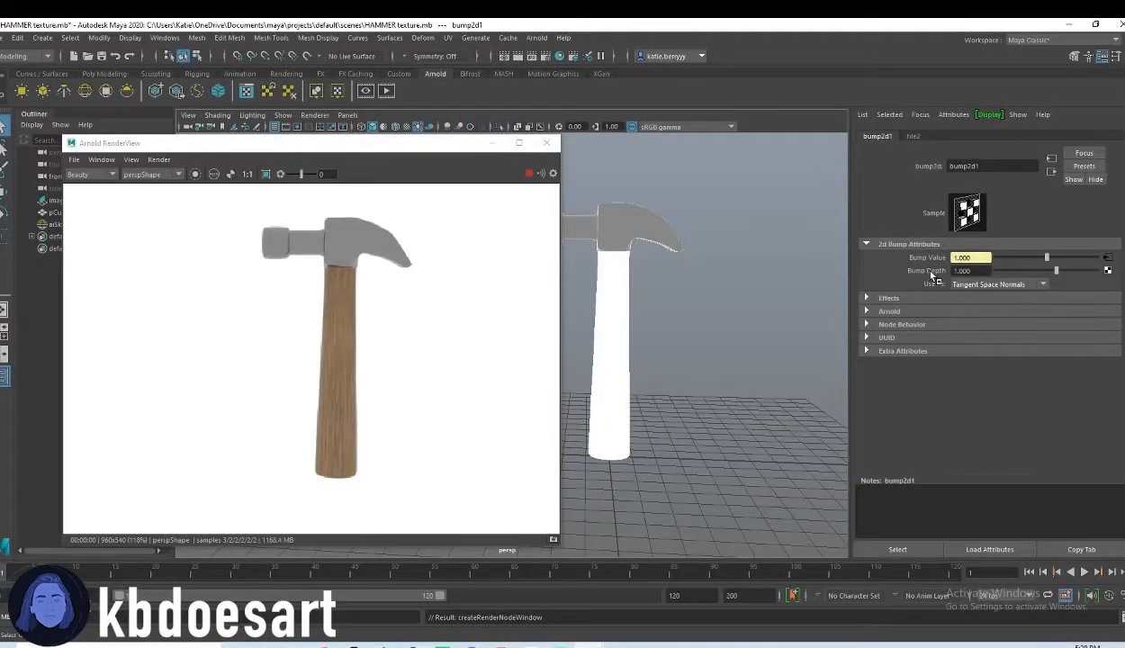
# Connect a File texture to the bump node's Bump Depth and load plywood_nor_1k.jpg as its image.
pyautogui.click(1107, 271)
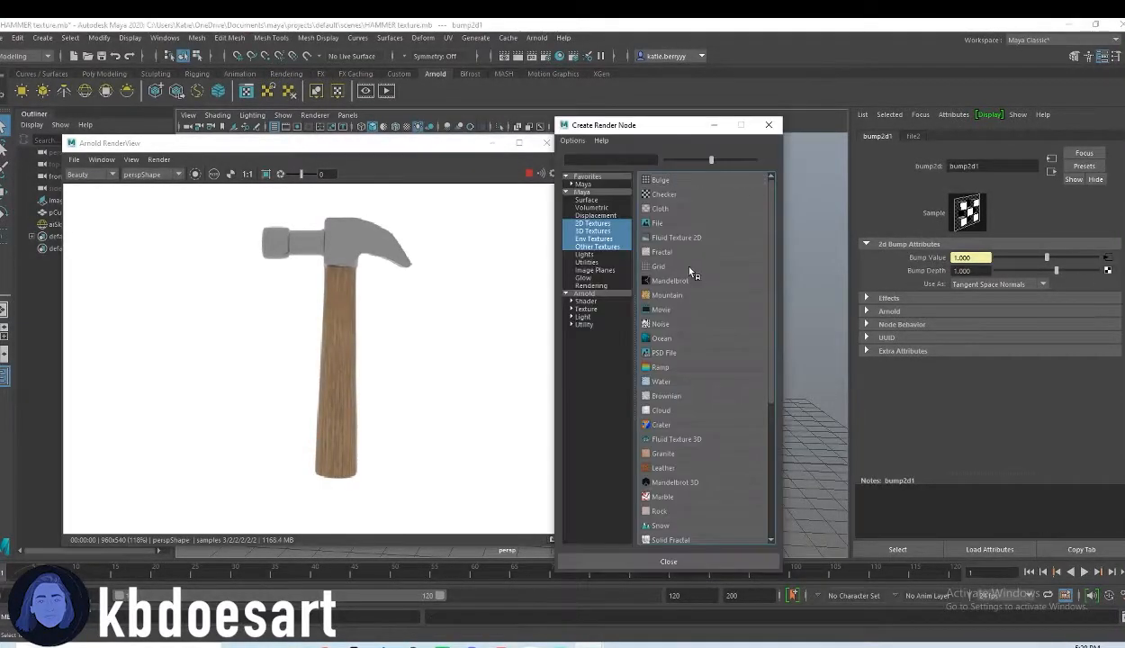
pyautogui.click(653, 223)
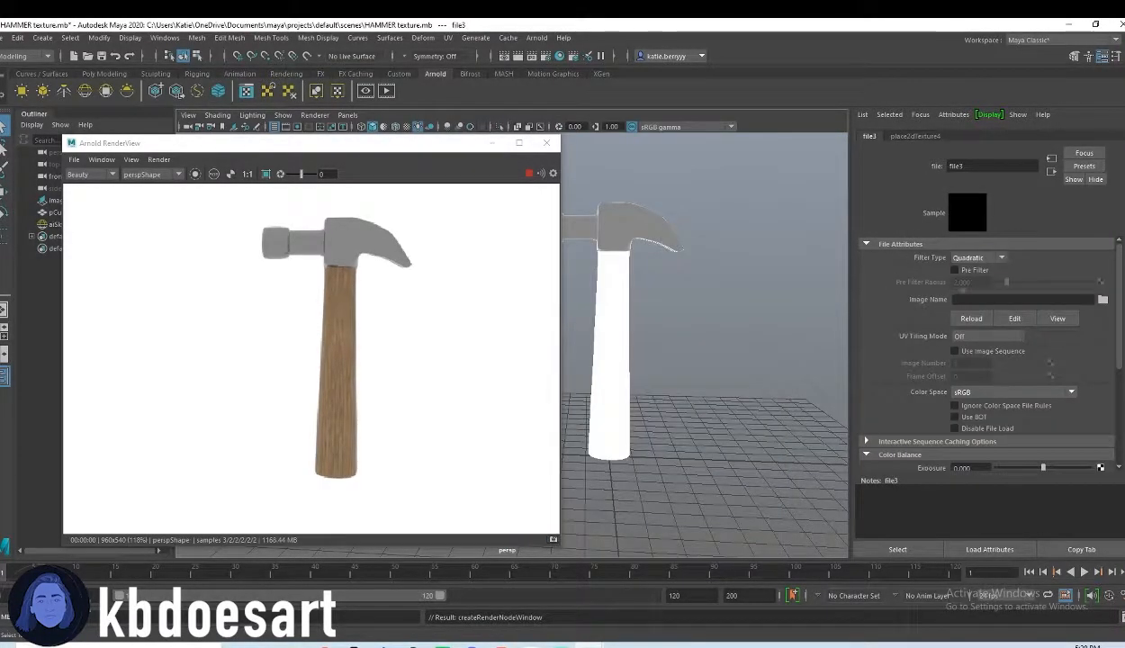
pyautogui.click(1102, 299)
pyautogui.click(238, 245)
pyautogui.click(250, 234)
pyautogui.click(254, 223)
pyautogui.click(262, 213)
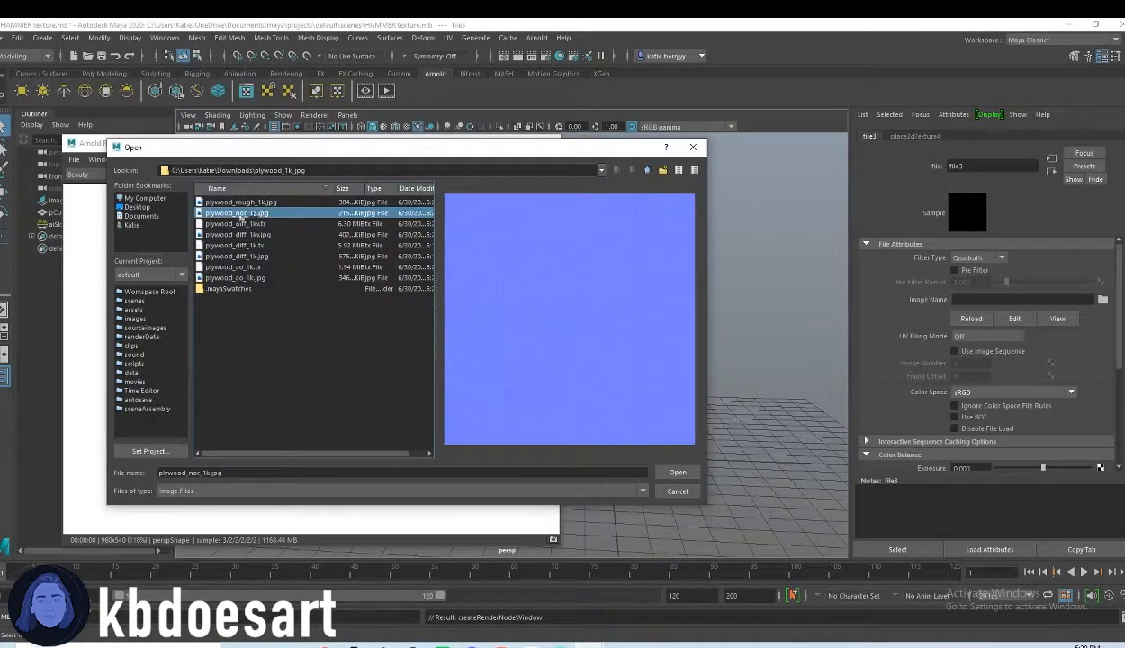
pyautogui.doubleClick(241, 214)
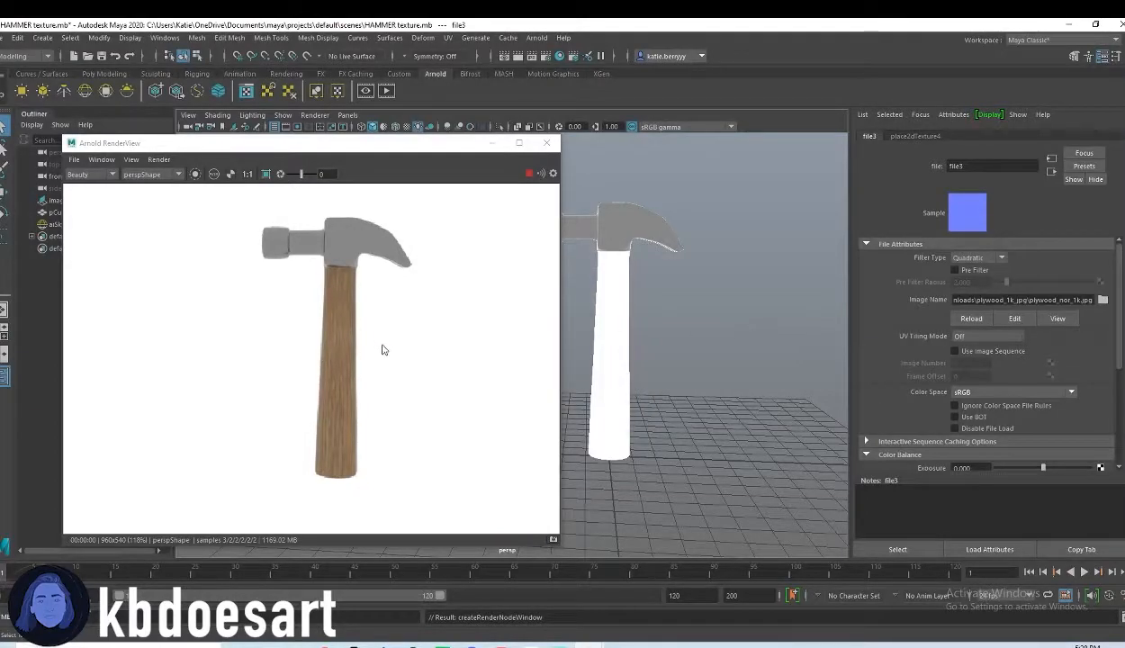
# Inspect the normal map's effect on the rendered handle from a different, closer angle.
pyautogui.click(681, 352)
pyautogui.keyDown('alt'); pyautogui.moveTo(681, 352); pyautogui.dragTo(648, 343); pyautogui.keyUp('alt')
pyautogui.keyDown('alt'); pyautogui.moveTo(647, 344); pyautogui.dragTo(724, 352, button='right'); pyautogui.keyUp('alt')
pyautogui.keyDown('alt'); pyautogui.moveTo(725, 374); pyautogui.dragTo(699, 386, button='middle'); pyautogui.keyUp('alt')
pyautogui.moveTo(699, 386)
pyautogui.keyDown('alt'); pyautogui.mouseDown(button='right')
pyautogui.moveTo(728, 371)
pyautogui.moveTo(811, 371)
pyautogui.moveTo(705, 371)
pyautogui.moveTo(688, 397)
pyautogui.mouseUp(button='right'); pyautogui.keyUp('alt')
pyautogui.keyDown('alt'); pyautogui.moveTo(688, 397); pyautogui.dragTo(675, 390); pyautogui.keyUp('alt')
pyautogui.keyDown('alt'); pyautogui.moveTo(675, 390); pyautogui.dragTo(742, 396, button='middle'); pyautogui.keyUp('alt')
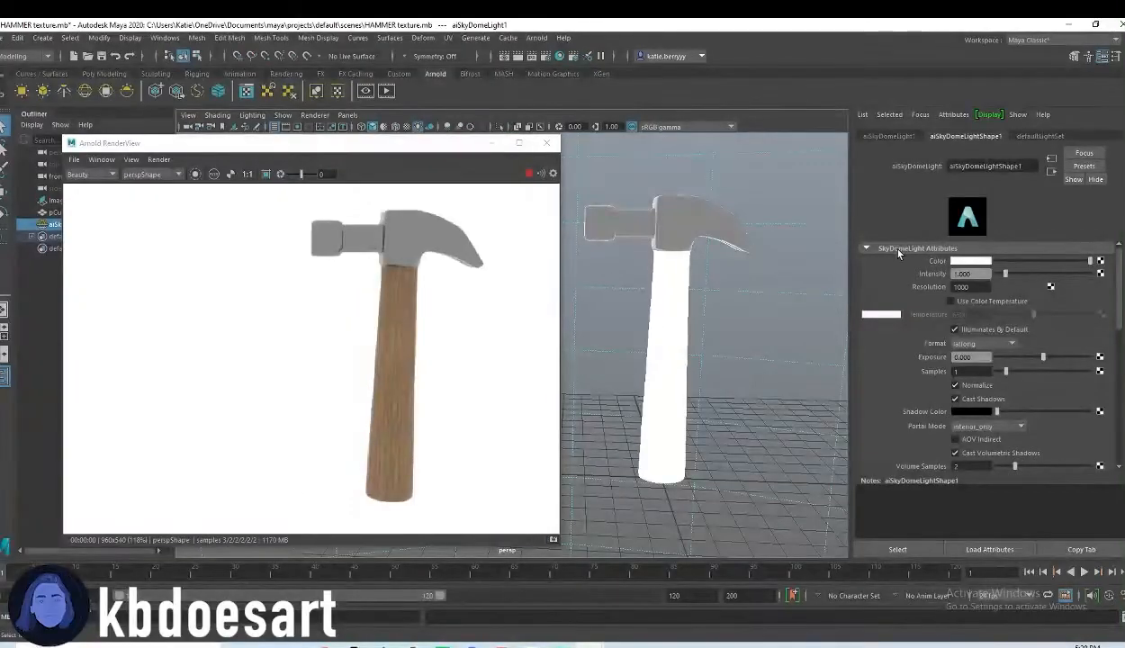
# Connect a File texture to the Diffuse Roughness of the hammer handle's aiStandardSurface6 material.
pyautogui.click(669, 264)
pyautogui.click(892, 324)
pyautogui.scroll(3, 934, 402)
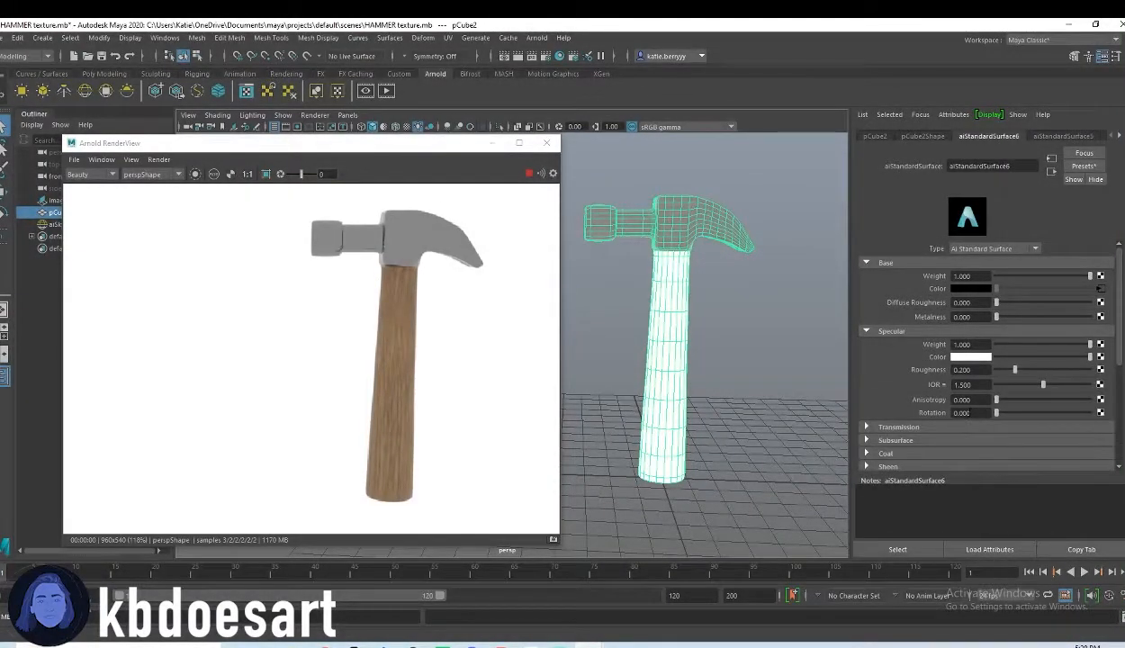
pyautogui.scroll(-2, 900, 375)
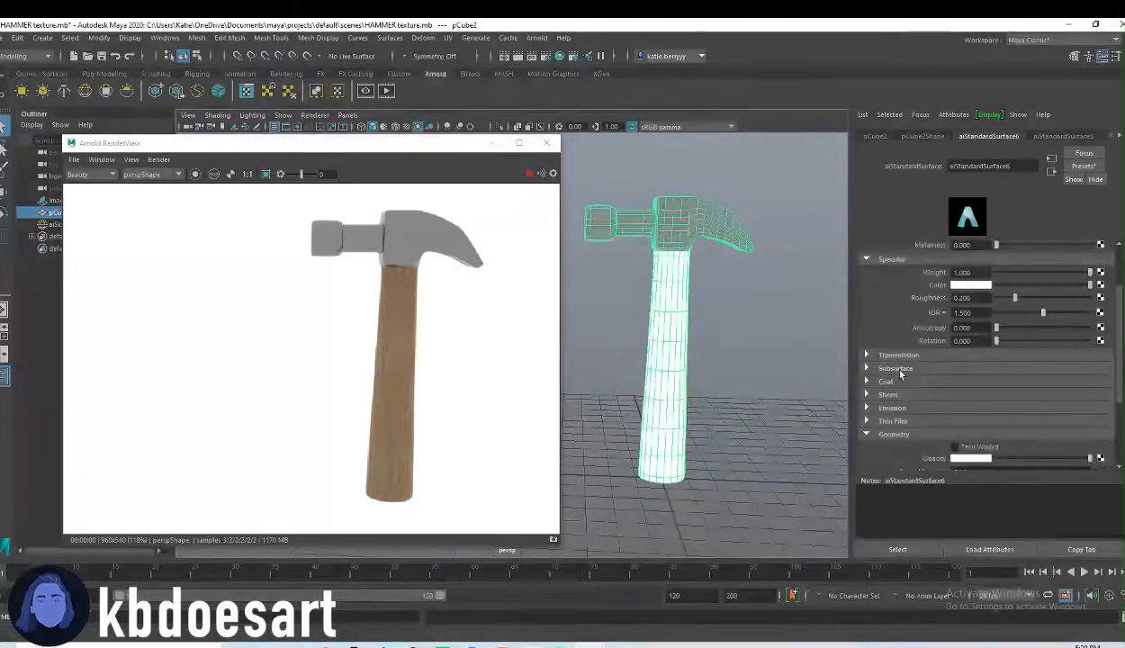
pyautogui.click(897, 369)
pyautogui.moveTo(997, 382); pyautogui.dragTo(916, 385)
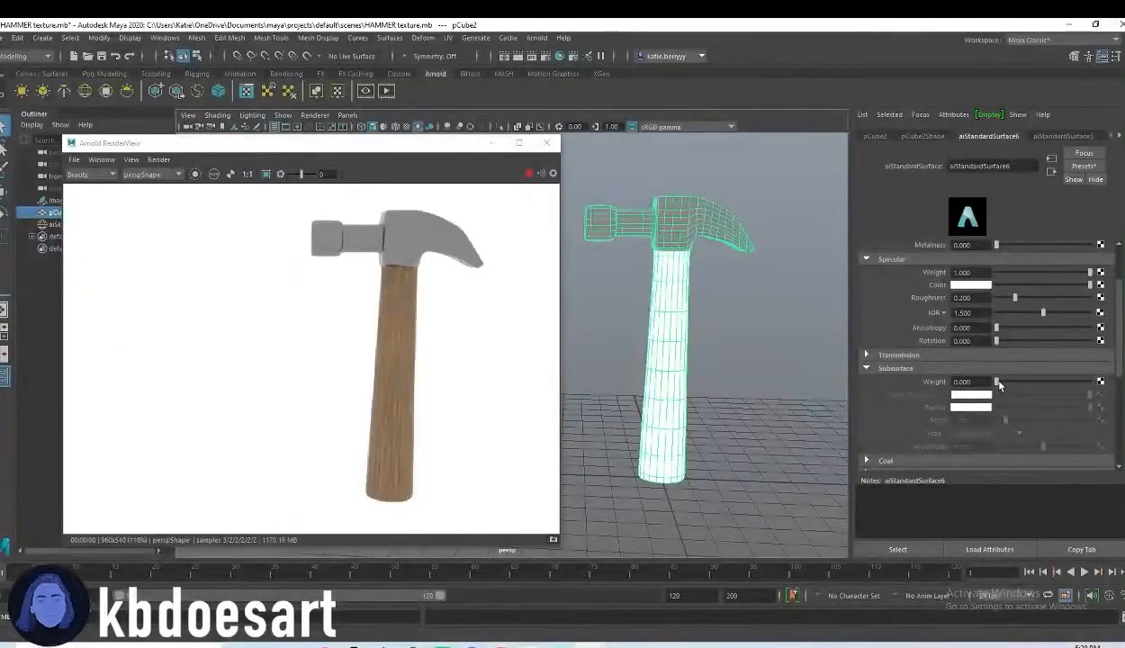
pyautogui.scroll(2, 999, 384)
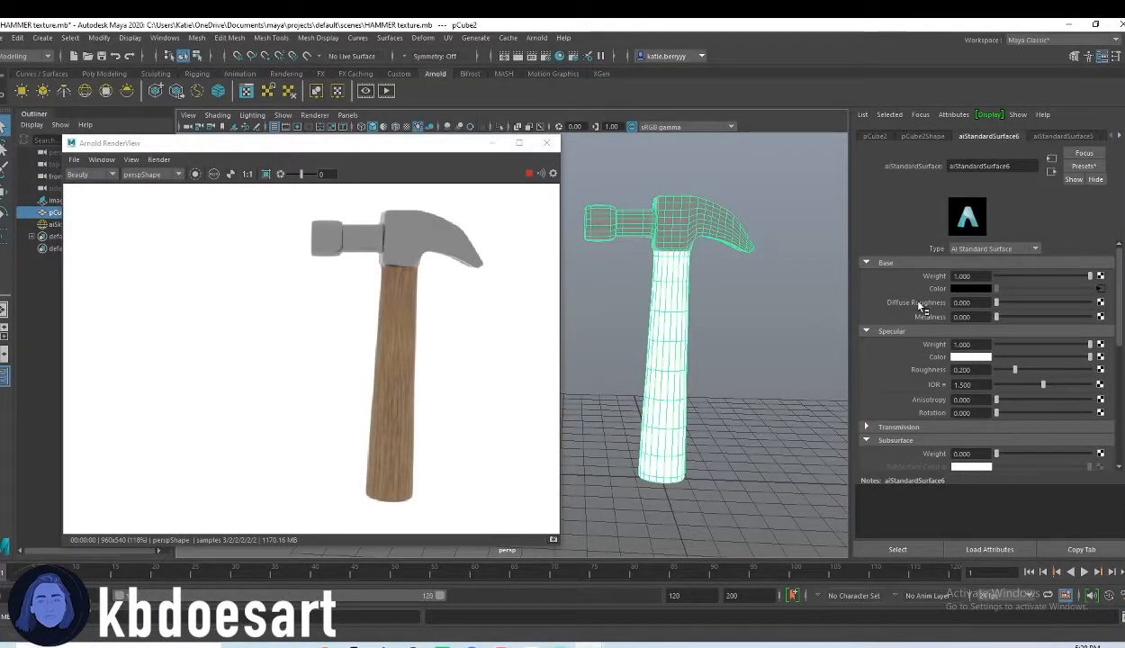
pyautogui.click(1099, 303)
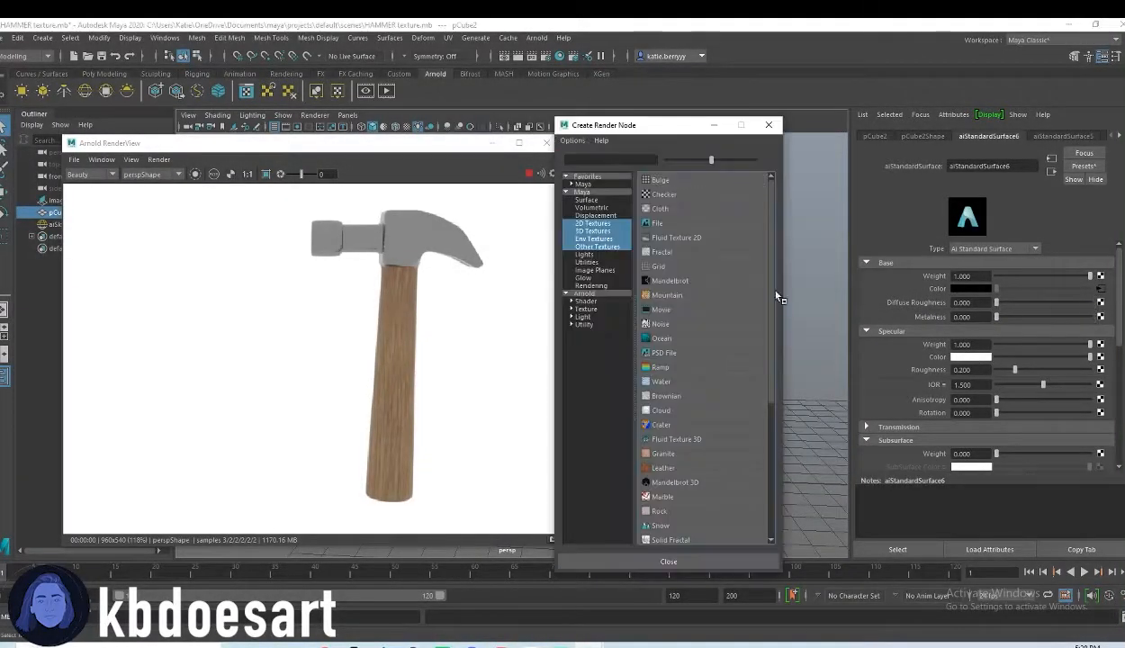
pyautogui.click(671, 222)
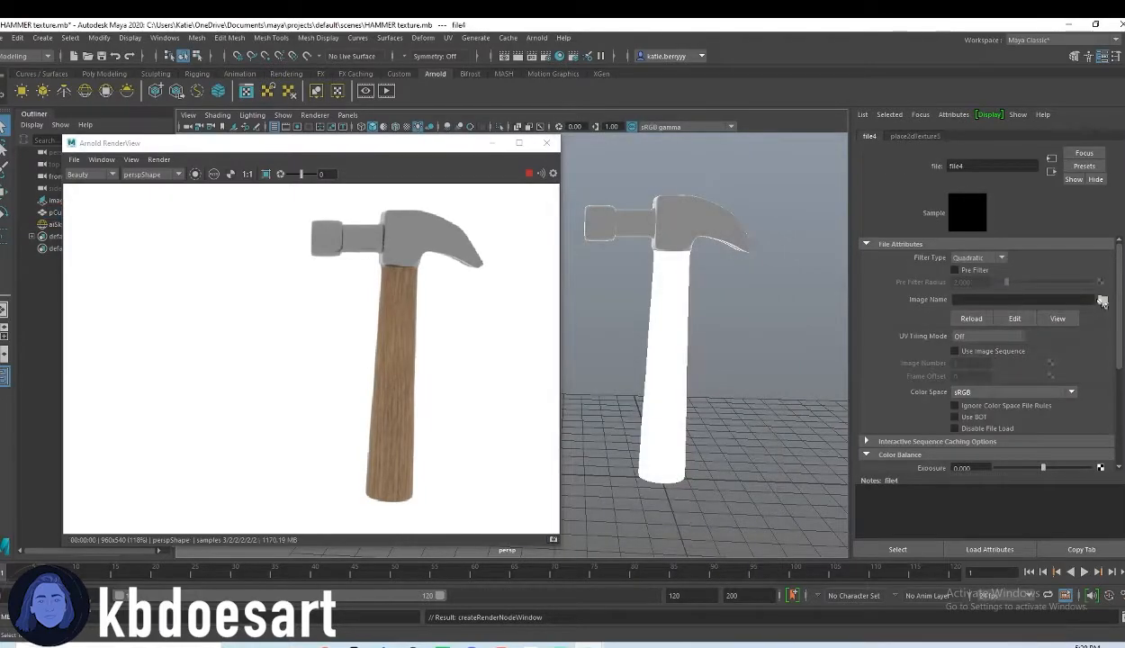
# Load plywood_ao_1k.jpg as the image of the diffuse roughness File texture.
pyautogui.click(1103, 300)
pyautogui.click(248, 232)
pyautogui.click(257, 256)
pyautogui.click(263, 267)
pyautogui.click(266, 279)
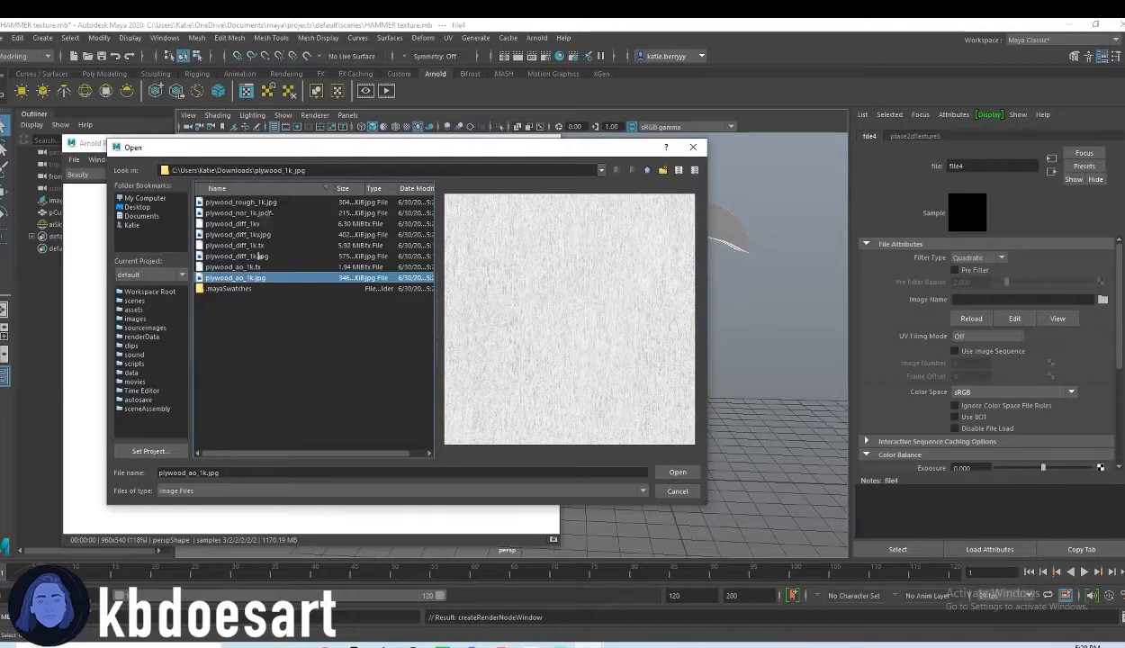
pyautogui.doubleClick(256, 279)
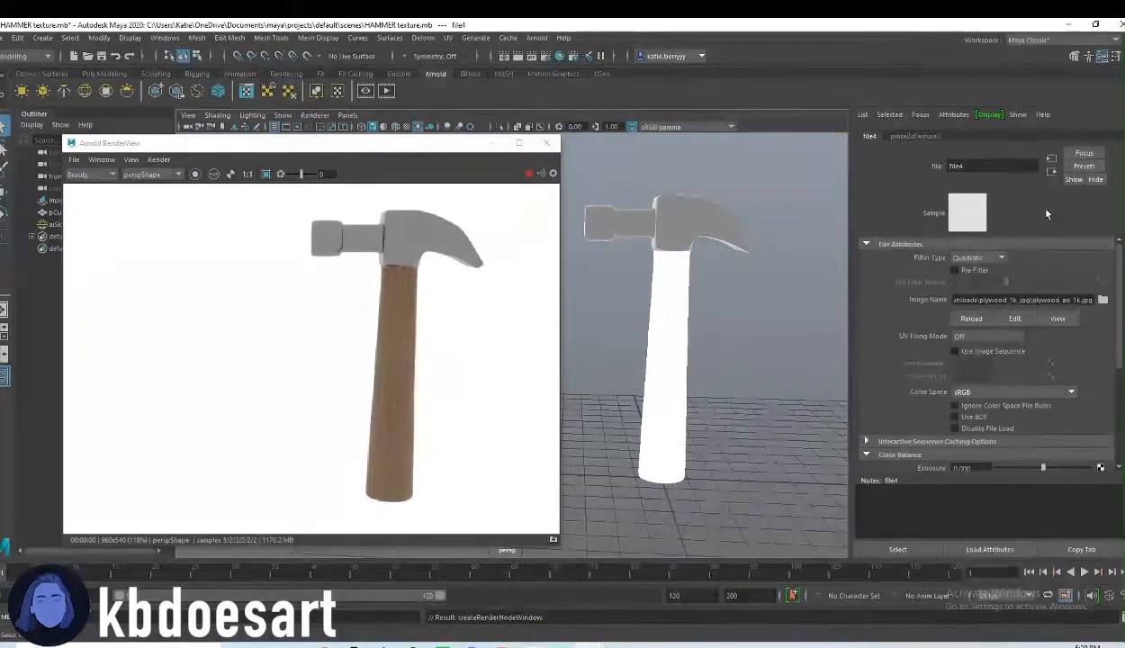
# Connect a File texture to the Specular Roughness of aiStandardSurface6 and load plywood_rough_1k.jpg as its image.
pyautogui.click(692, 227)
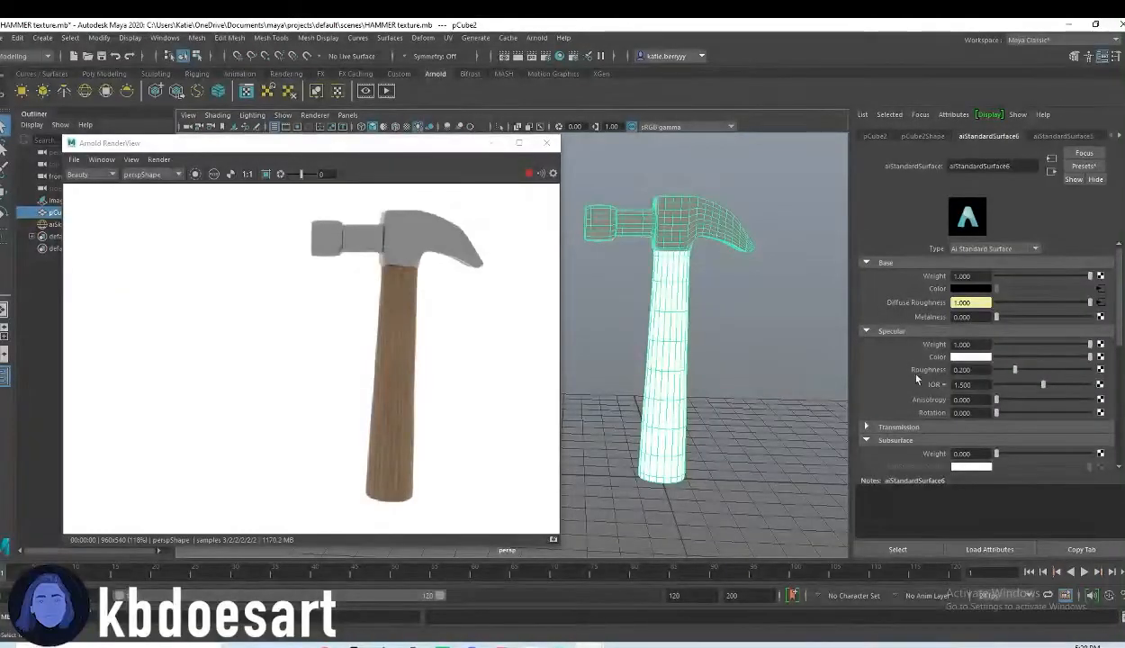
pyautogui.click(1100, 371)
pyautogui.click(654, 226)
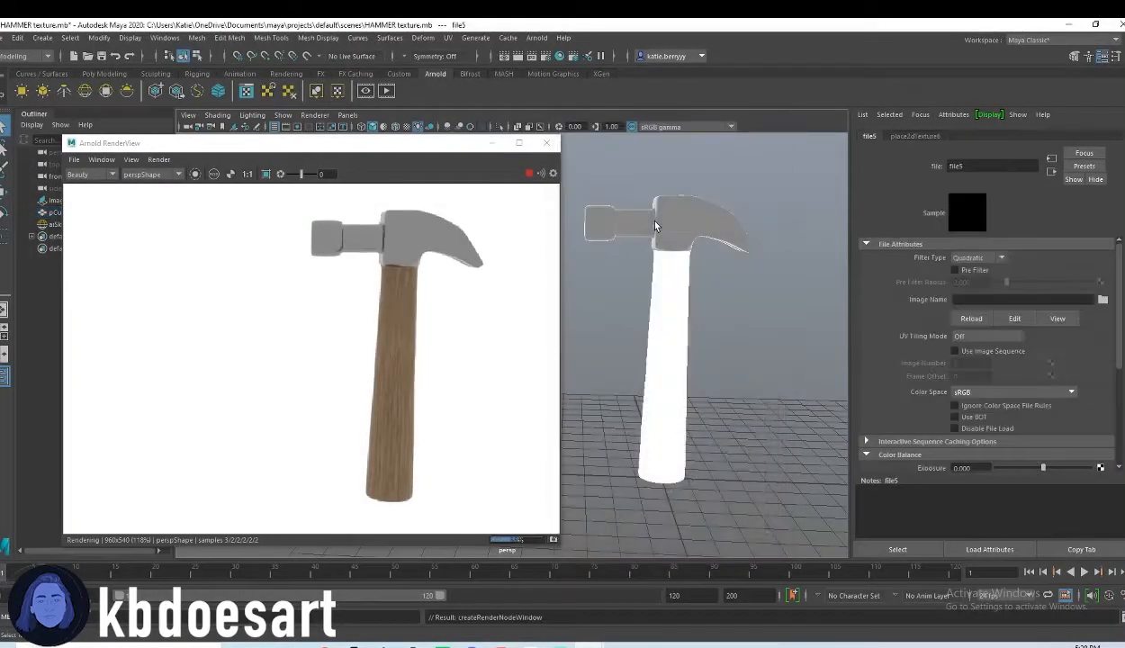
pyautogui.click(1102, 298)
pyautogui.click(252, 205)
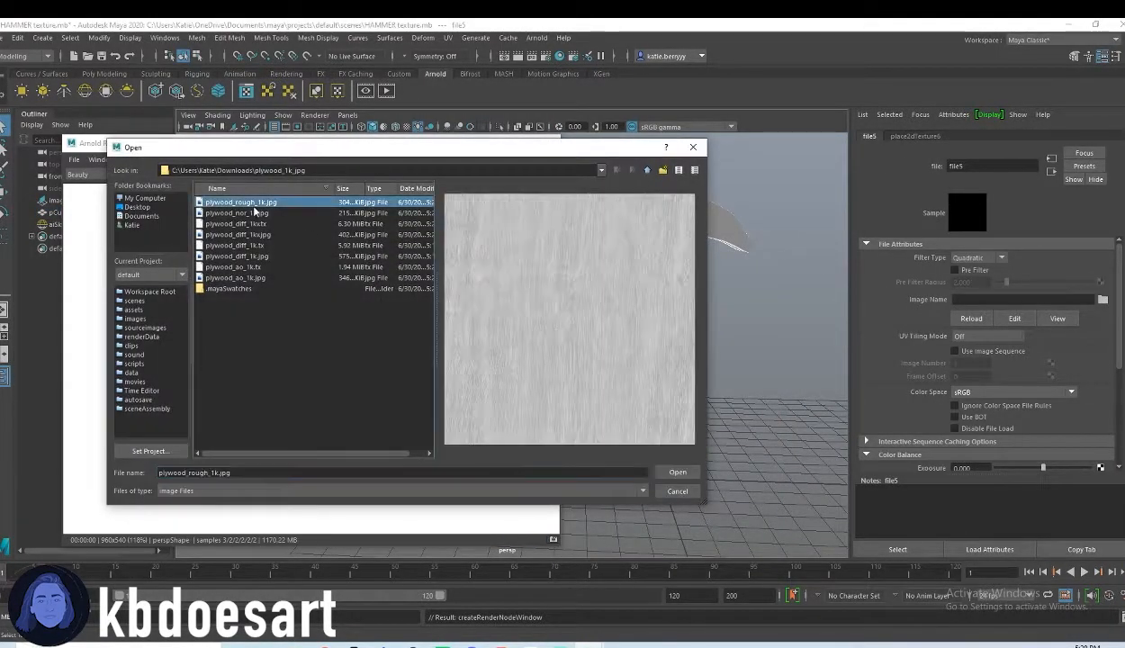
pyautogui.doubleClick(261, 203)
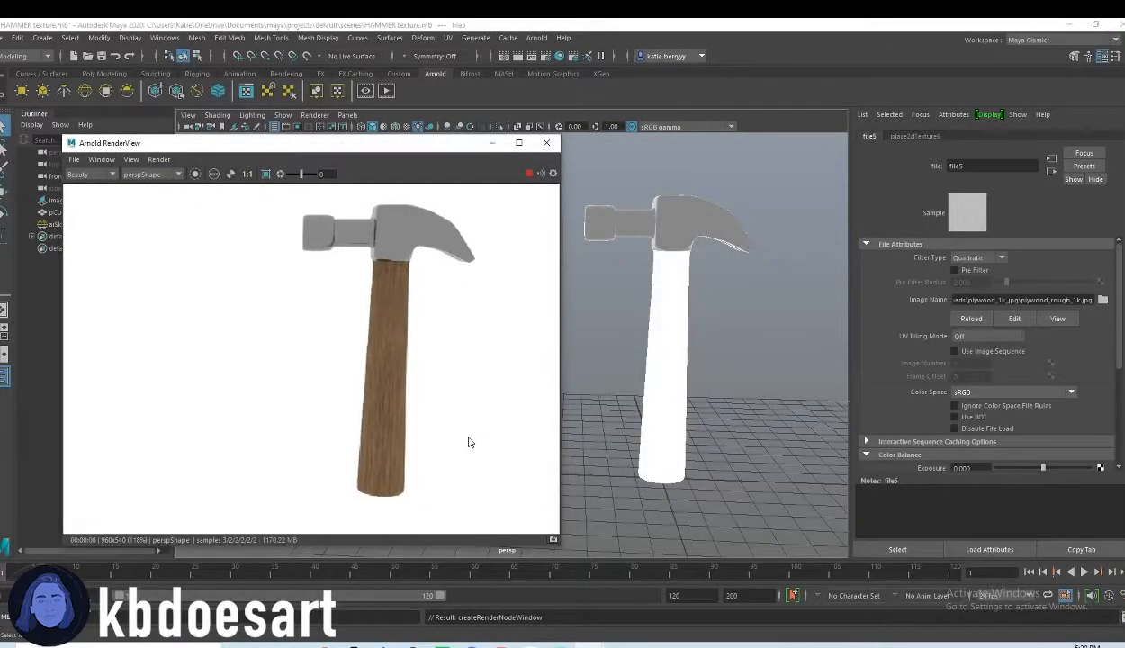
# Set the Color Space of the handle's base color texture, plywood_diff_1kv.jpg, to Raw.
pyautogui.keyDown('alt'); pyautogui.moveTo(470, 439); pyautogui.dragTo(452, 430, button='middle'); pyautogui.keyUp('alt')
pyautogui.keyDown('alt'); pyautogui.moveTo(461, 368); pyautogui.dragTo(413, 379, button='middle'); pyautogui.keyUp('alt')
pyautogui.keyDown('alt'); pyautogui.moveTo(445, 393); pyautogui.dragTo(218, 369, button='right'); pyautogui.keyUp('alt')
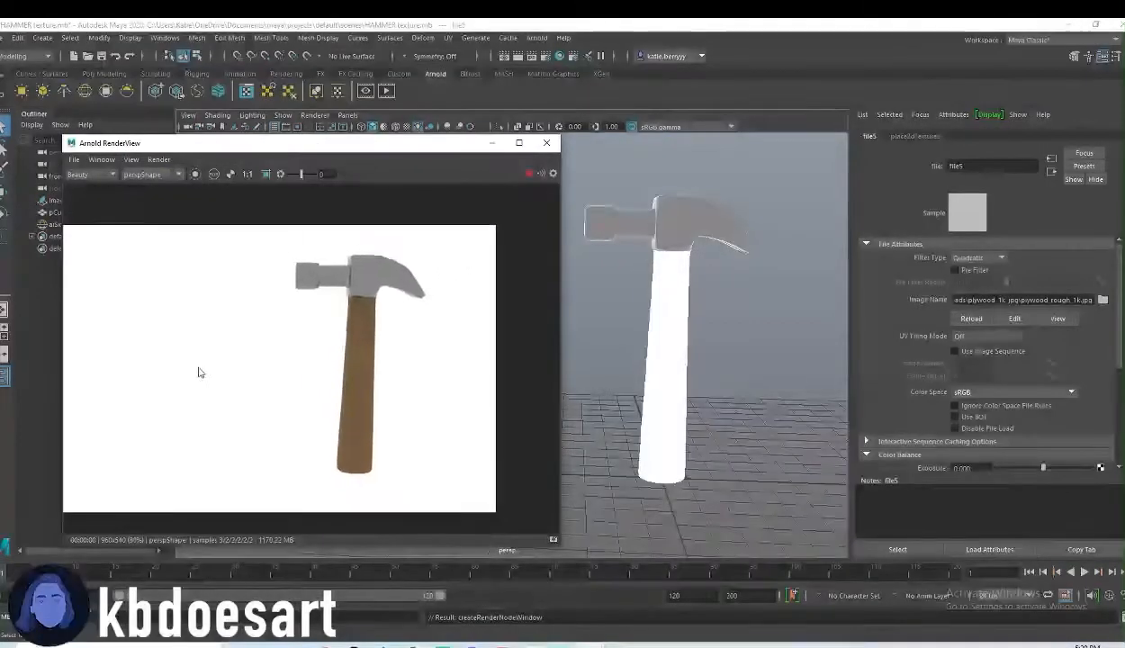
pyautogui.keyDown('alt'); pyautogui.moveTo(678, 365); pyautogui.dragTo(730, 422); pyautogui.keyUp('alt')
pyautogui.keyDown('alt'); pyautogui.moveTo(730, 422); pyautogui.dragTo(688, 415, button='right'); pyautogui.keyUp('alt')
pyautogui.click(673, 264)
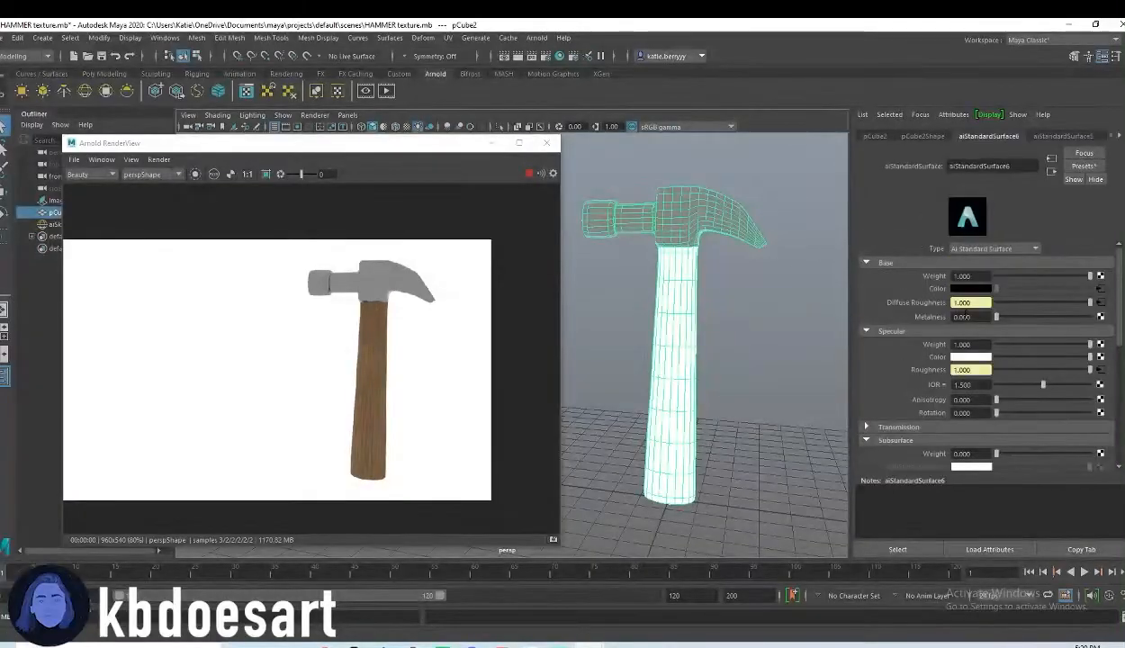
pyautogui.moveTo(1037, 277); pyautogui.dragTo(1092, 277)
pyautogui.click(1100, 288)
pyautogui.click(978, 259)
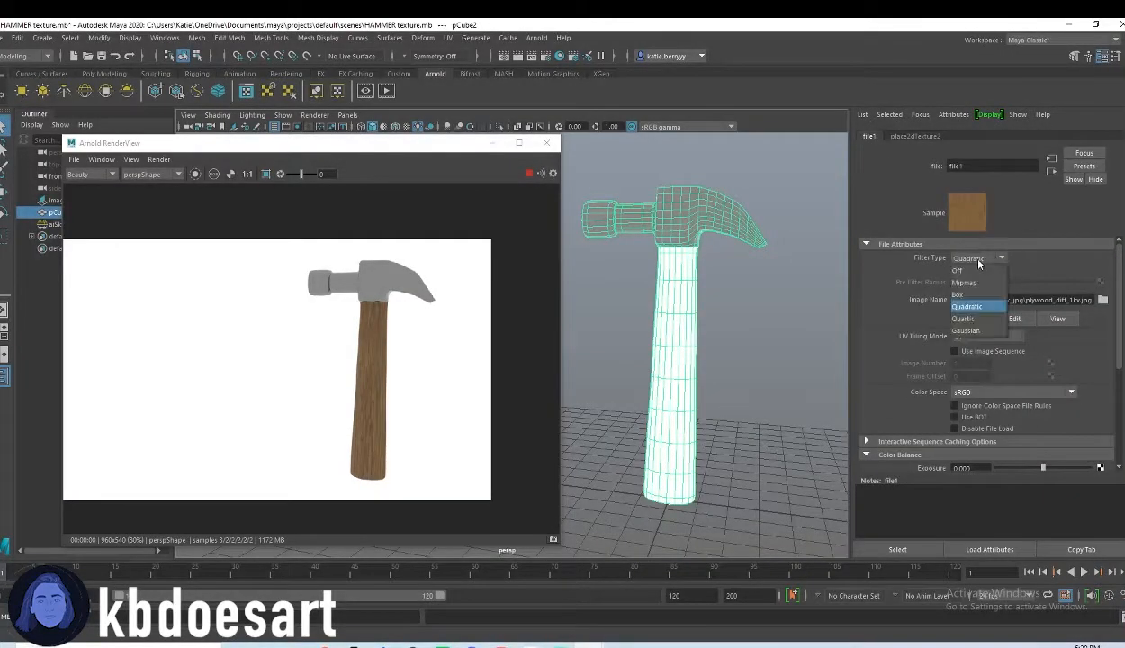
pyautogui.click(985, 260)
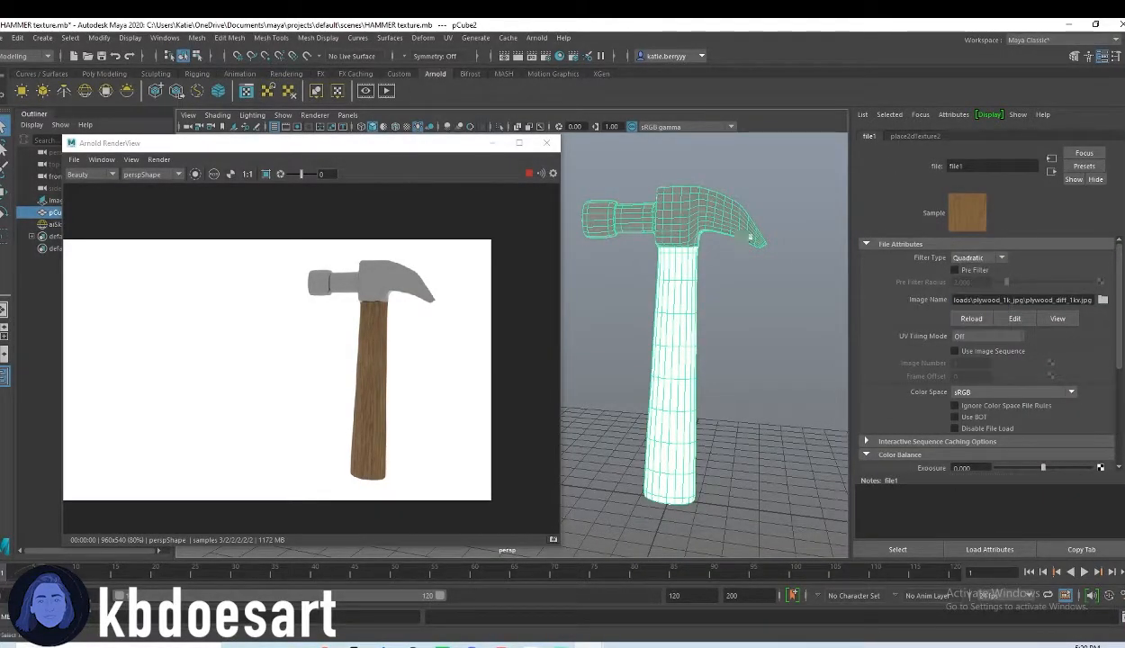
pyautogui.click(1035, 391)
pyautogui.click(979, 404)
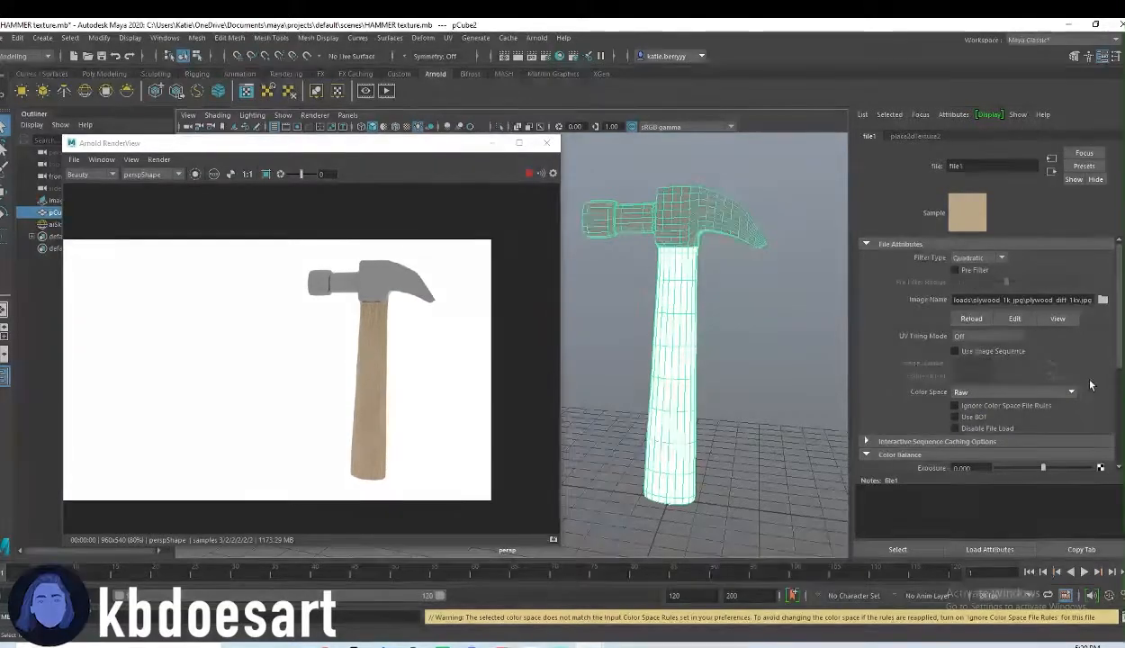
# Set the Color Space of the specular roughness texture, plywood_rough_1k.jpg, on aiStandardSurface6 to Raw.
pyautogui.scroll(-3, 1040, 416)
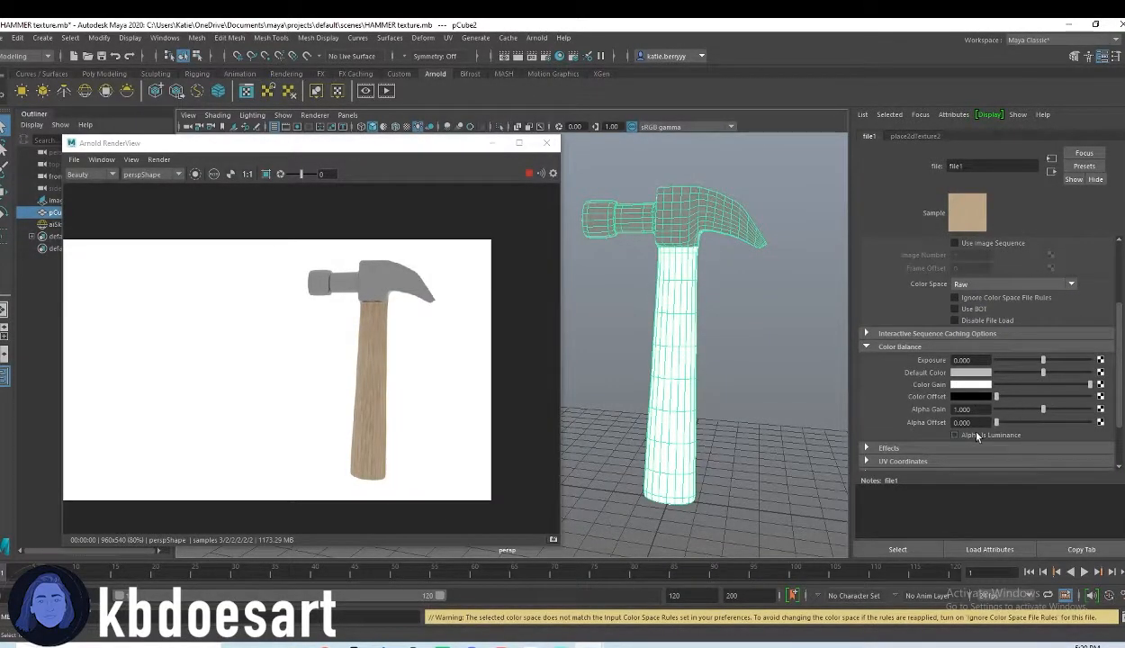
pyautogui.scroll(3, 979, 436)
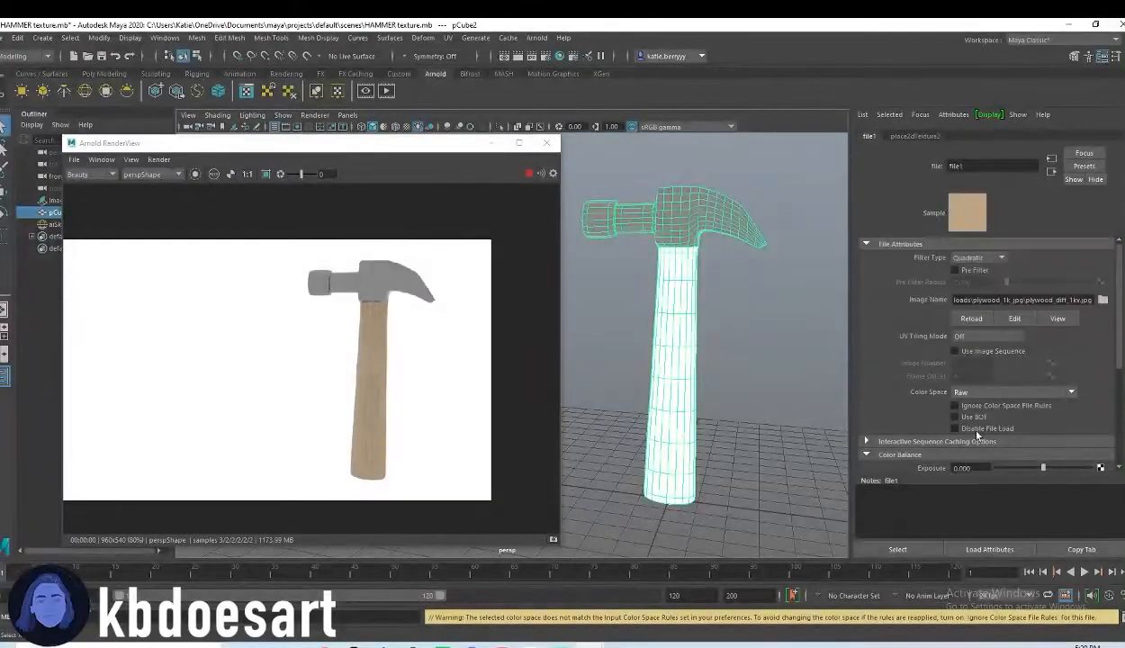
pyautogui.click(686, 201)
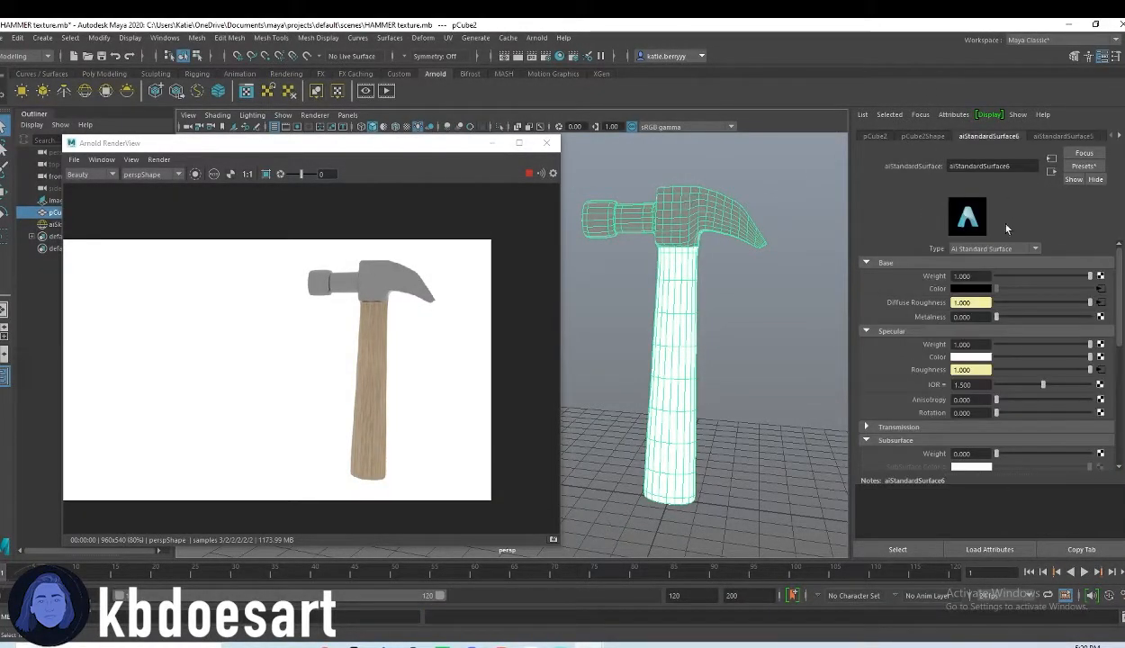
pyautogui.scroll(-1, 1002, 334)
pyautogui.click(1100, 333)
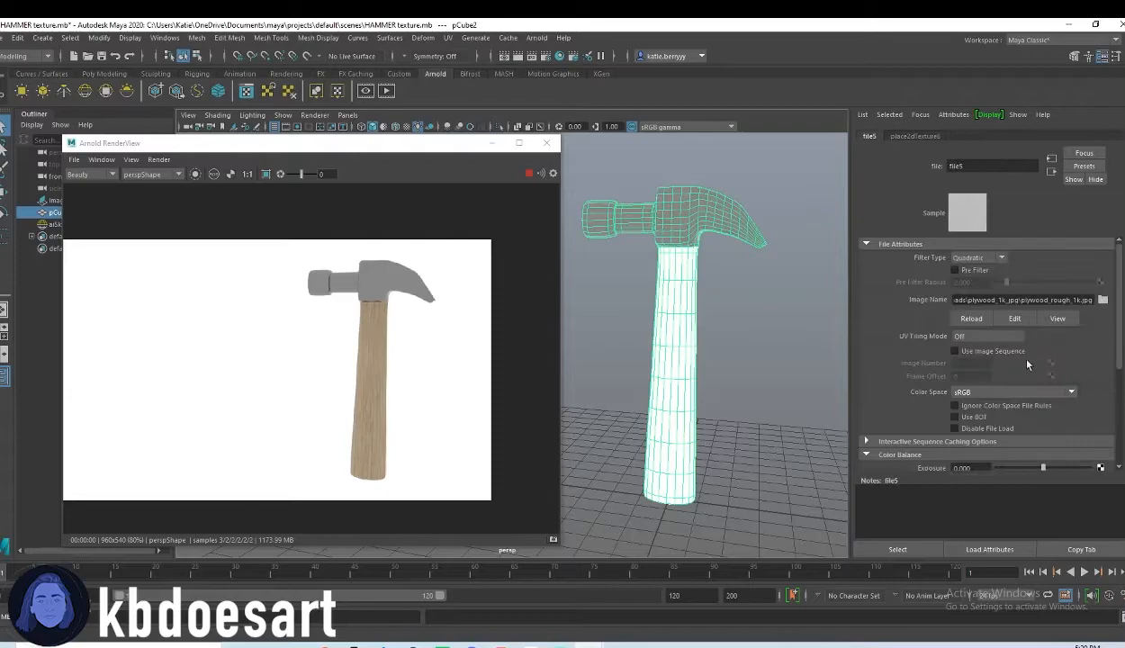
pyautogui.click(961, 284)
pyautogui.click(954, 297)
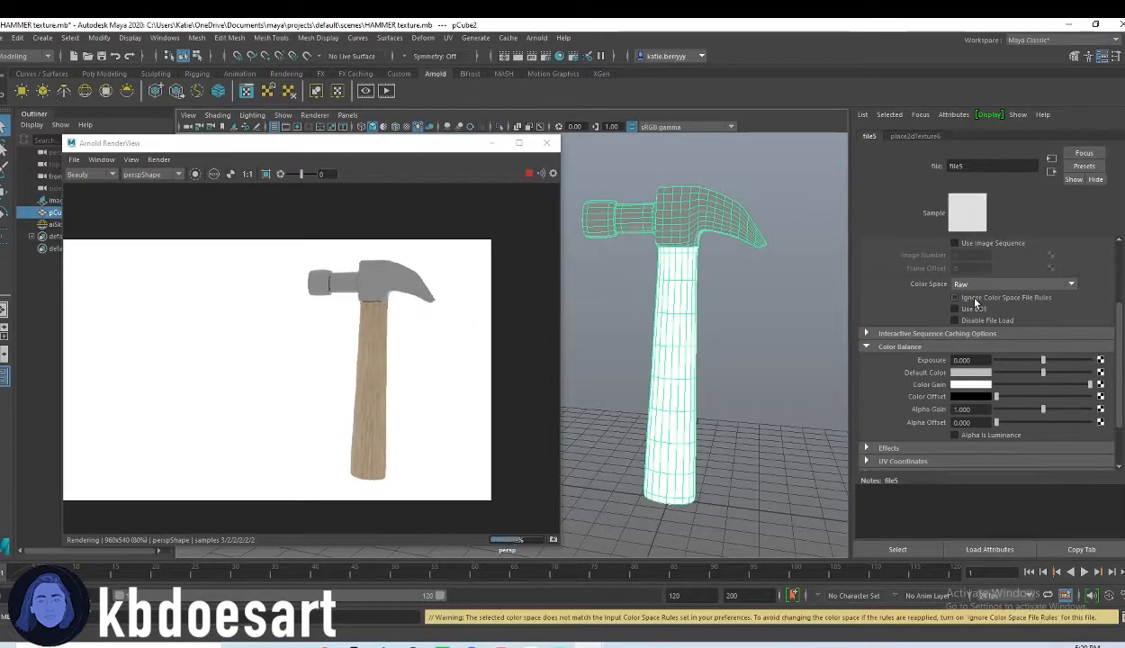
pyautogui.scroll(3, 972, 346)
# Set the Specular Weight of the hammer head's aiStandardSurface5 material to 1.000.
pyautogui.click(761, 238)
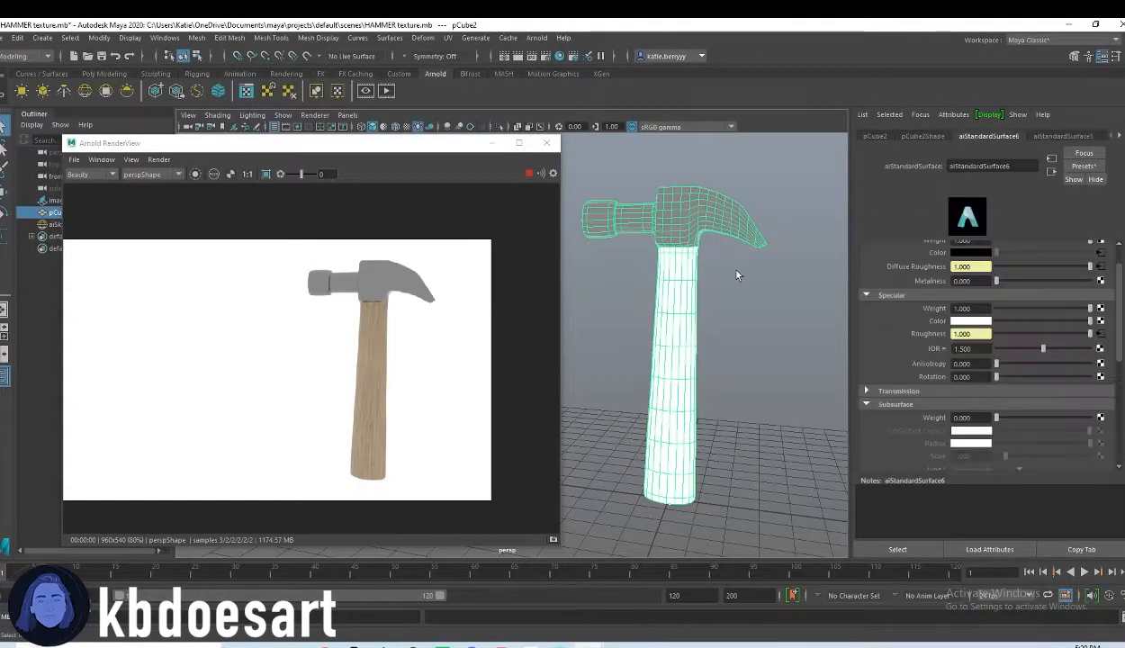
pyautogui.keyDown('alt'); pyautogui.moveTo(675, 378); pyautogui.dragTo(714, 364); pyautogui.keyUp('alt')
pyautogui.moveTo(713, 365)
pyautogui.keyDown('alt'); pyautogui.mouseDown(button='right')
pyautogui.moveTo(715, 352)
pyautogui.moveTo(731, 362)
pyautogui.mouseUp(button='right'); pyautogui.keyUp('alt')
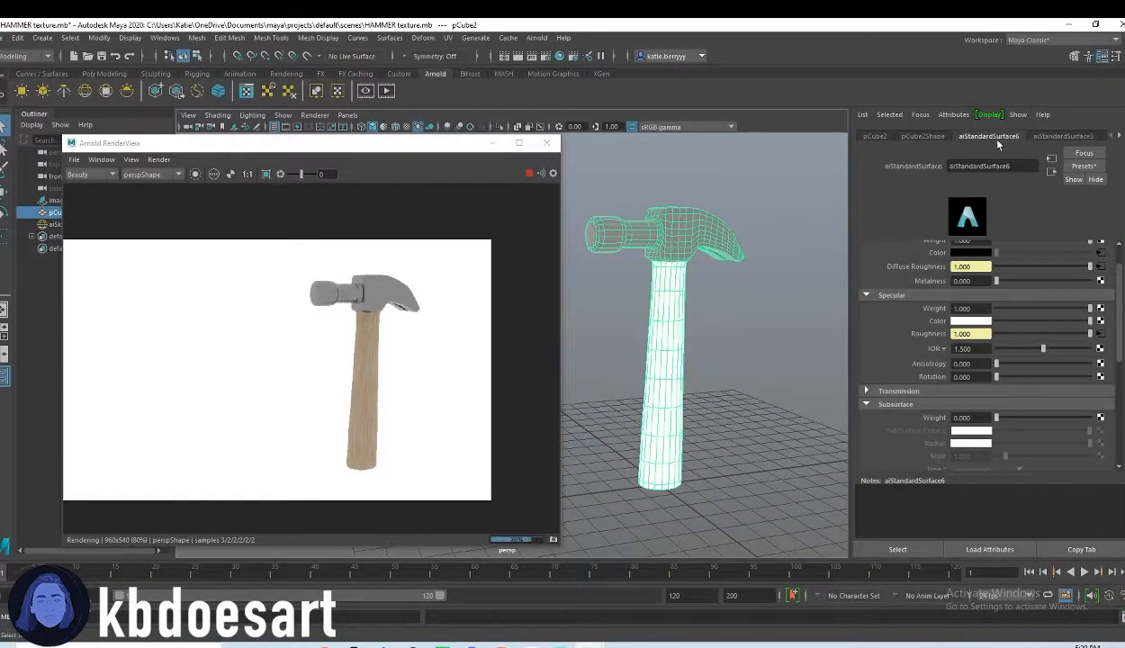
pyautogui.click(1061, 137)
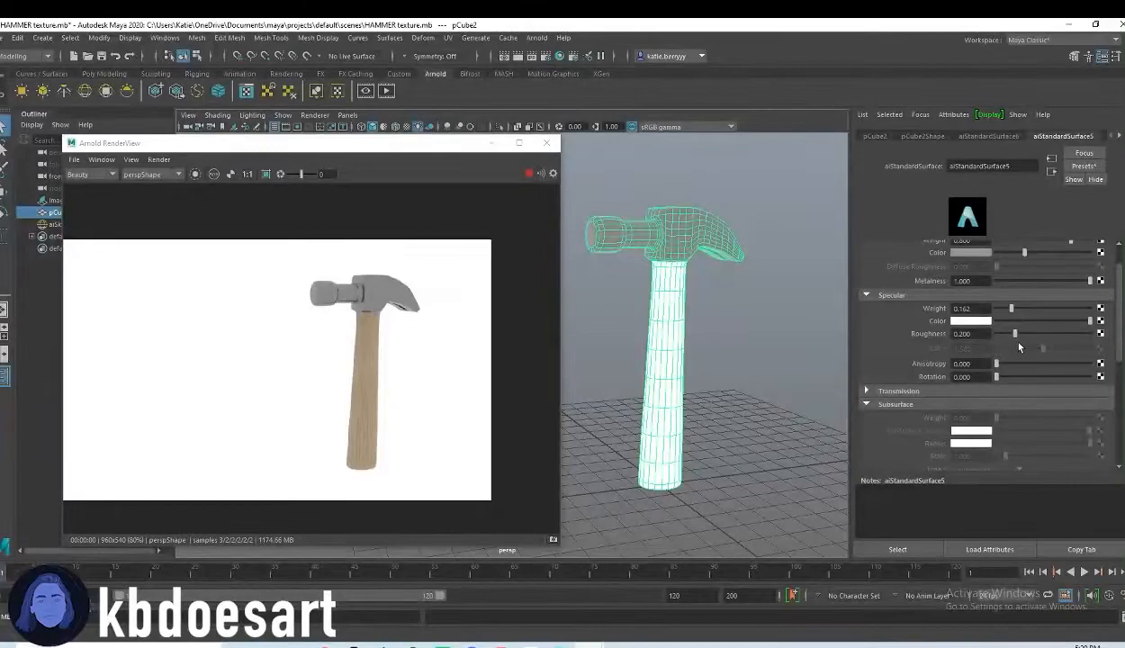
pyautogui.moveTo(1006, 309); pyautogui.dragTo(1077, 308)
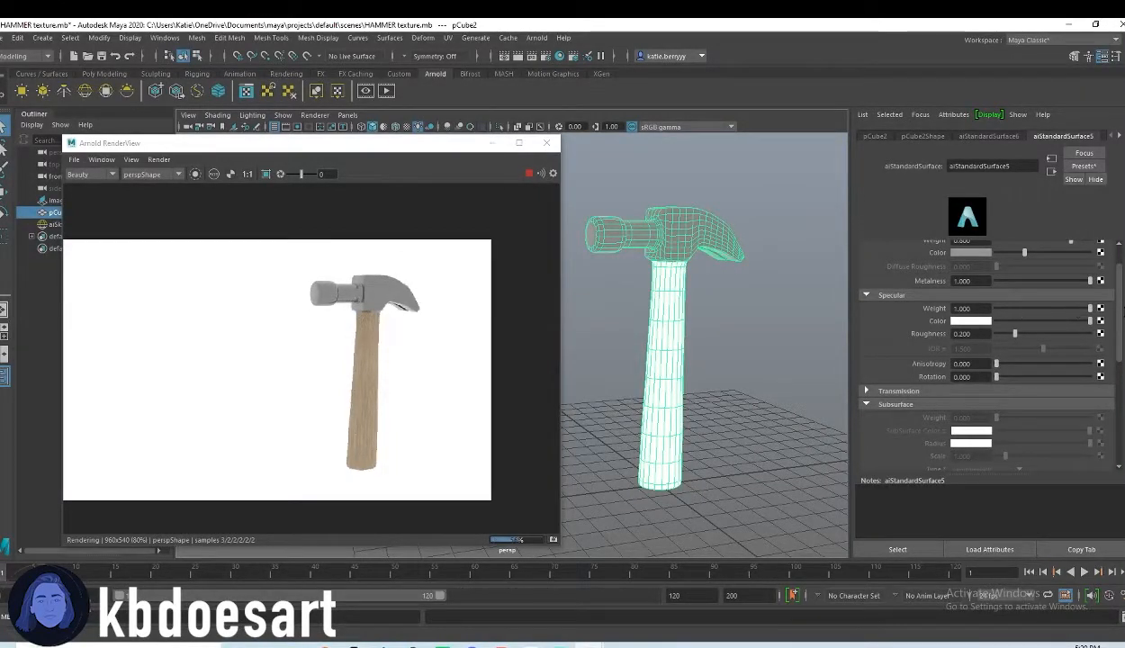
pyautogui.moveTo(986, 322); pyautogui.dragTo(1099, 332)
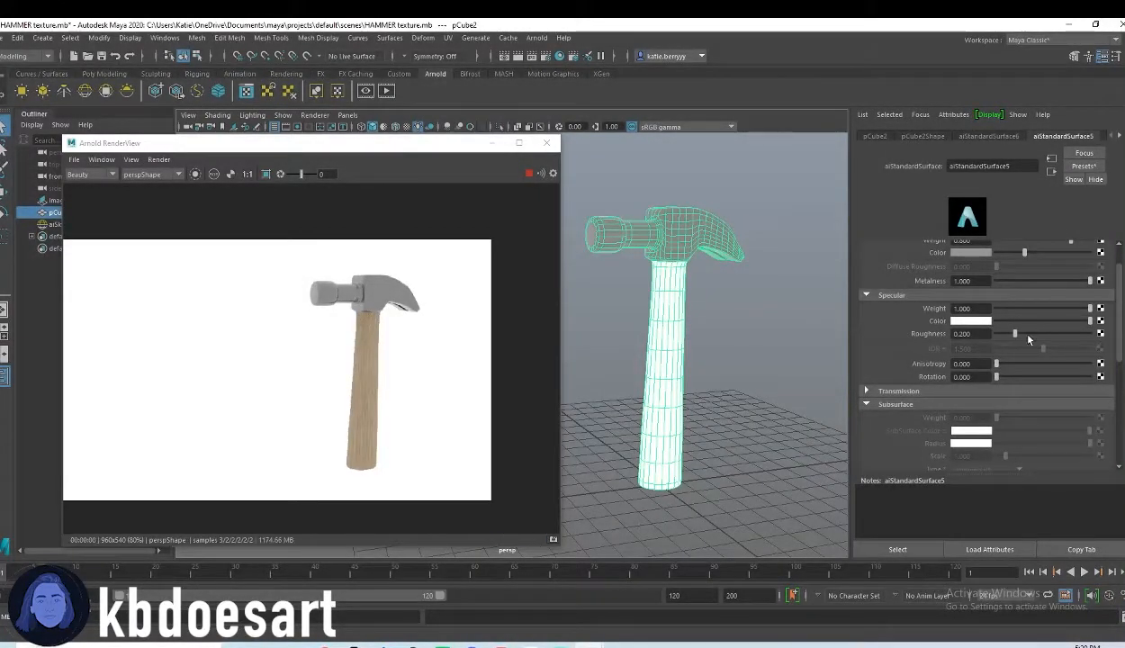
# Adjust the Specular Roughness of the hammer head's material, trying 0.526 and settling on about 0.18.
pyautogui.moveTo(1020, 334); pyautogui.dragTo(1045, 342)
pyautogui.scroll(1, 715, 304)
pyautogui.keyDown('alt'); pyautogui.moveTo(735, 306); pyautogui.dragTo(712, 301, button='middle'); pyautogui.keyUp('alt')
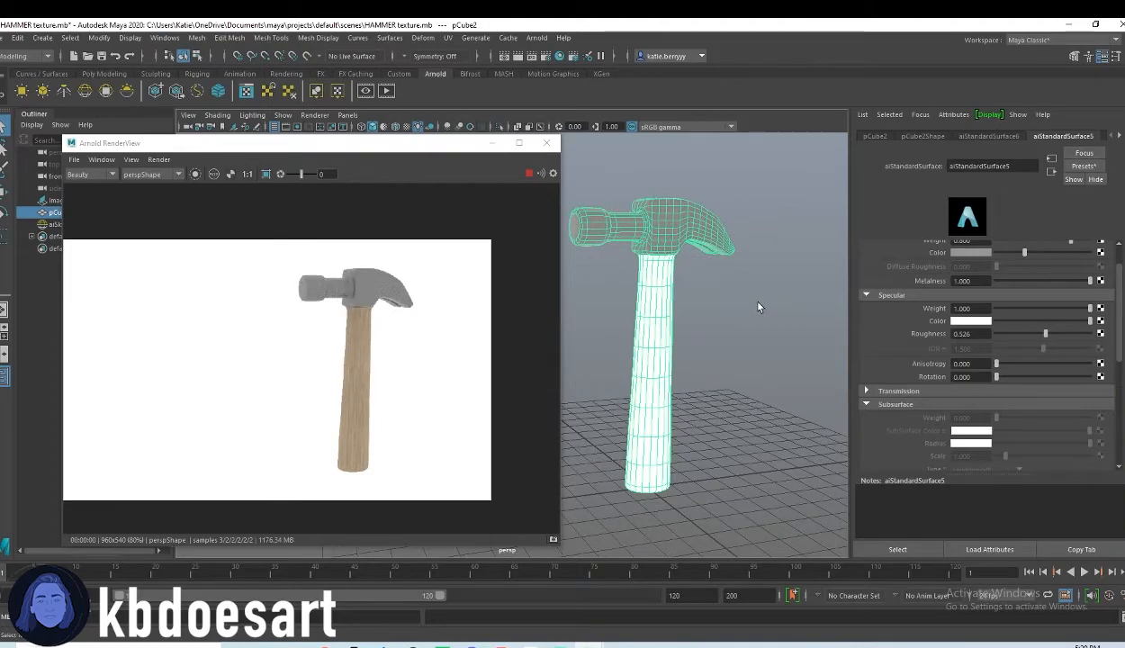
pyautogui.moveTo(1040, 335); pyautogui.dragTo(1011, 336)
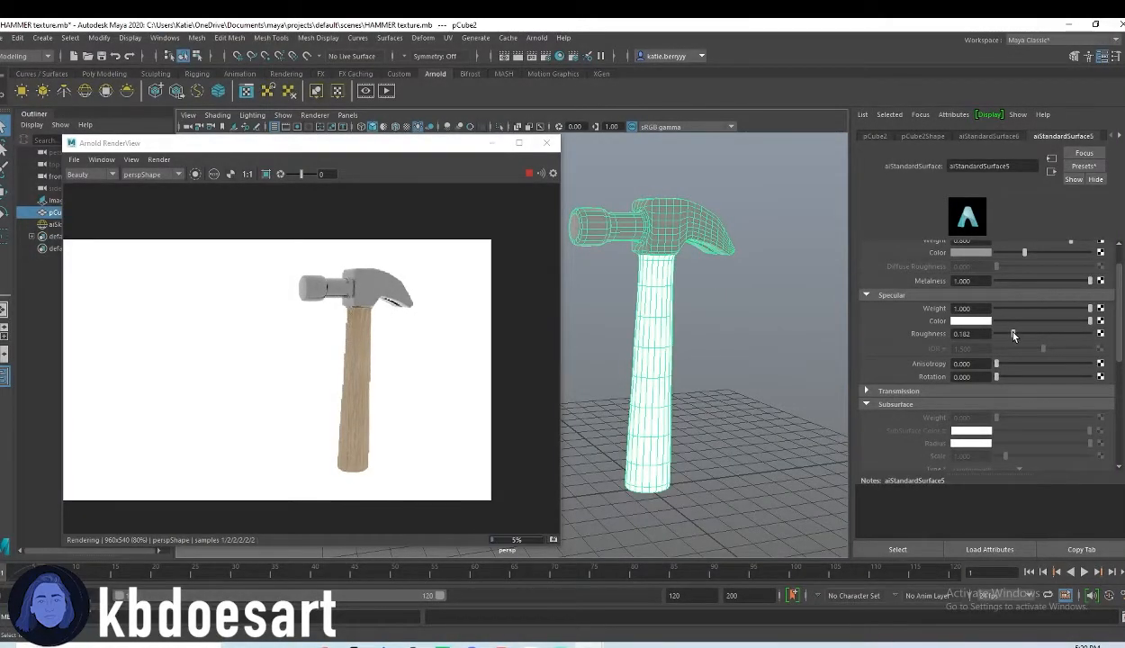
pyautogui.click(694, 382)
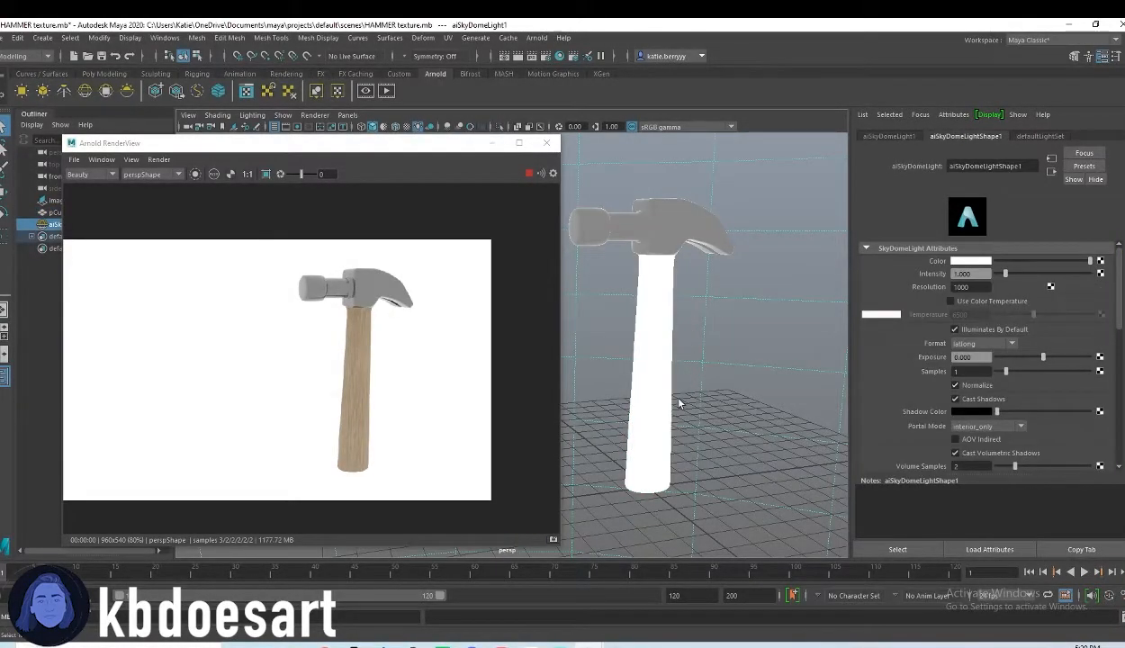